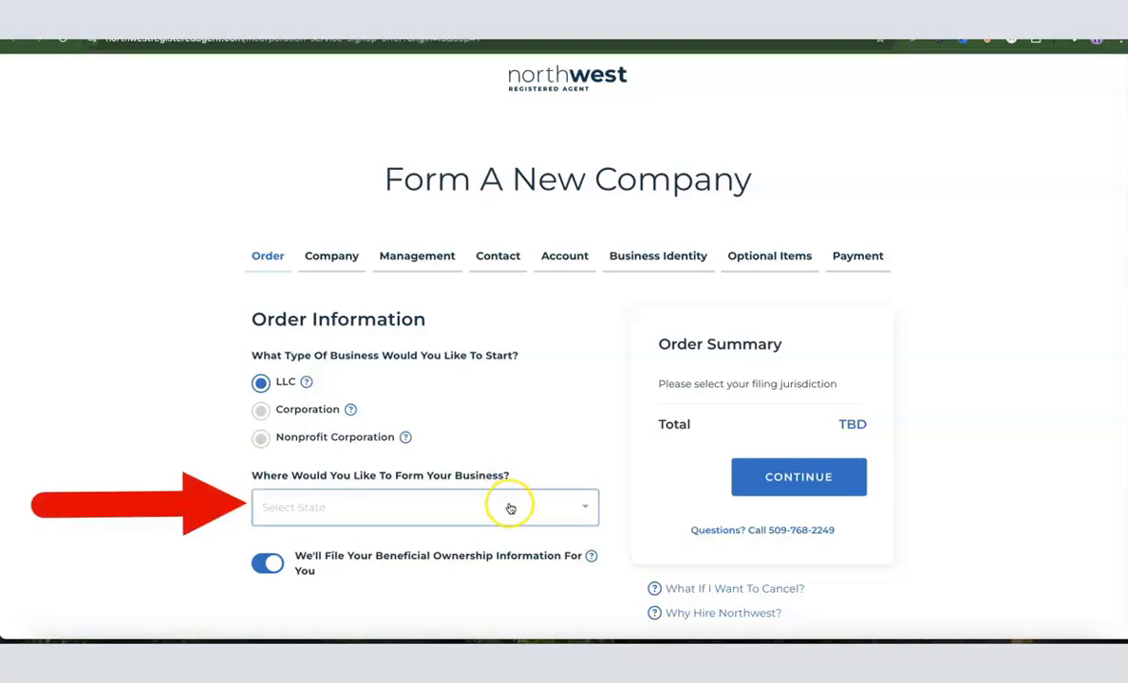
# Step: Choose New Mexico as the state in which to form the LLC
pyautogui.click(510, 508)
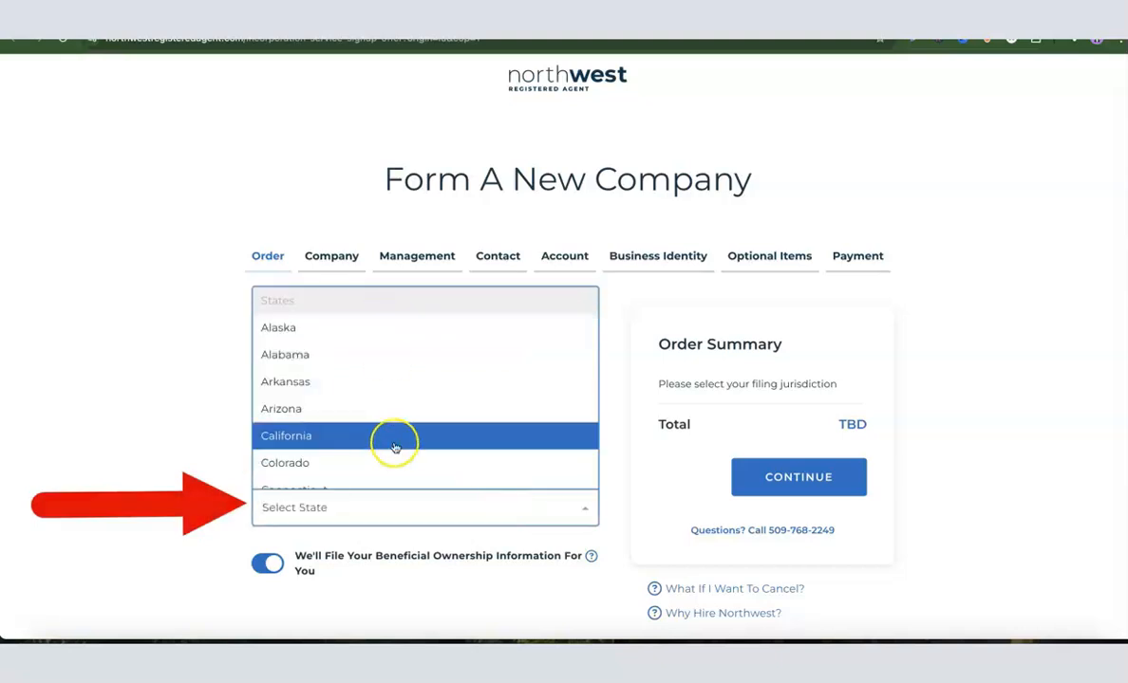
pyautogui.scroll(-10, 422, 404)
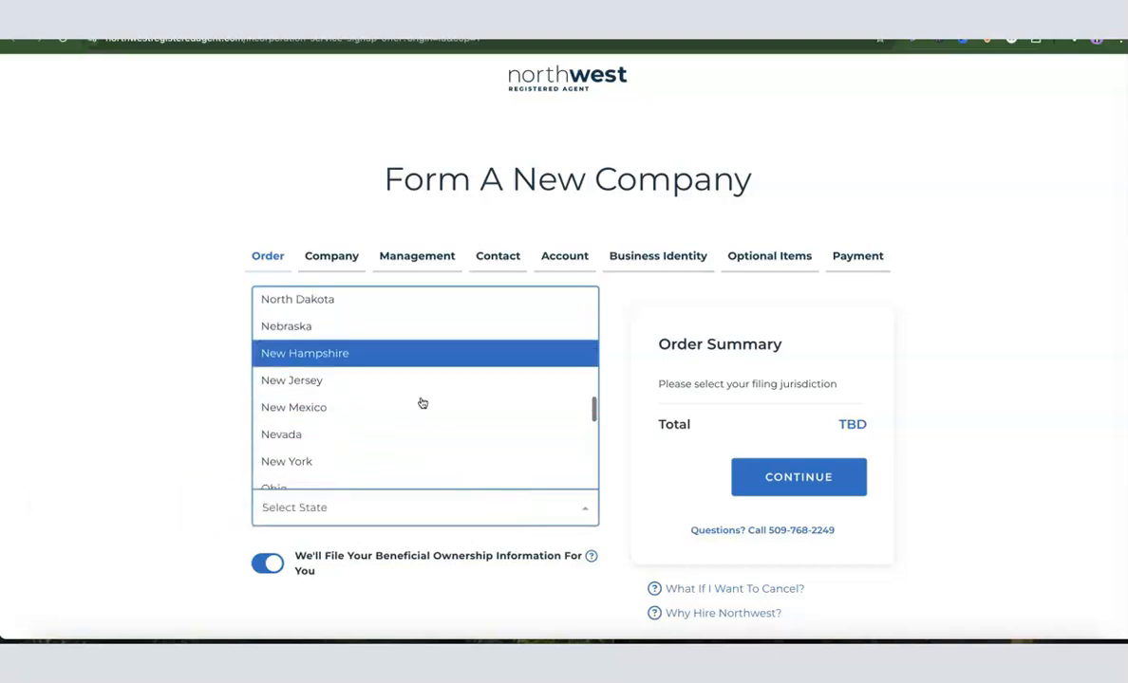
pyautogui.scroll(-2, 421, 402)
pyautogui.click(322, 345)
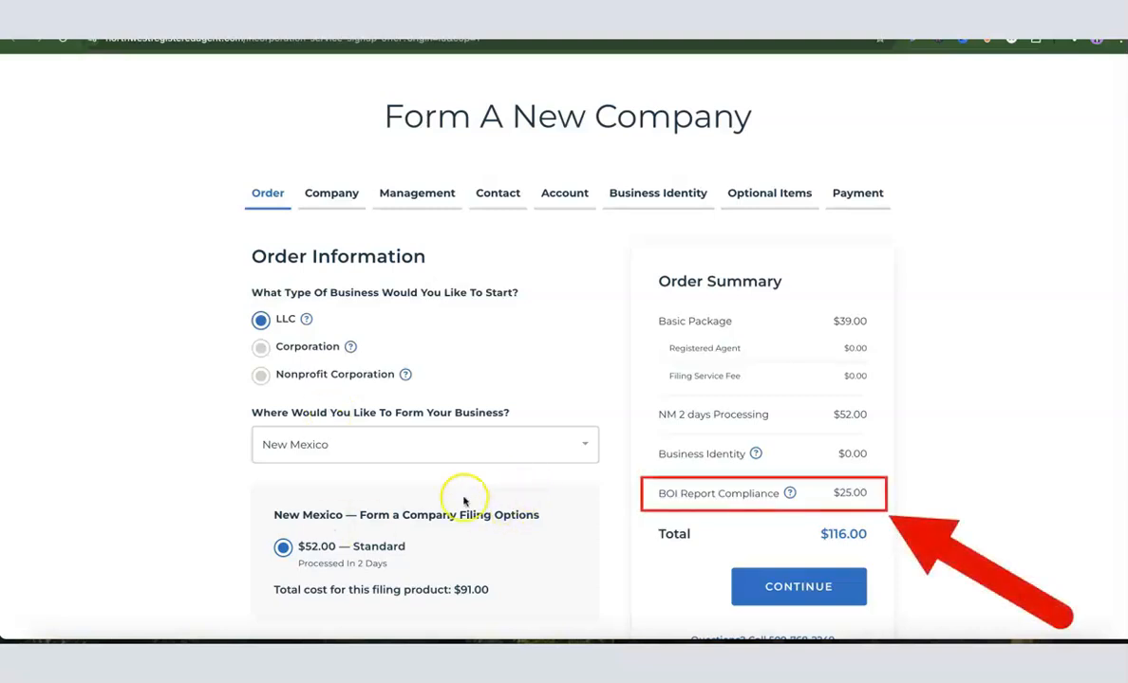
# Step: Review the New Mexico filing options with standard processing and continue to the company details
pyautogui.click(230, 481)
pyautogui.scroll(-1, 308, 475)
pyautogui.scroll(-2, 328, 468)
pyautogui.scroll(2, 344, 453)
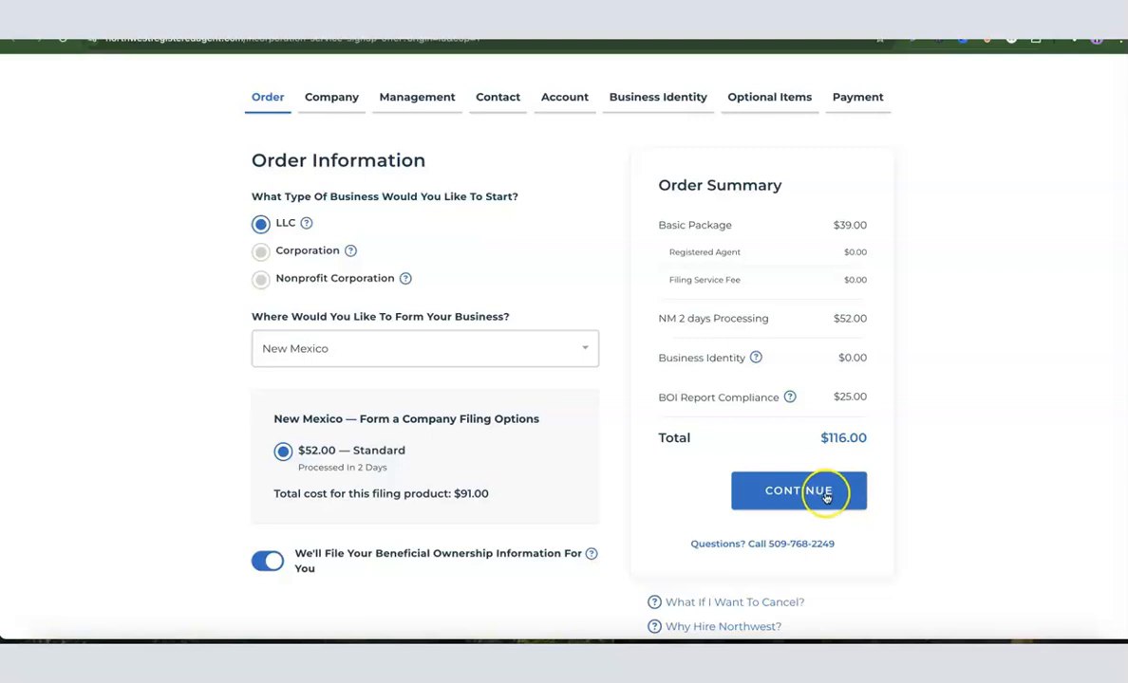
pyautogui.click(841, 493)
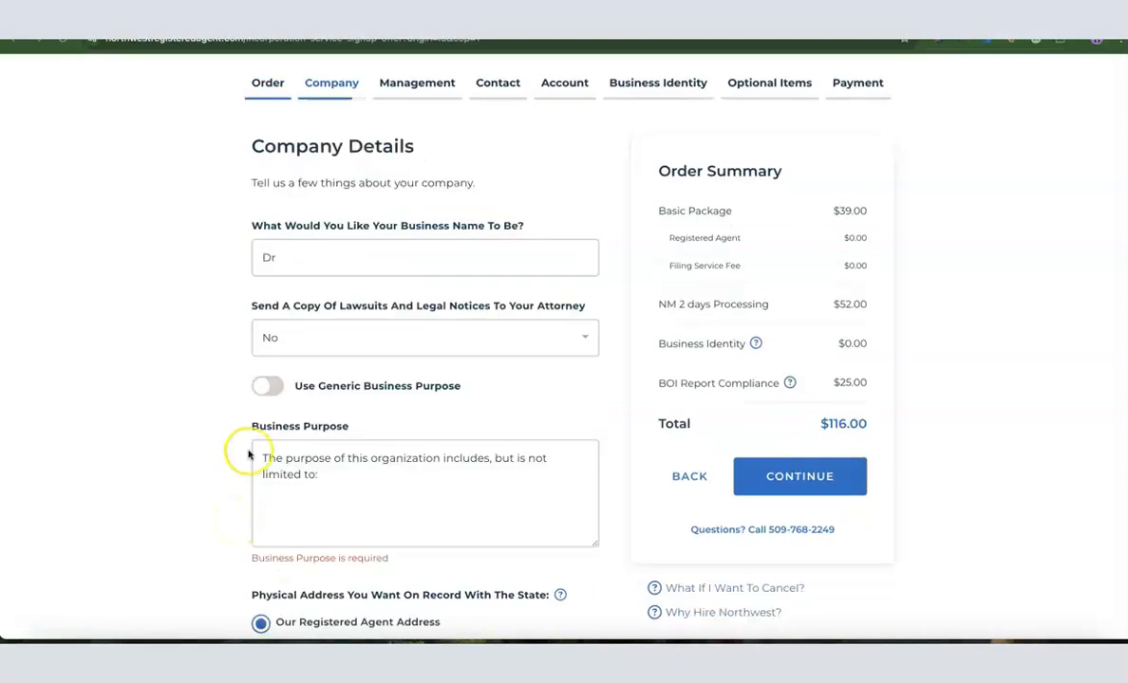
# Step: Complete the business name as "Dropshipping Hustle"
pyautogui.click(307, 258)
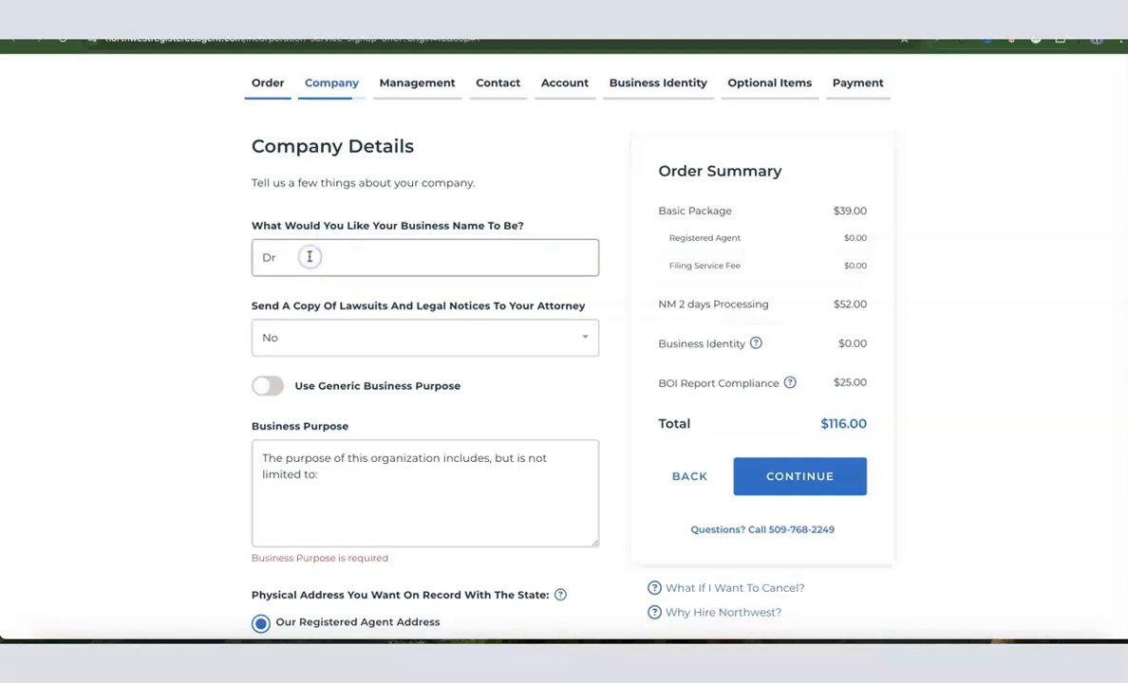
pyautogui.click(306, 257)
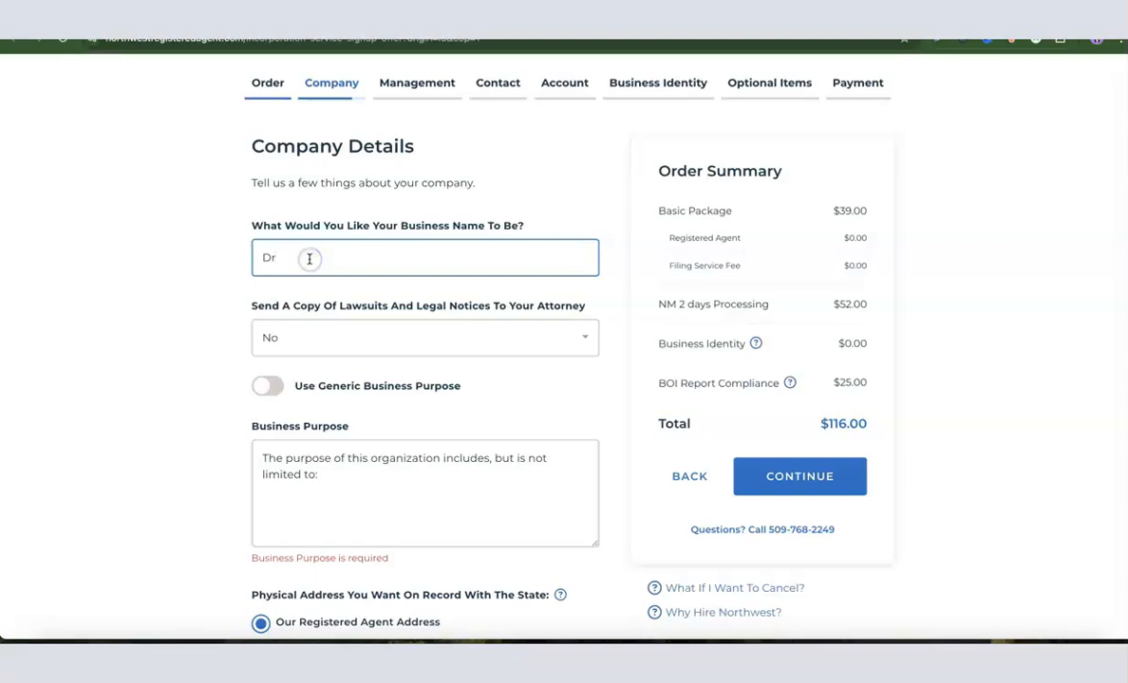
pyautogui.click(300, 258)
pyautogui.write('opshipping Hustle')
pyautogui.click(242, 327)
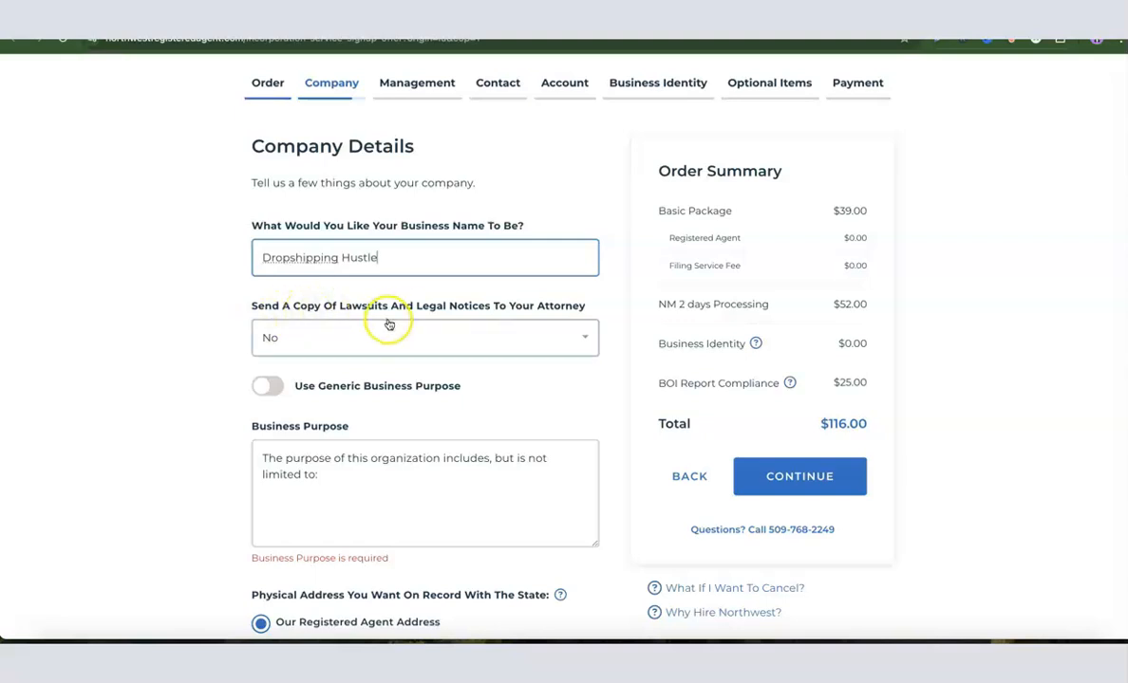
pyautogui.click(484, 340)
pyautogui.click(314, 373)
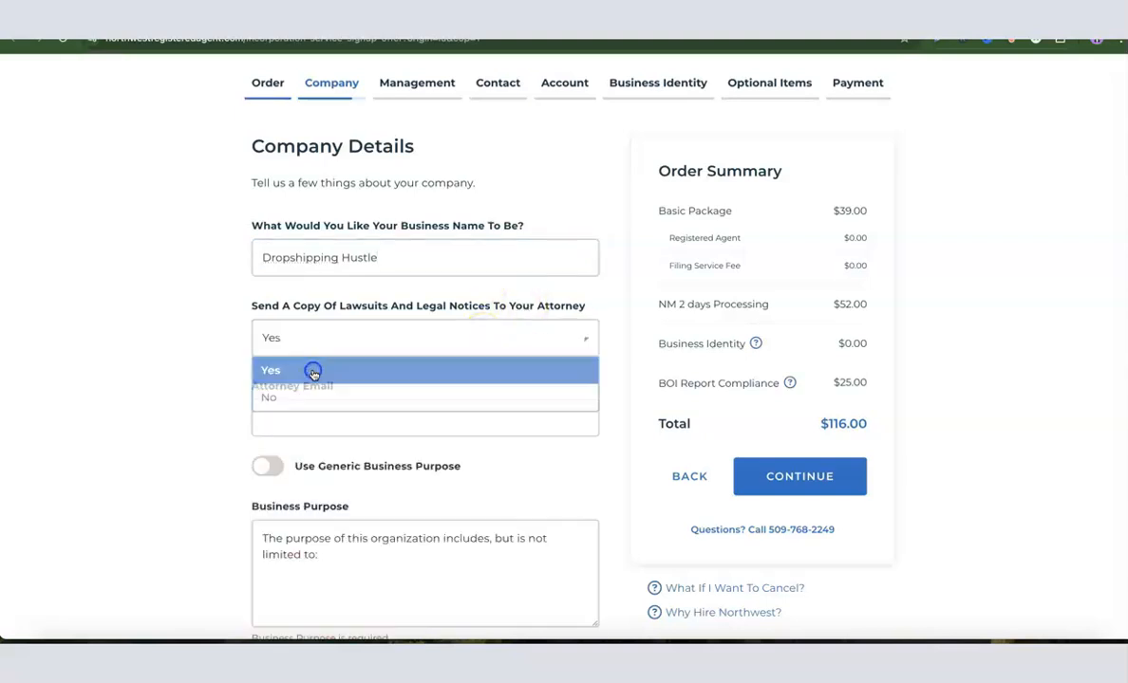
pyautogui.click(319, 423)
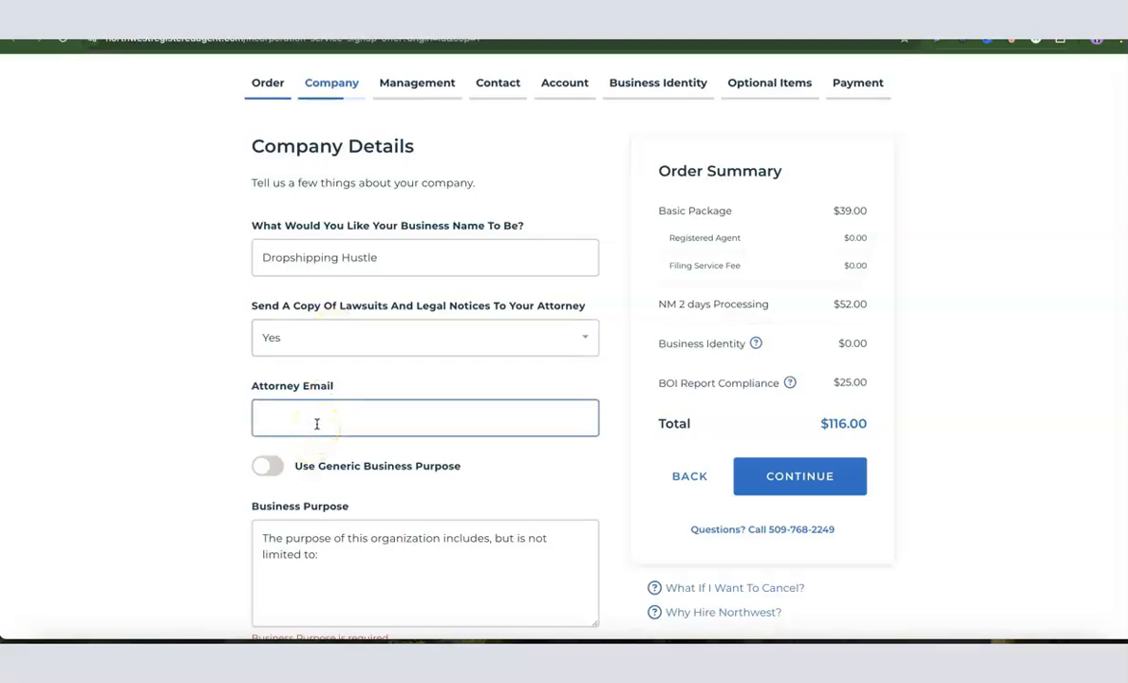
pyautogui.click(347, 332)
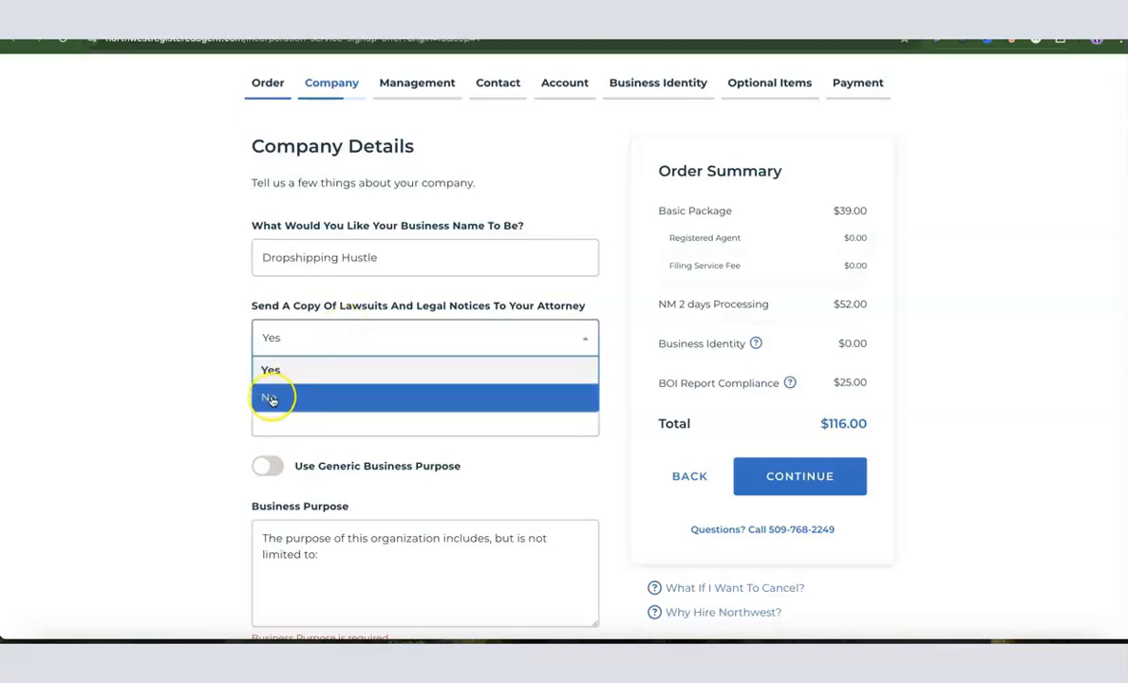
pyautogui.click(274, 398)
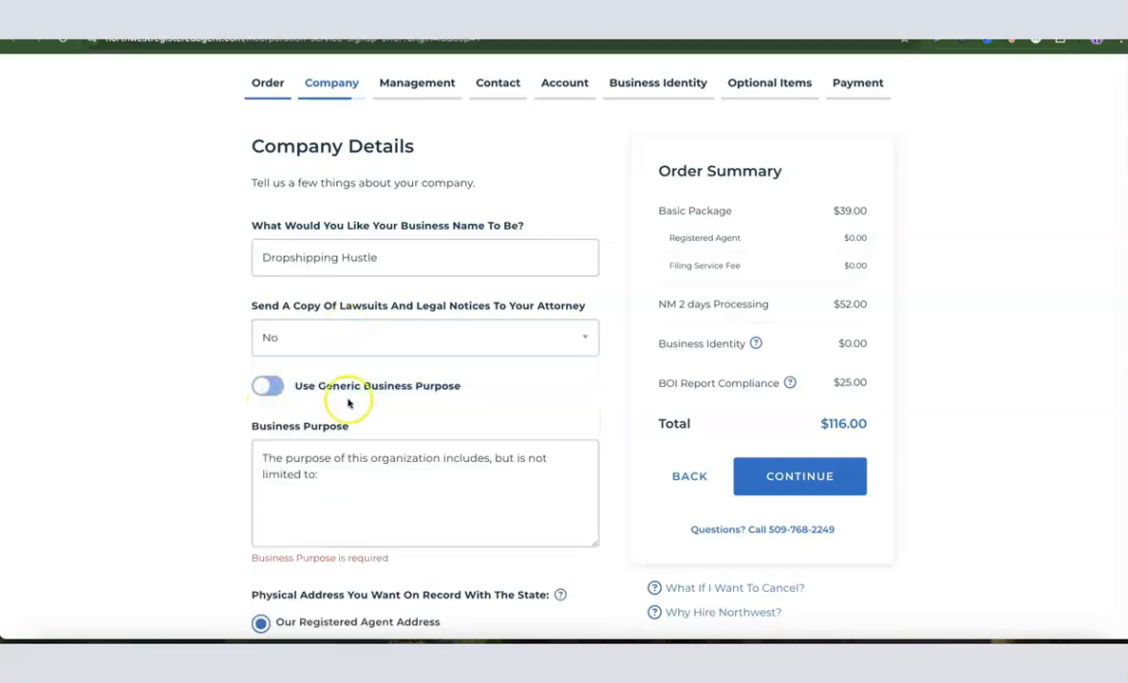
pyautogui.scroll(-1, 320, 380)
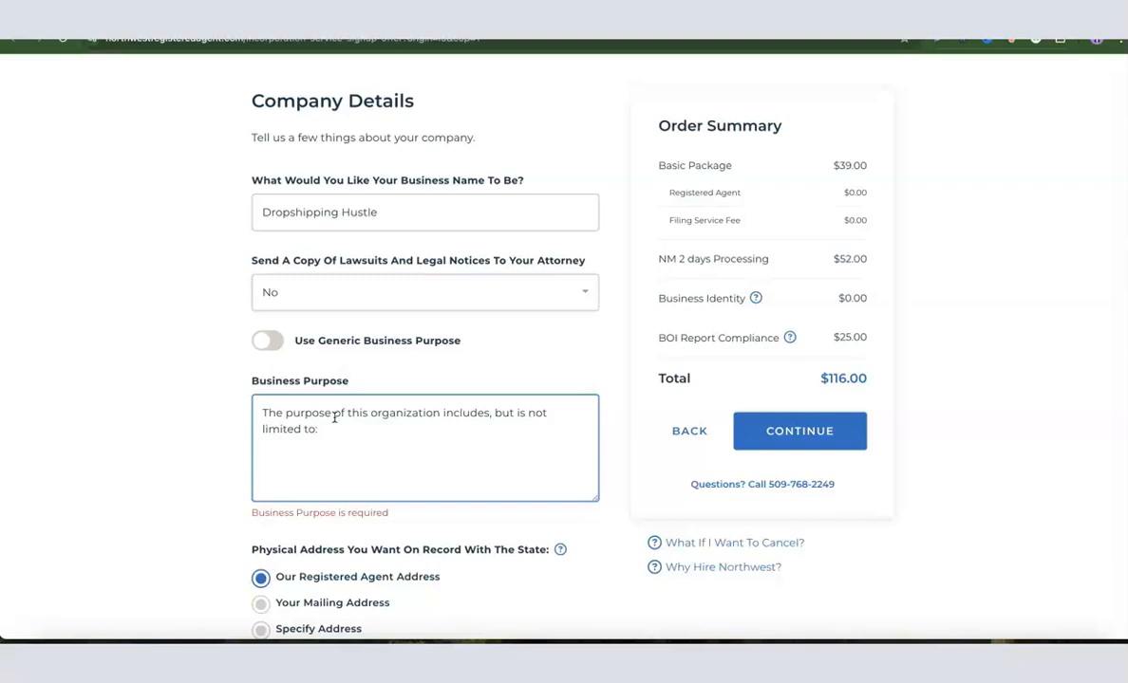
pyautogui.click(189, 413)
pyautogui.click(266, 341)
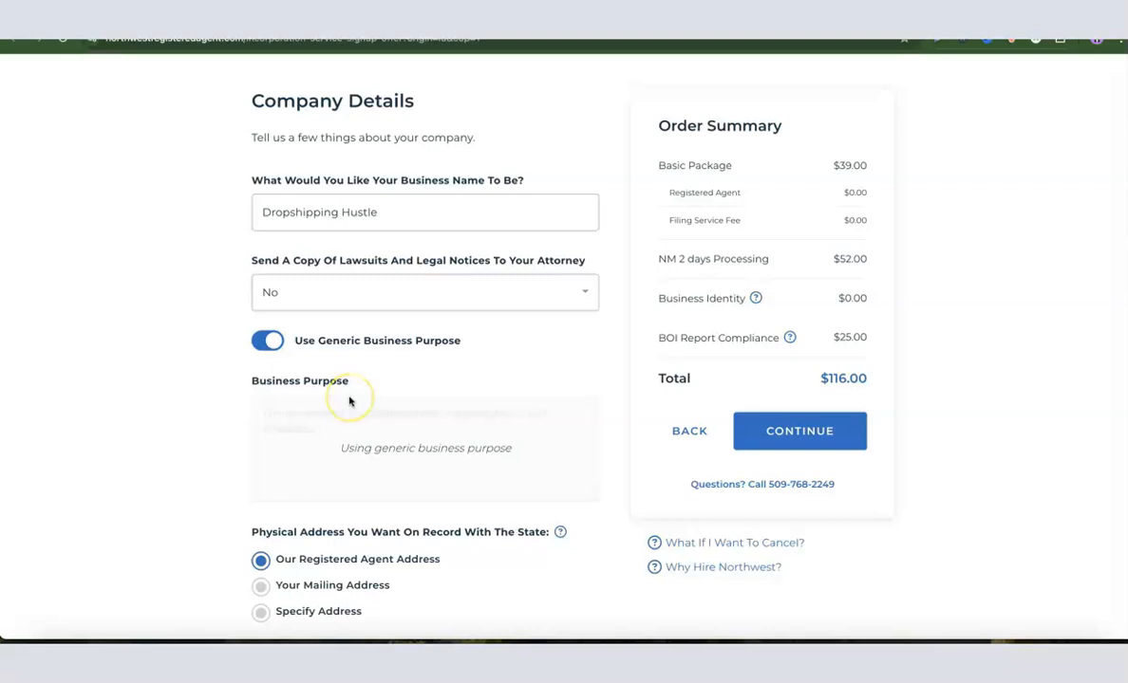
pyautogui.click(268, 341)
# Step: Complete the business purpose statement with "ecommerce and sales of general product."
pyautogui.click(362, 445)
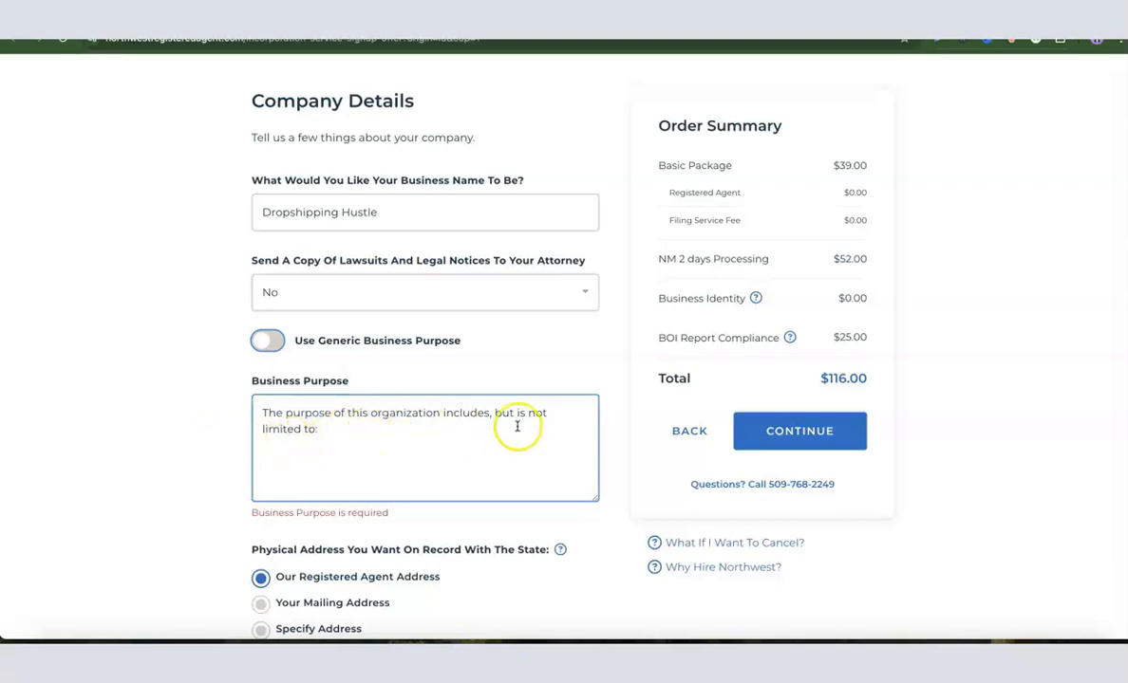
pyautogui.click(353, 432)
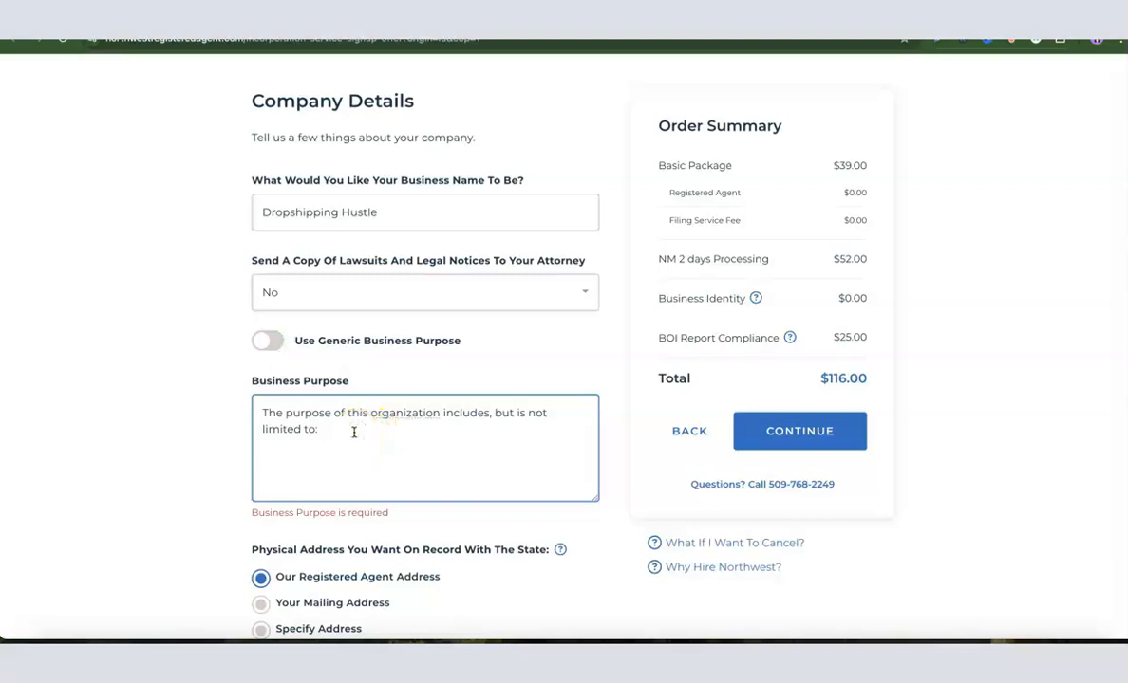
pyautogui.write('e')
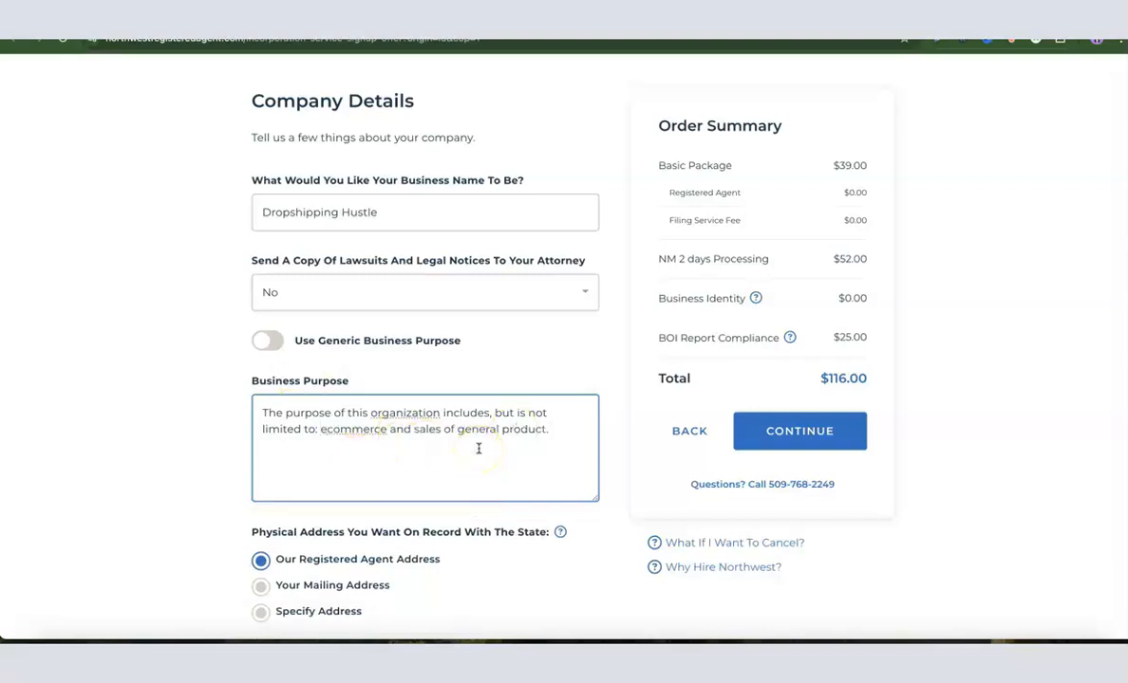
pyautogui.click(235, 402)
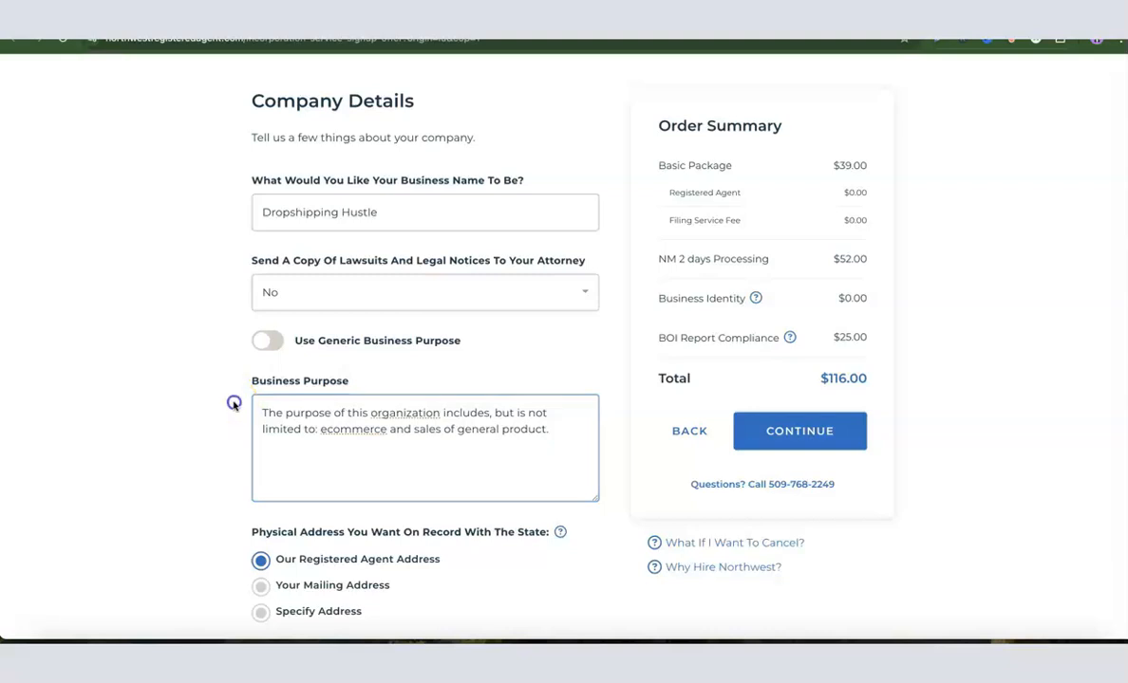
# Step: Keep the registered agent address for both the physical and mailing address on record, and continue to company management
pyautogui.scroll(-3, 337, 381)
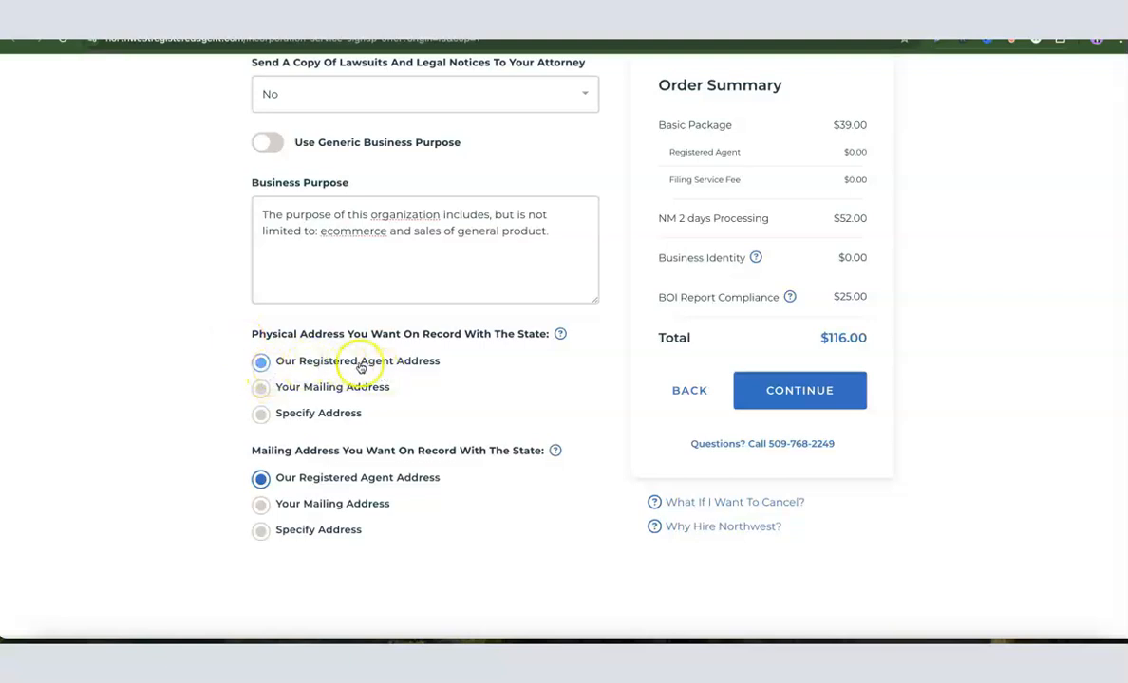
pyautogui.scroll(-1, 427, 373)
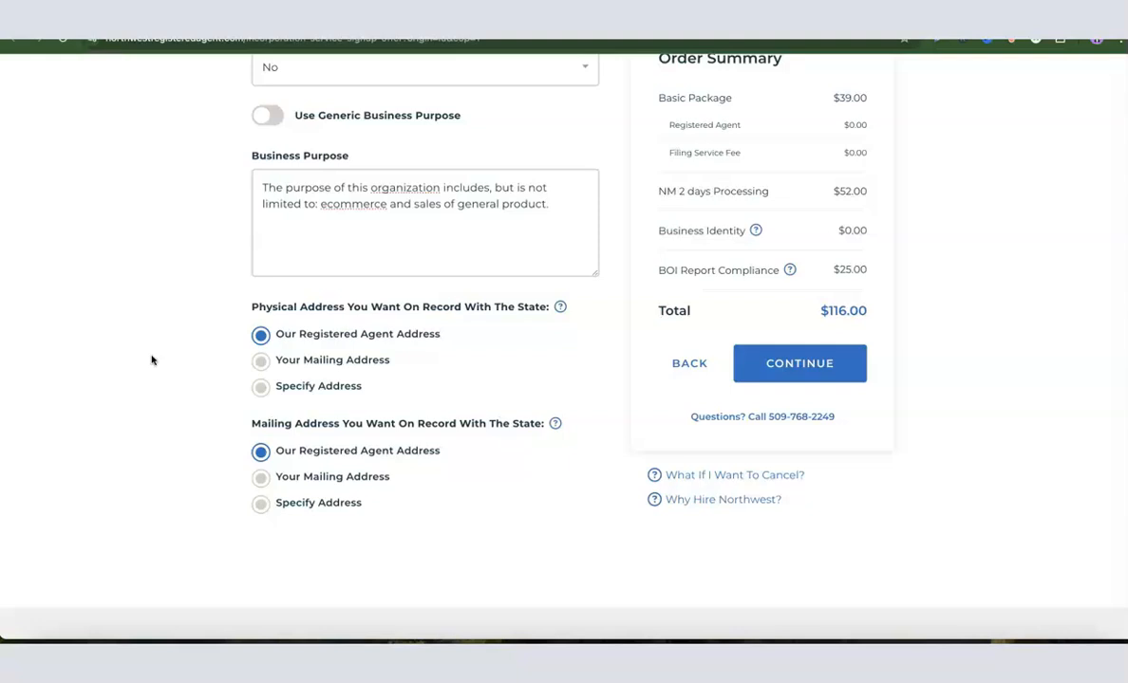
pyautogui.scroll(3, 167, 370)
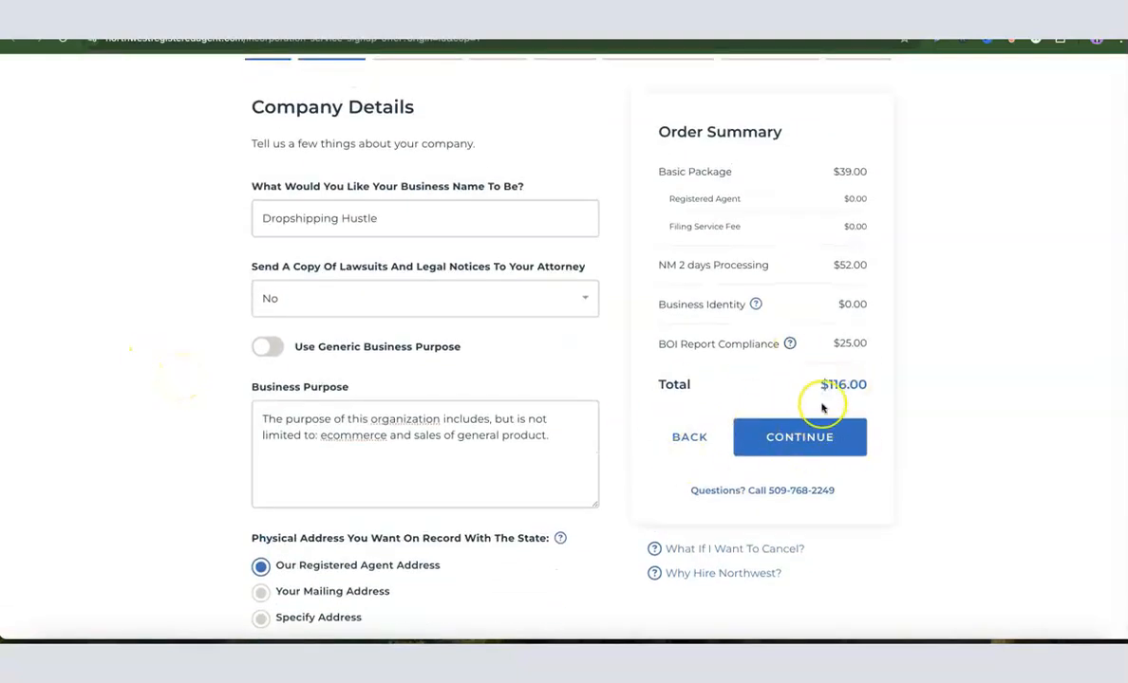
pyautogui.scroll(-1, 816, 412)
pyautogui.click(796, 429)
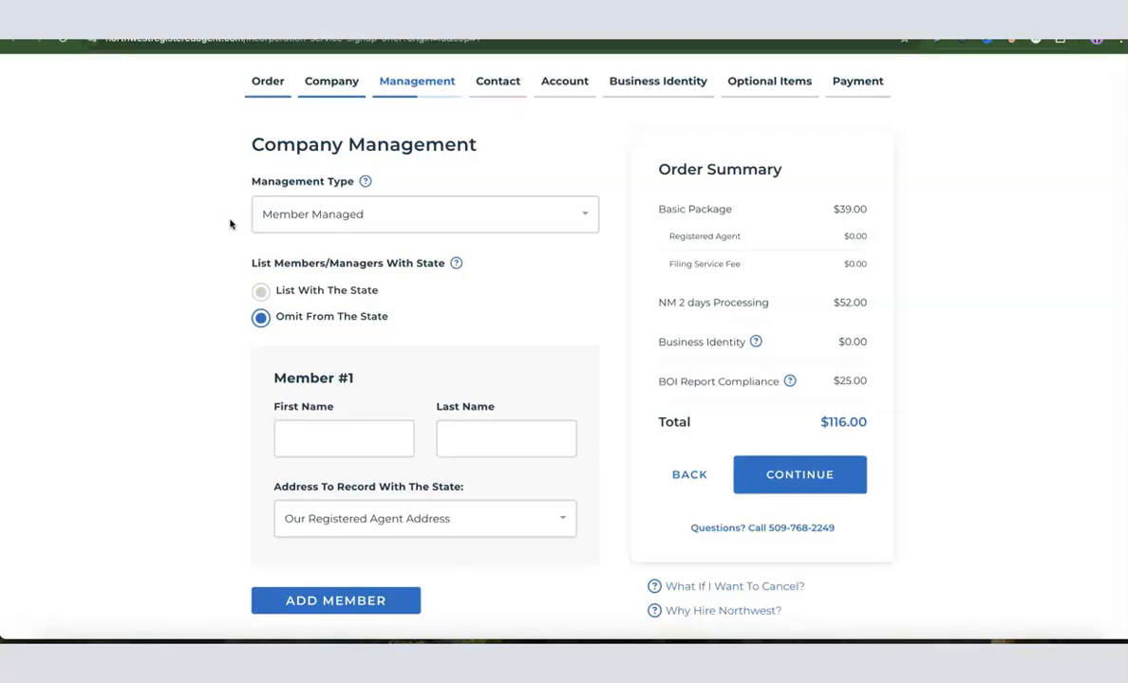
# Step: Keep the management type as Member Managed and choose to omit the members from the state listing
pyautogui.click(319, 218)
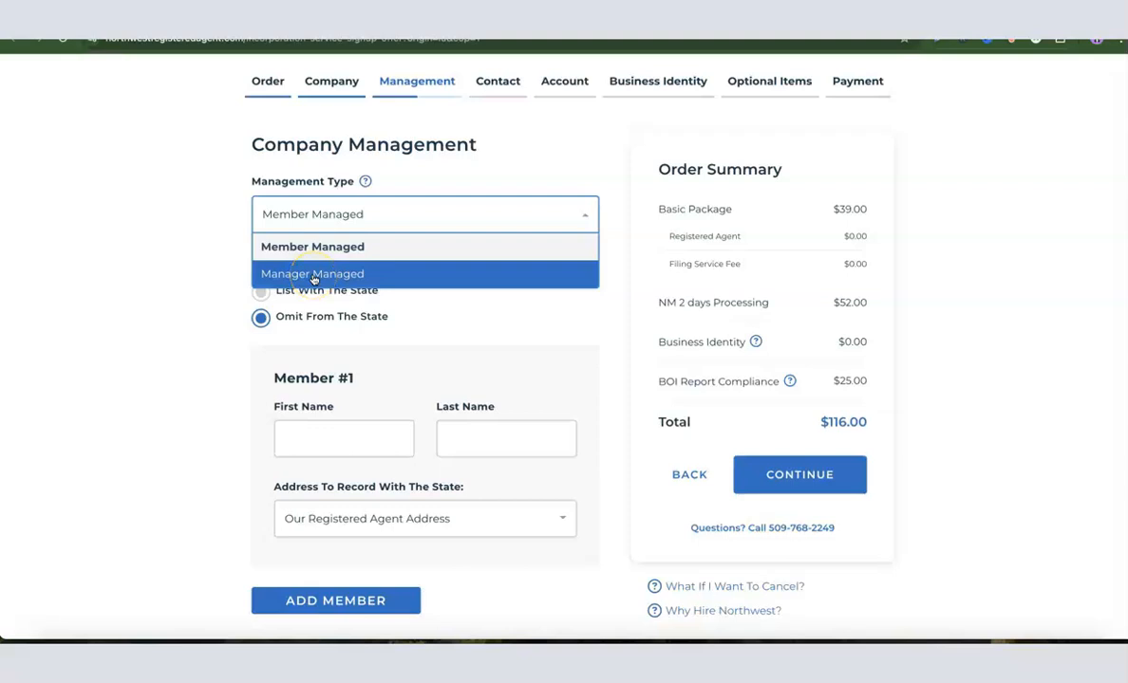
pyautogui.click(294, 248)
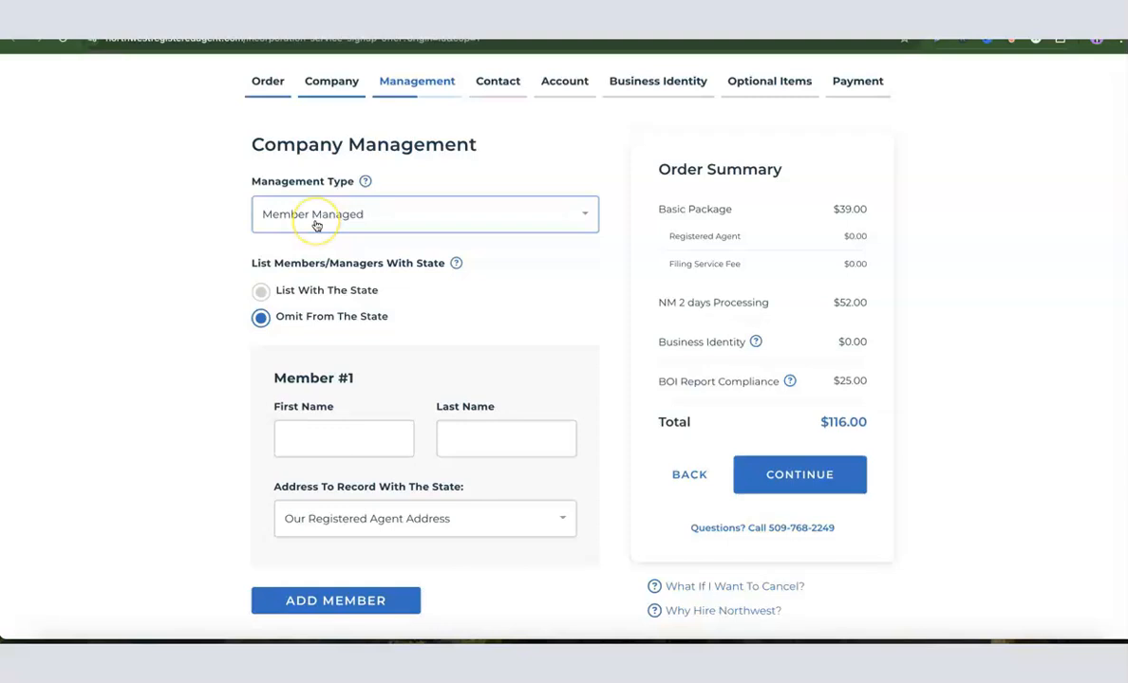
pyautogui.click(260, 318)
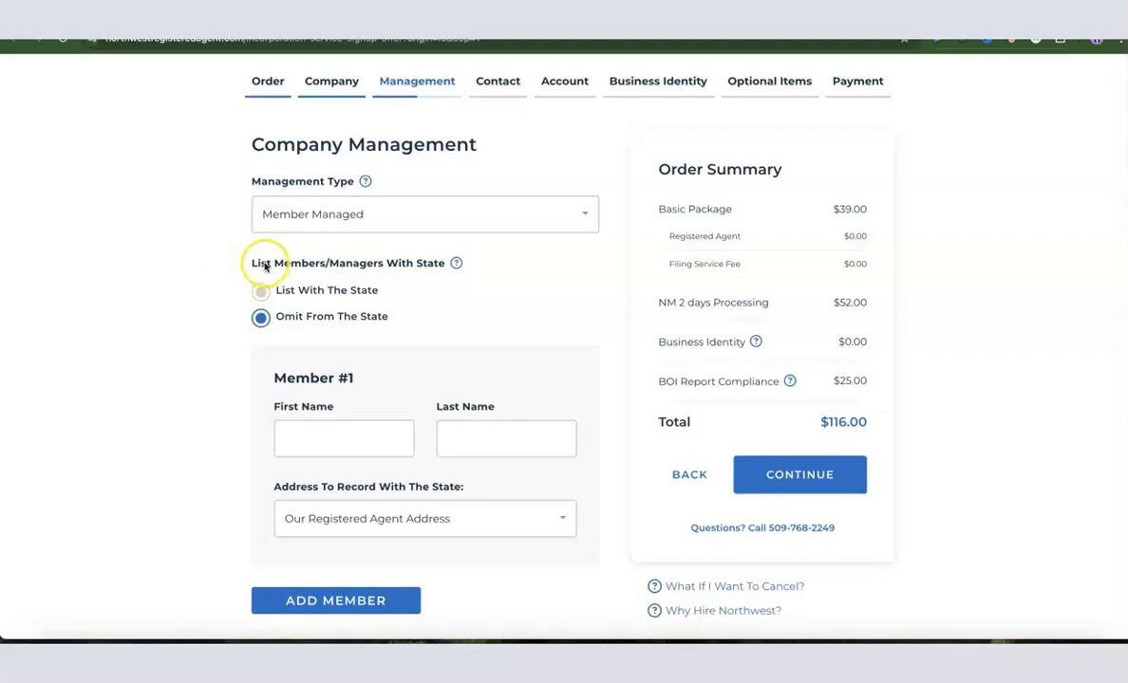
pyautogui.click(265, 316)
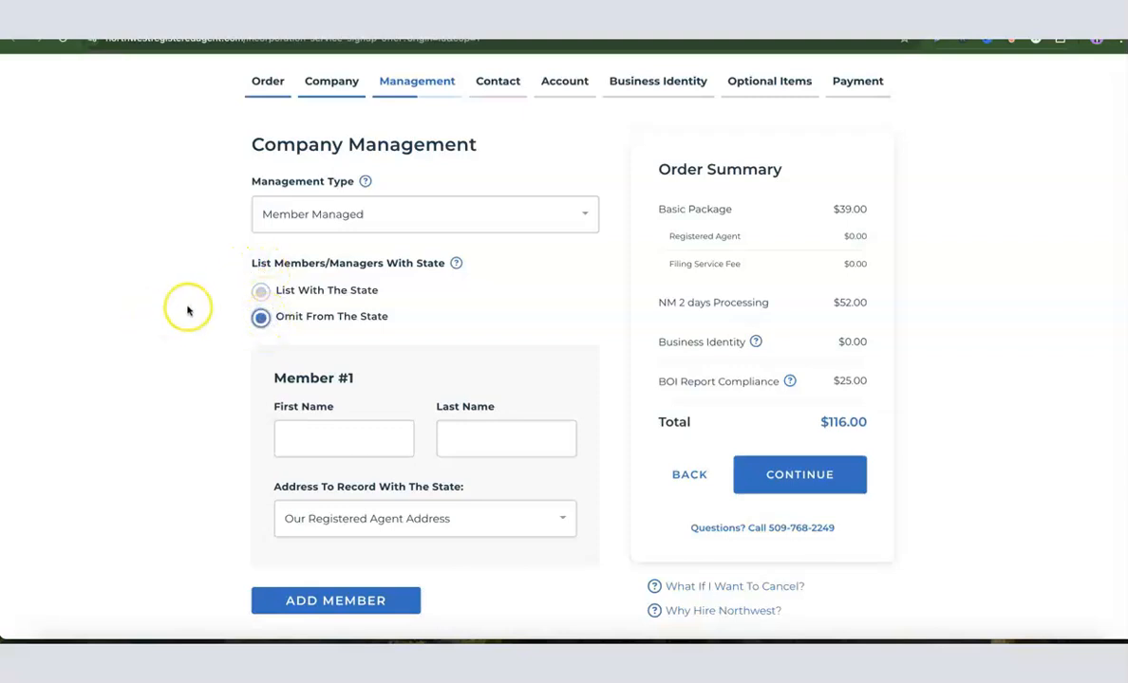
# Step: Enter the first and last name of Member #1
pyautogui.scroll(-1, 275, 328)
pyautogui.click(319, 429)
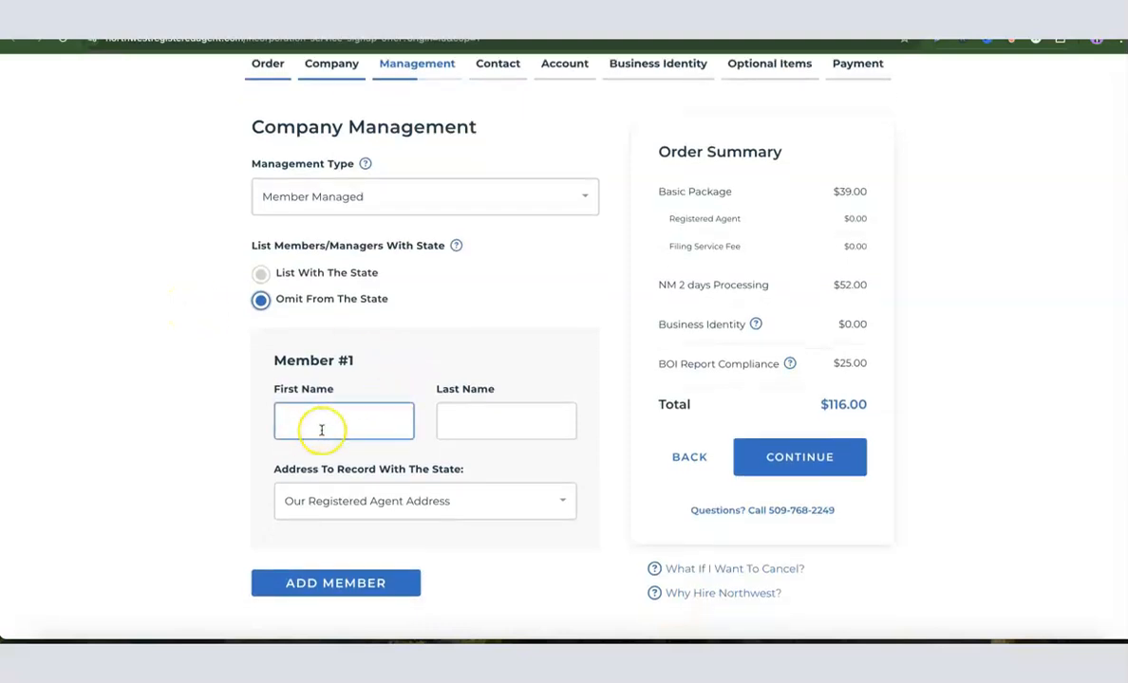
pyautogui.click(522, 422)
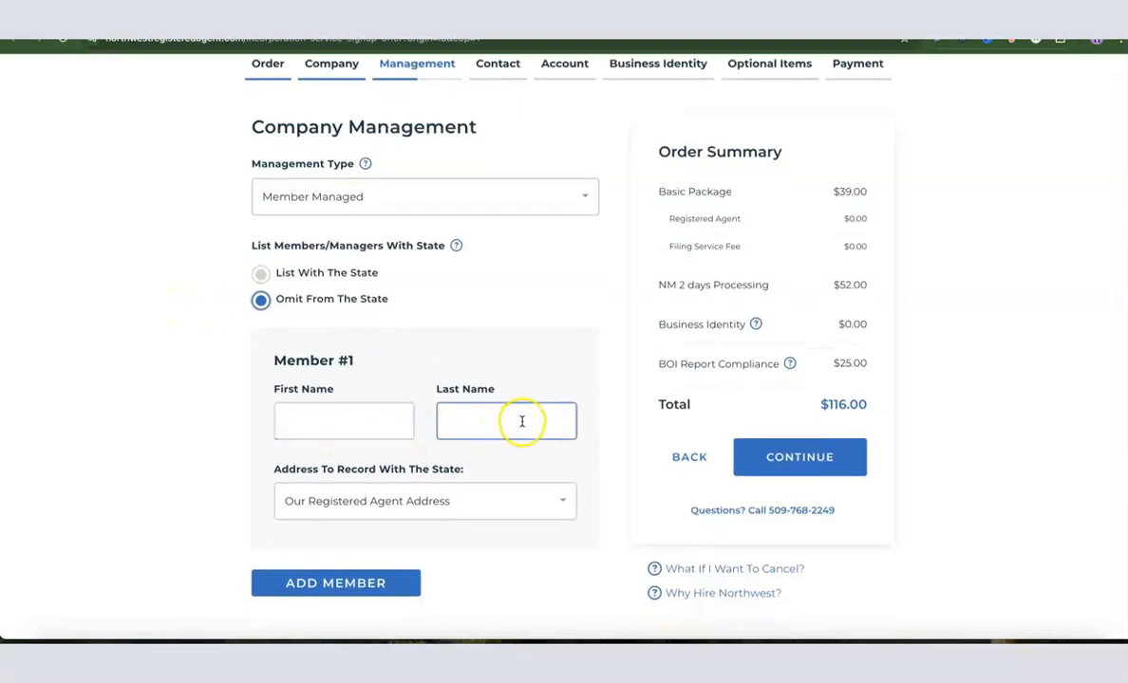
pyautogui.click(326, 435)
pyautogui.click(503, 430)
pyautogui.scroll(-1, 491, 427)
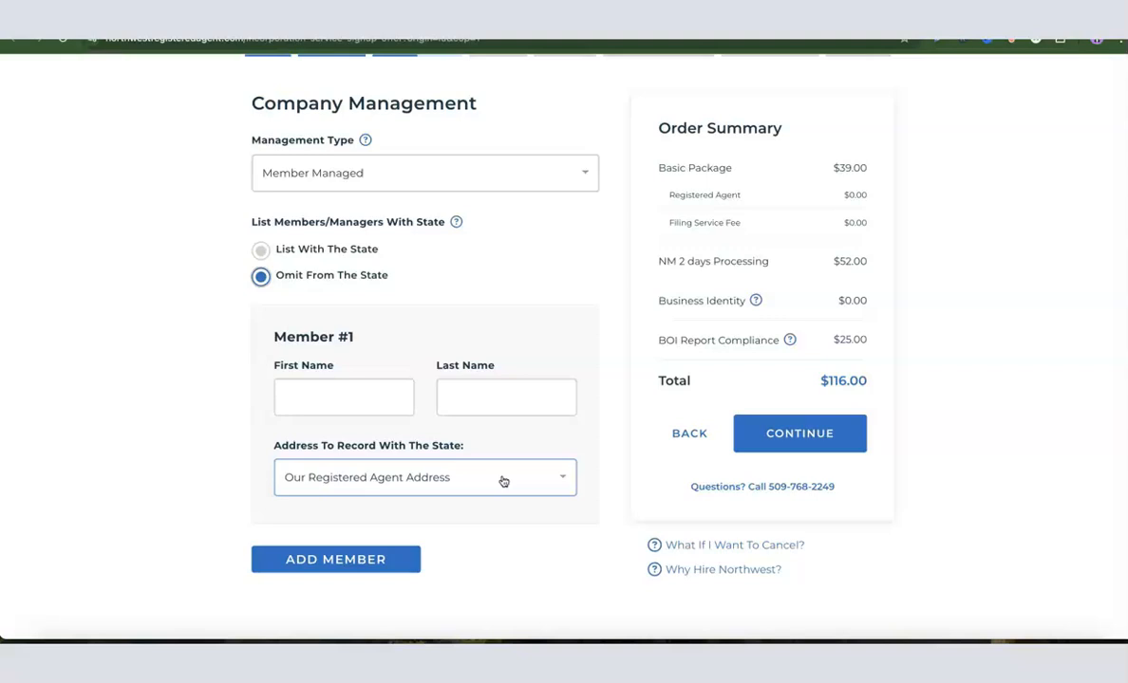
pyautogui.click(365, 409)
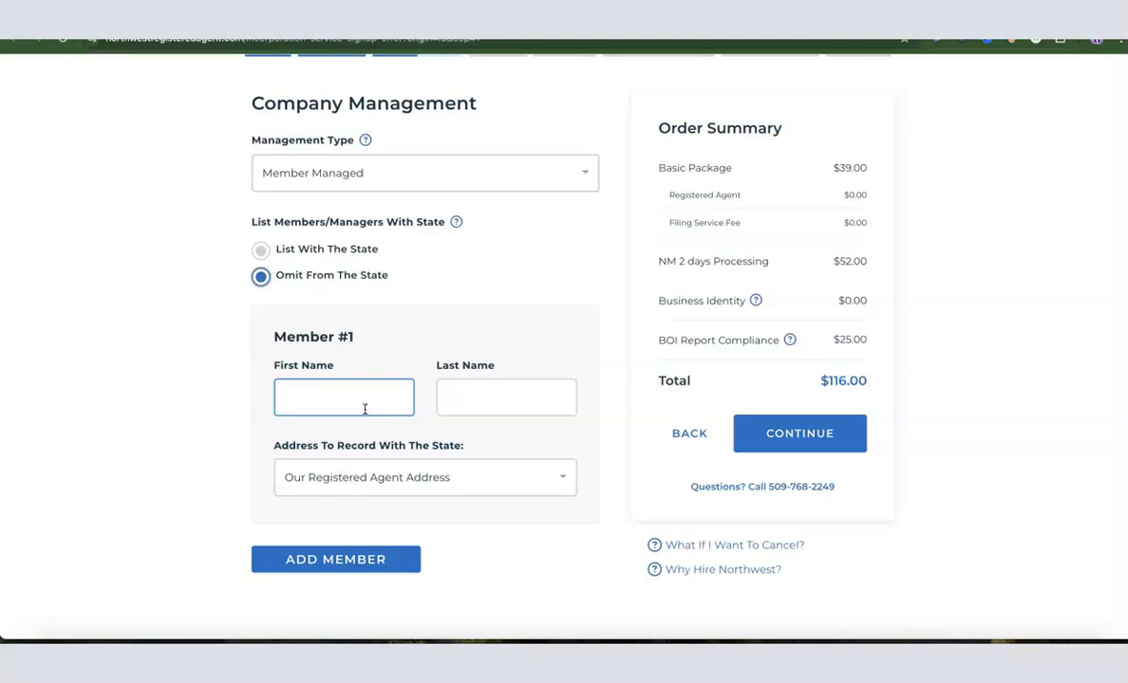
pyautogui.click(369, 494)
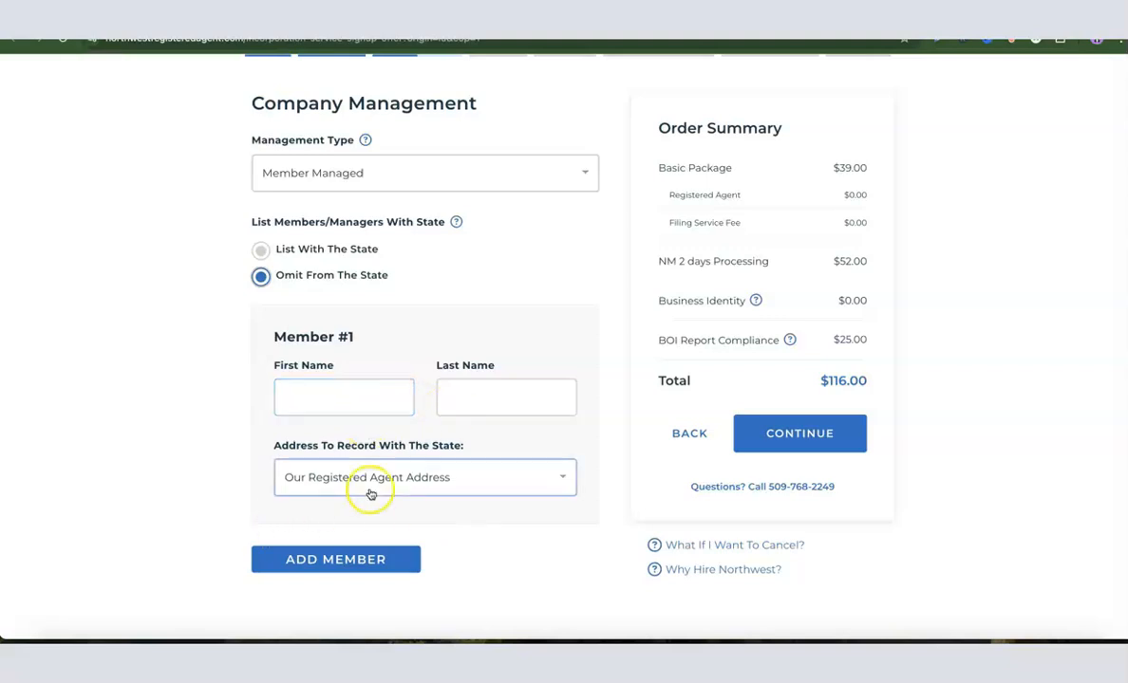
pyautogui.scroll(-1, 407, 480)
pyautogui.scroll(-1, 408, 481)
pyautogui.scroll(3, 406, 479)
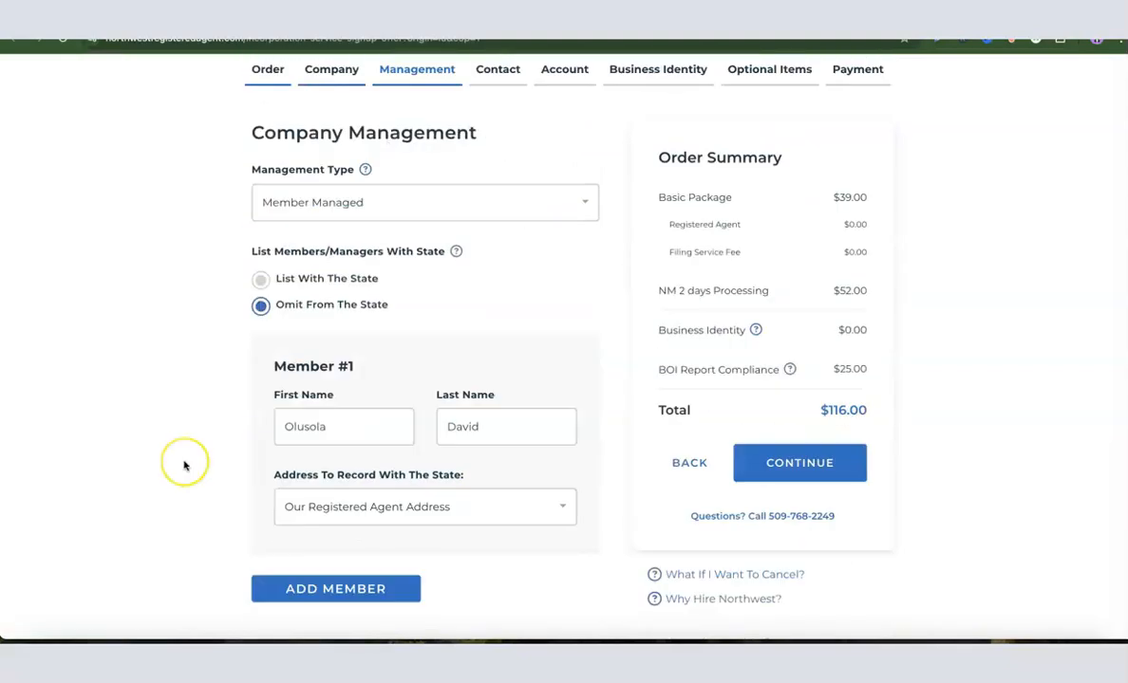
pyautogui.scroll(-1, 189, 459)
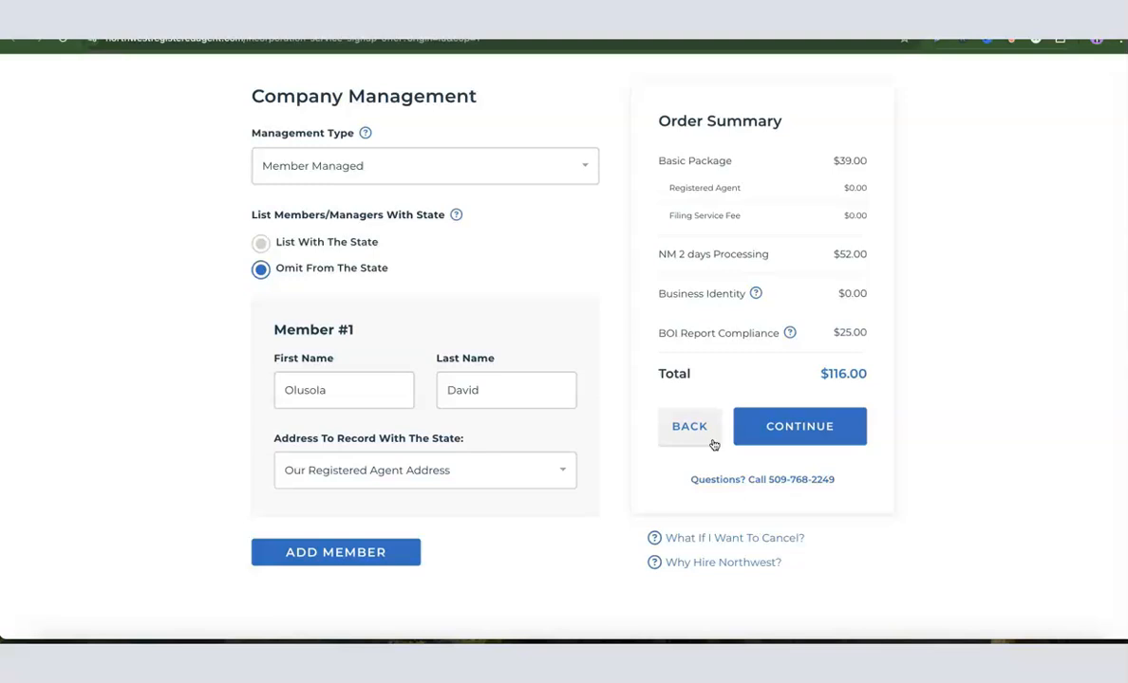
pyautogui.click(557, 468)
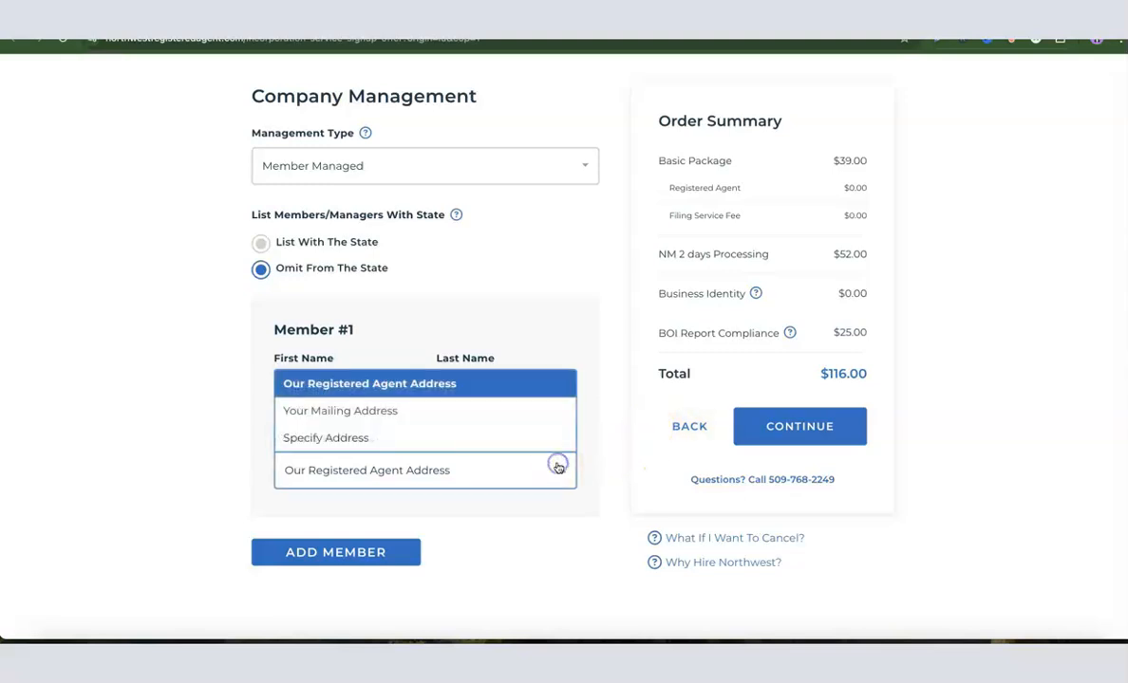
pyautogui.click(368, 442)
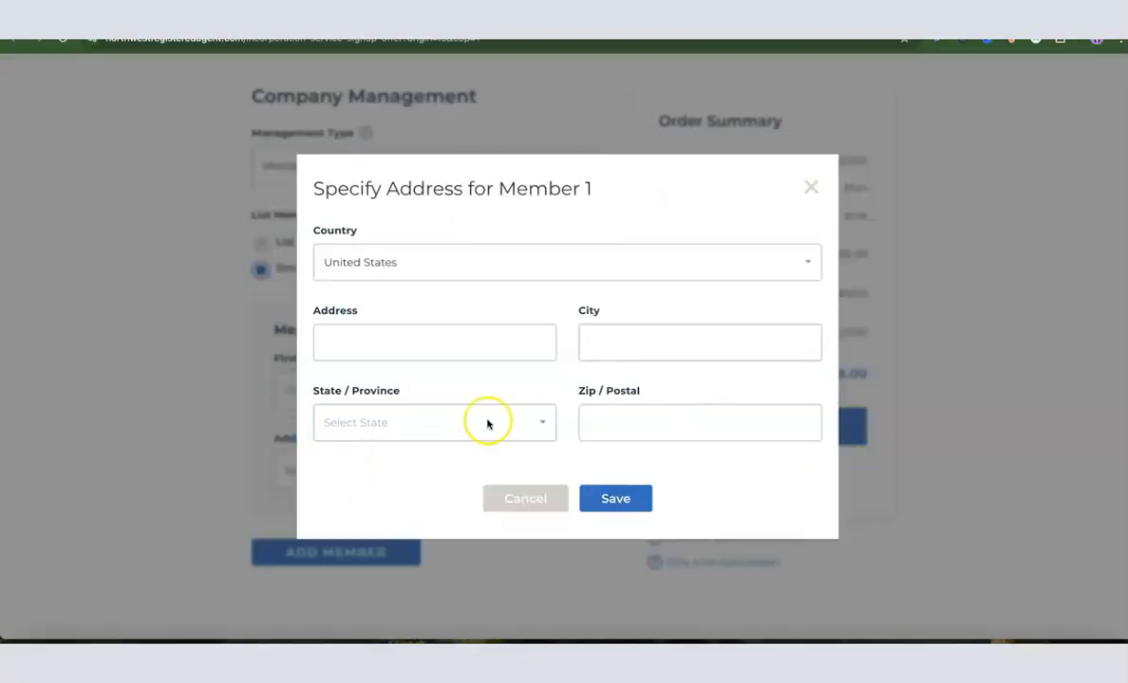
pyautogui.click(532, 339)
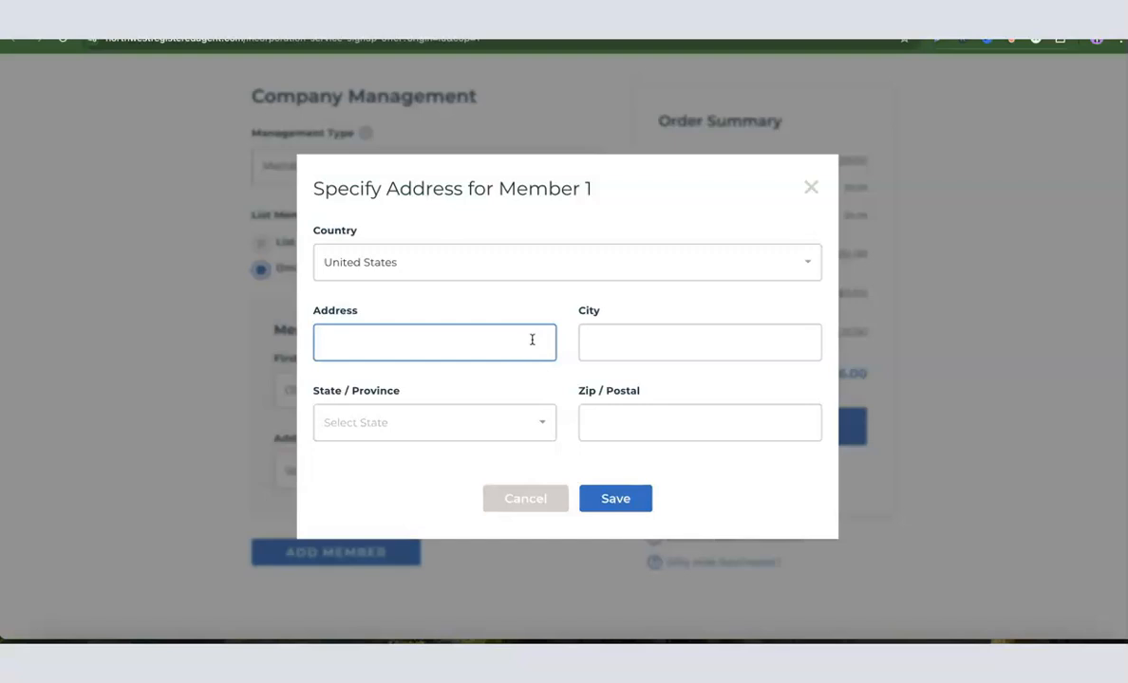
pyautogui.click(809, 190)
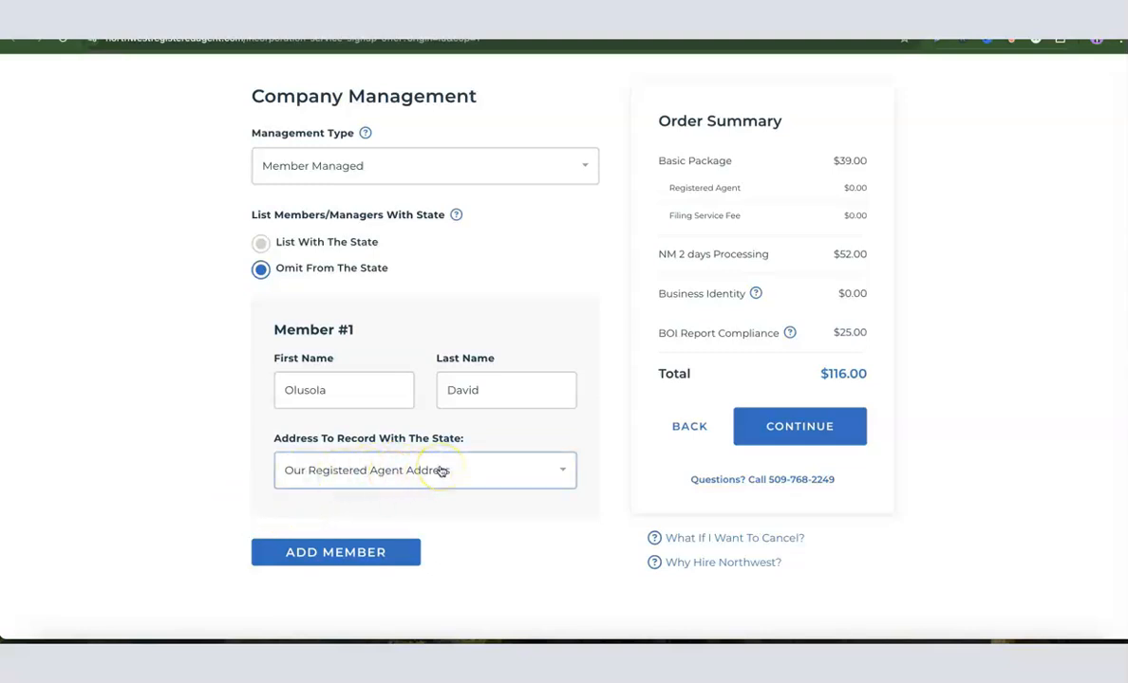
# Step: Keep the registered agent address as Member #1's address on record and continue to the contact details
pyautogui.scroll(1, 878, 385)
pyautogui.scroll(-1, 838, 348)
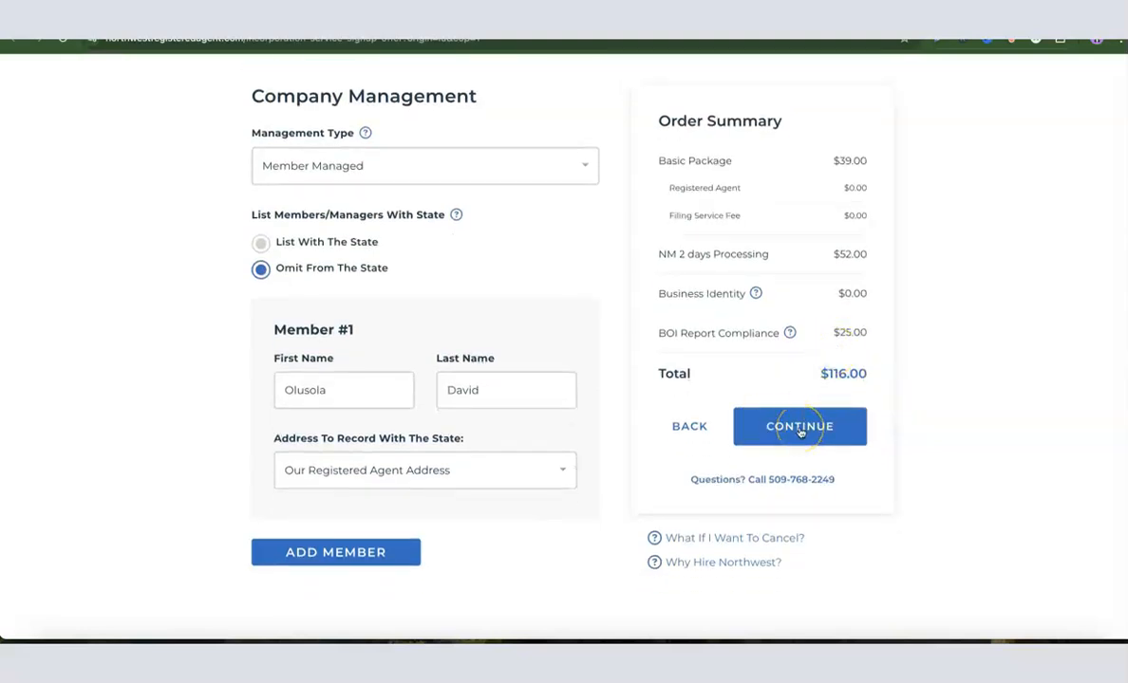
pyautogui.click(800, 431)
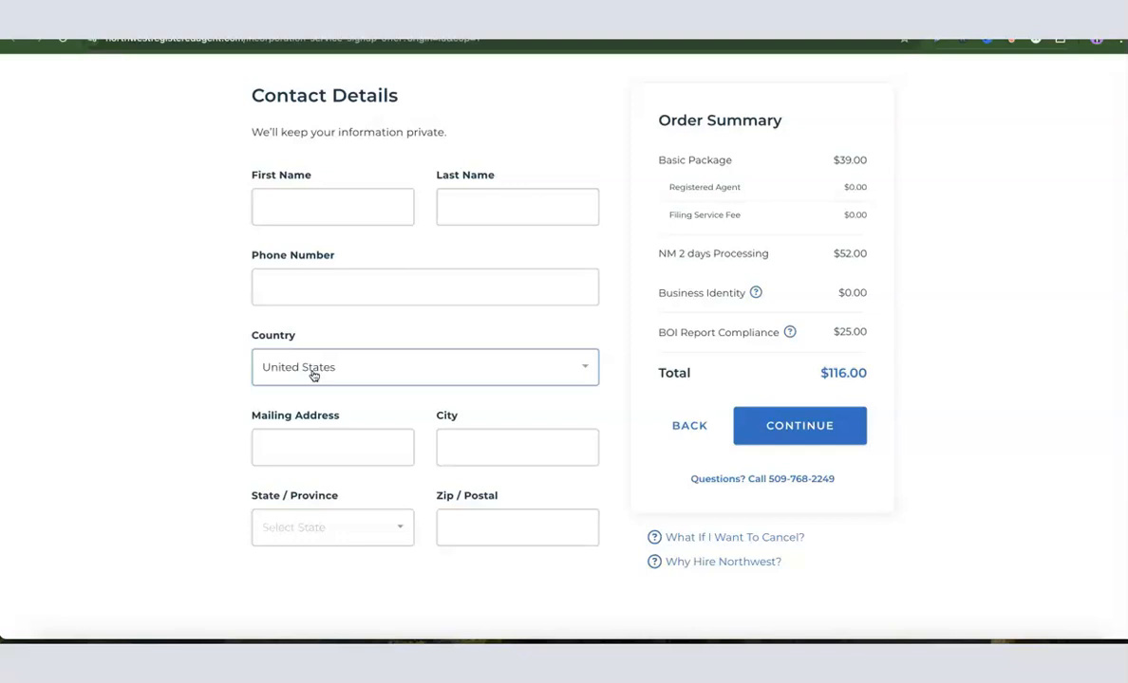
pyautogui.click(295, 453)
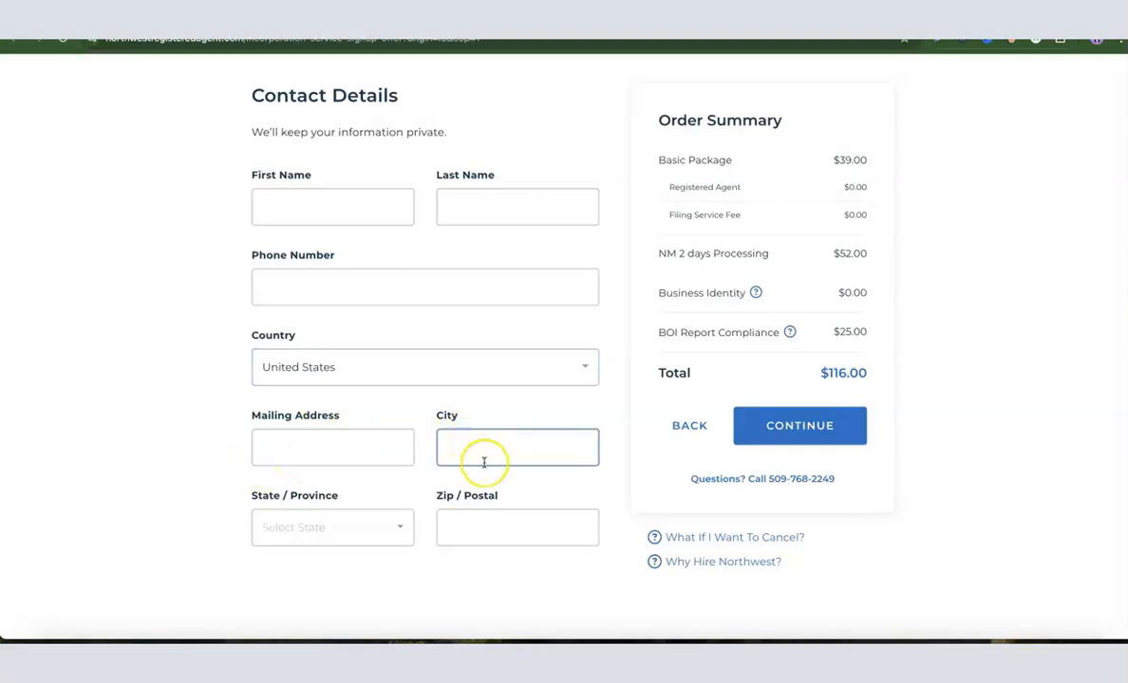
pyautogui.click(487, 534)
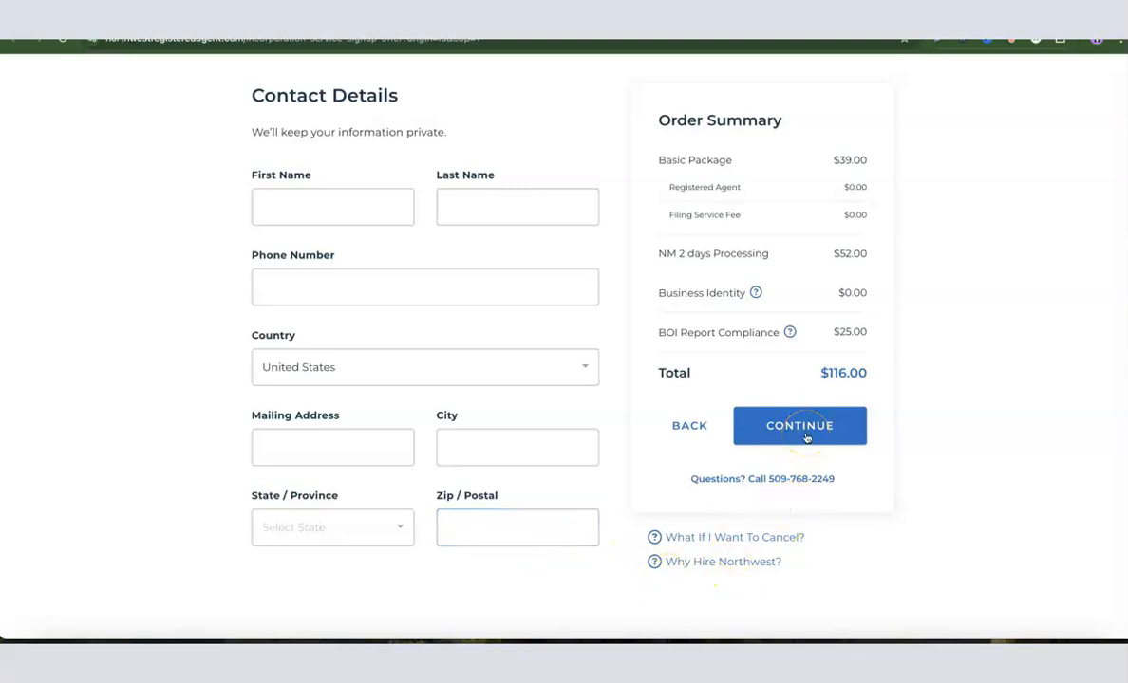
# Step: Enter the account email address in the account setup and fill both password fields with a generated password
pyautogui.click(331, 297)
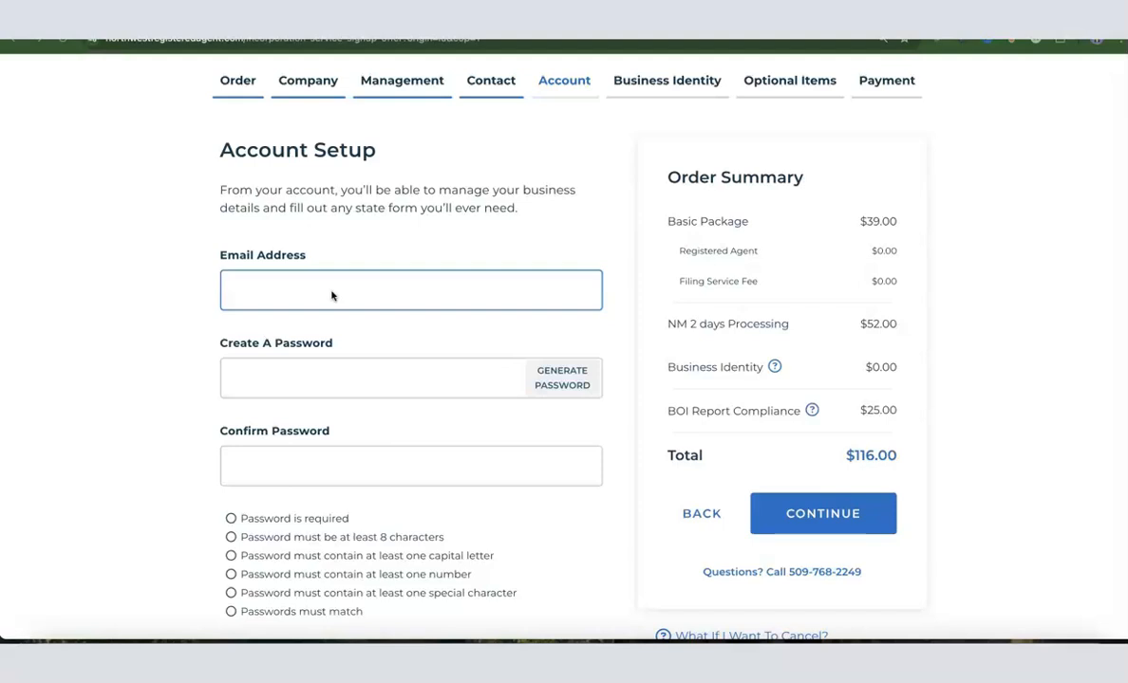
pyautogui.click(264, 290)
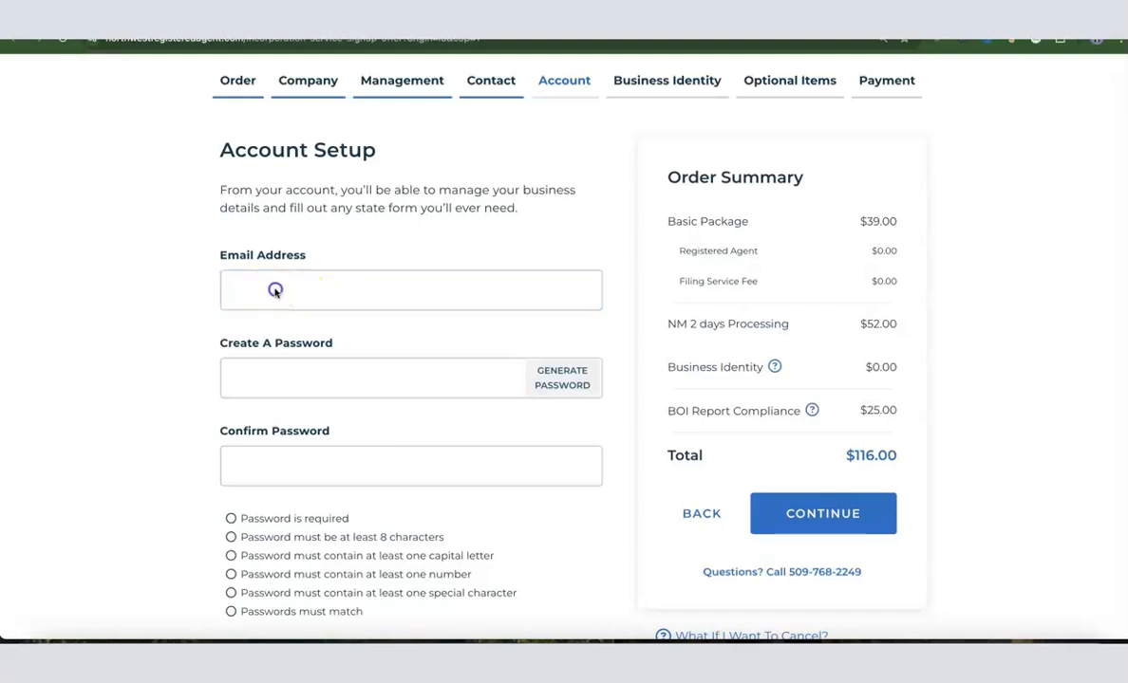
pyautogui.hotkey('ctrl', 'v')
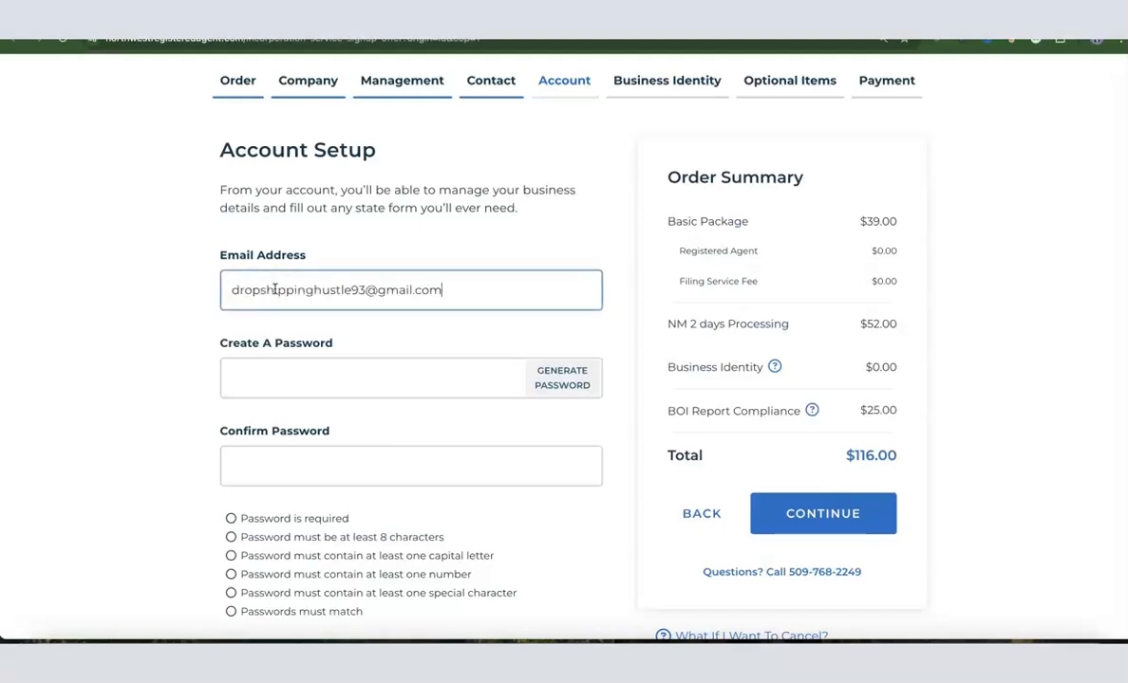
pyautogui.click(285, 391)
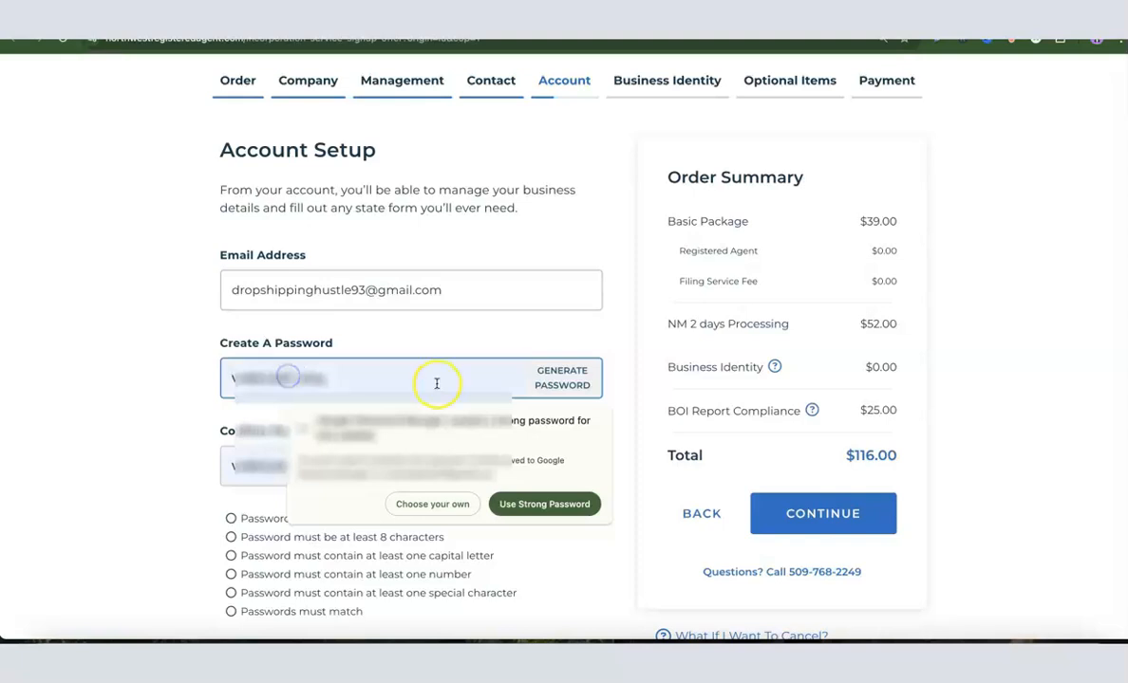
pyautogui.click(553, 386)
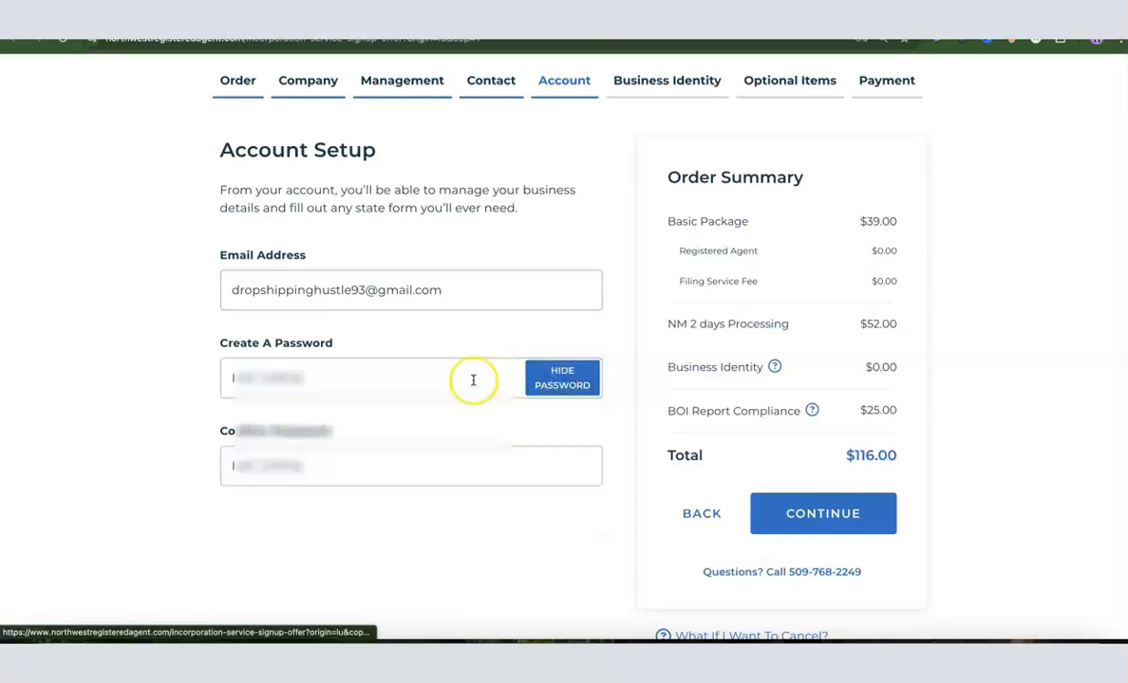
# Step: Copy the generated account password and continue to the Business Identity section
pyautogui.doubleClick(367, 375)
pyautogui.rightClick(368, 376)
pyautogui.click(381, 322)
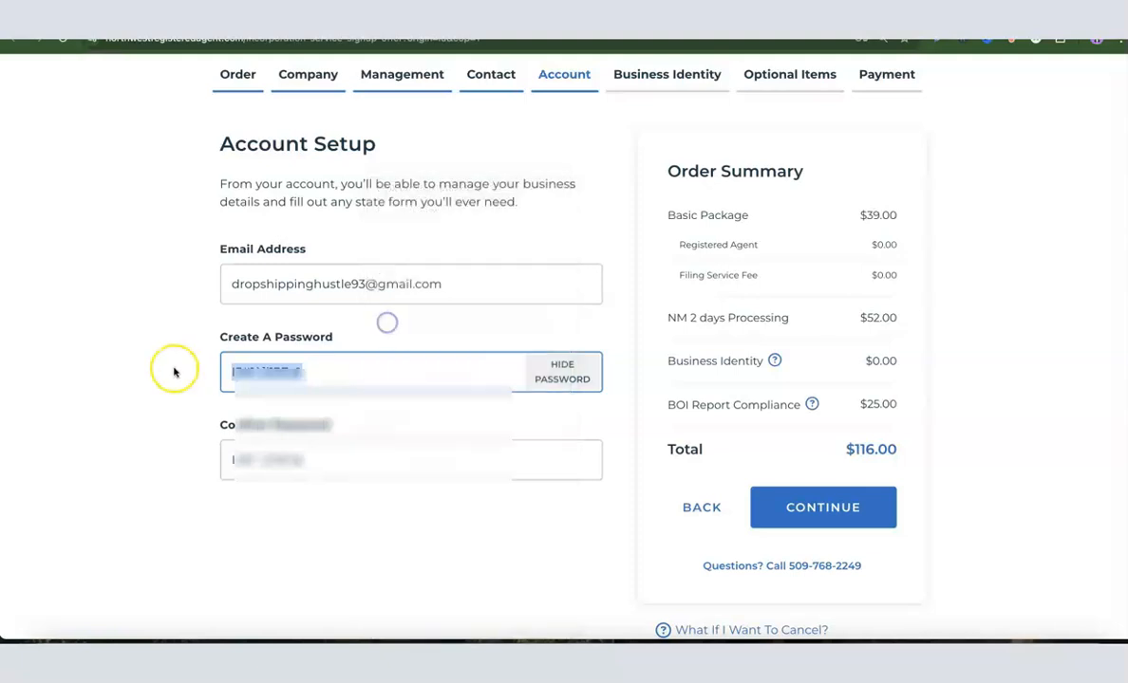
pyautogui.click(170, 369)
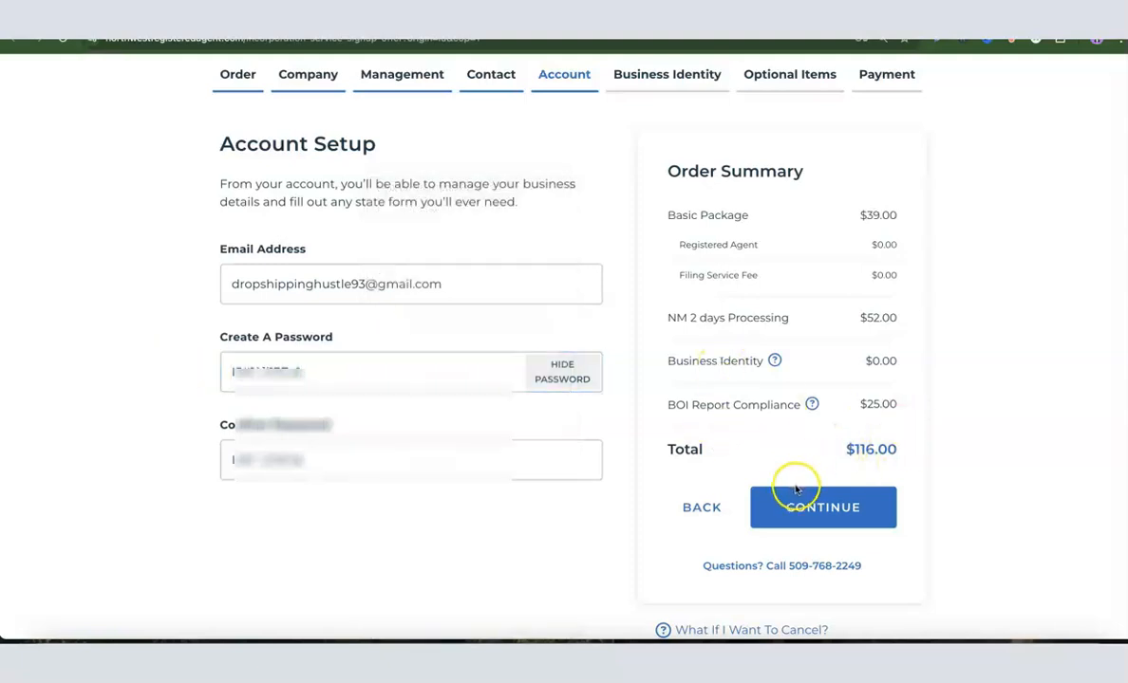
pyautogui.click(822, 507)
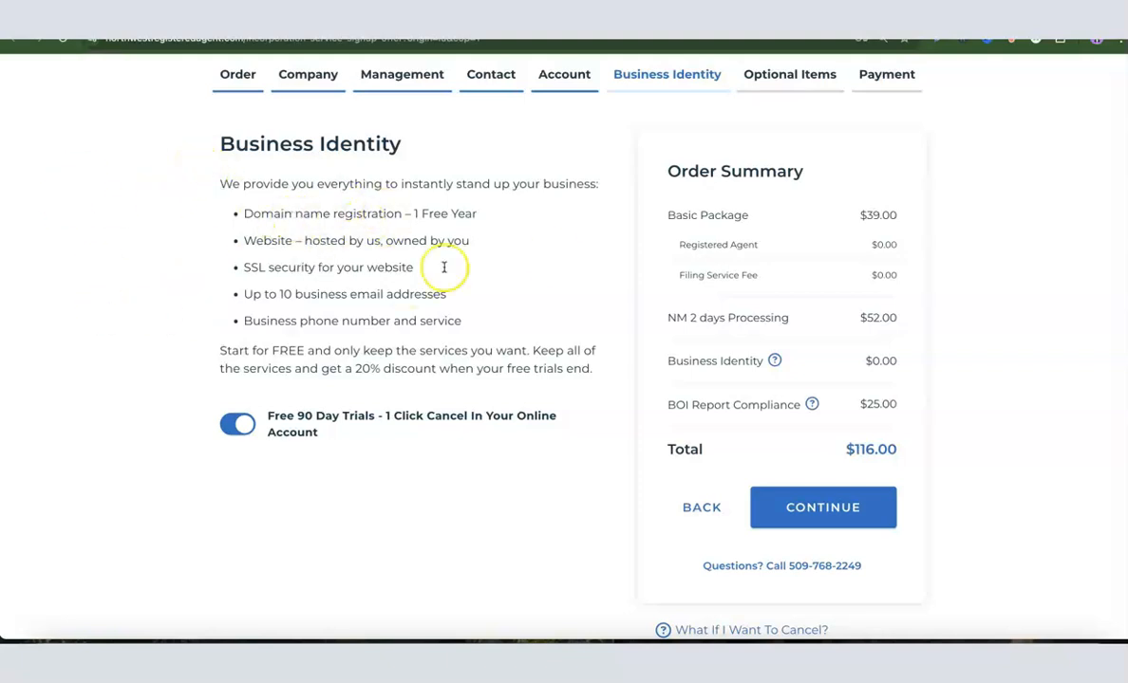
# Step: Turn off the free 90-day Business Identity trials, leave the individual identity options off, and continue to the optional items
pyautogui.click(239, 425)
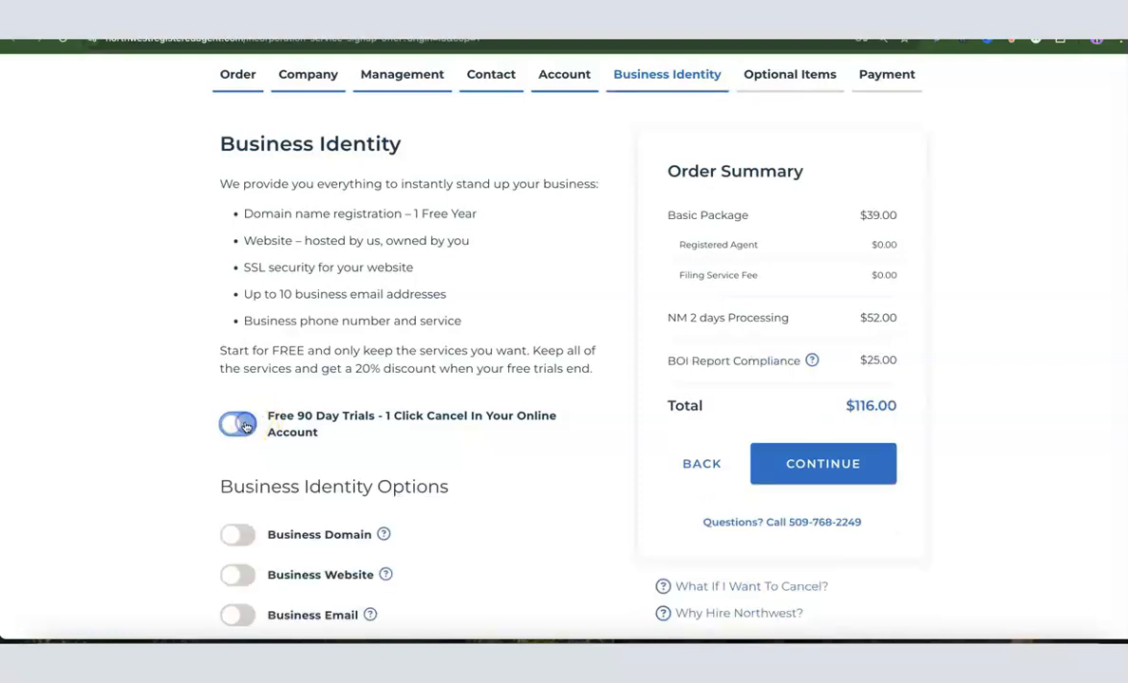
pyautogui.scroll(-1, 458, 320)
pyautogui.scroll(-3, 459, 321)
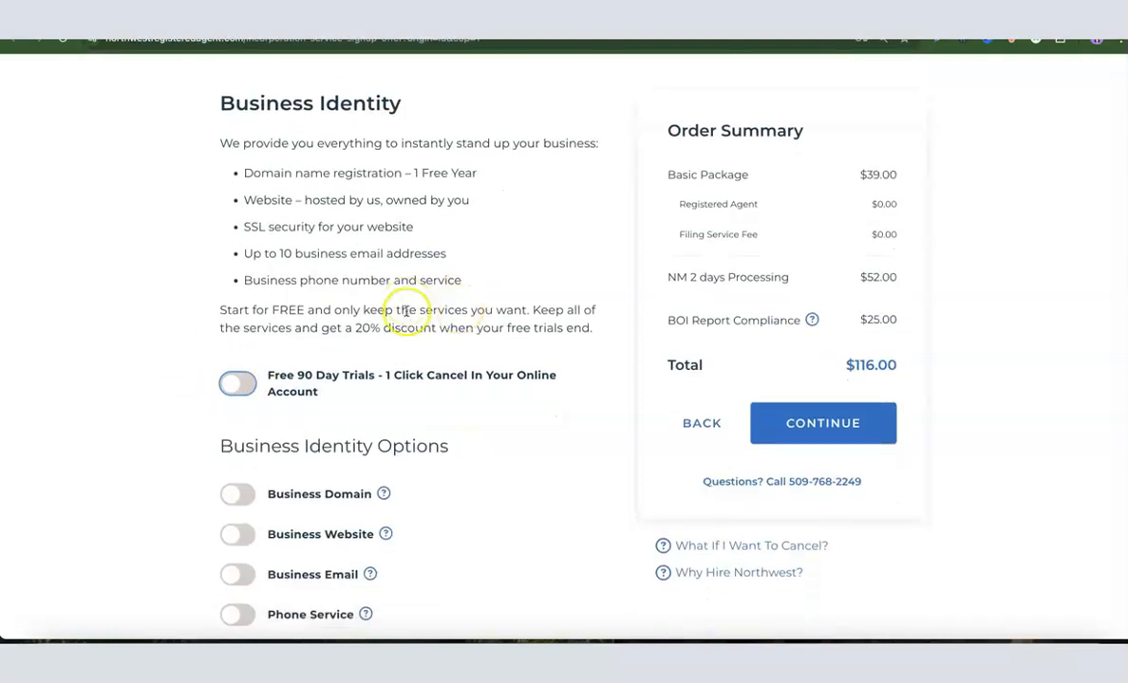
pyautogui.scroll(3, 361, 233)
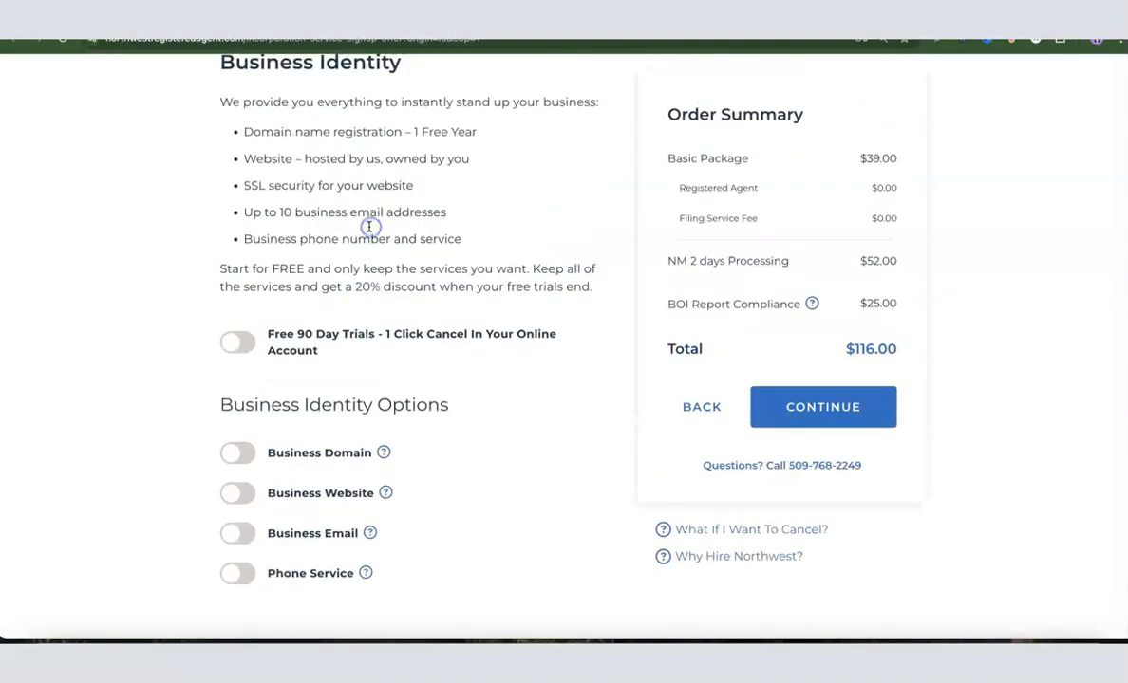
pyautogui.scroll(-4, 346, 223)
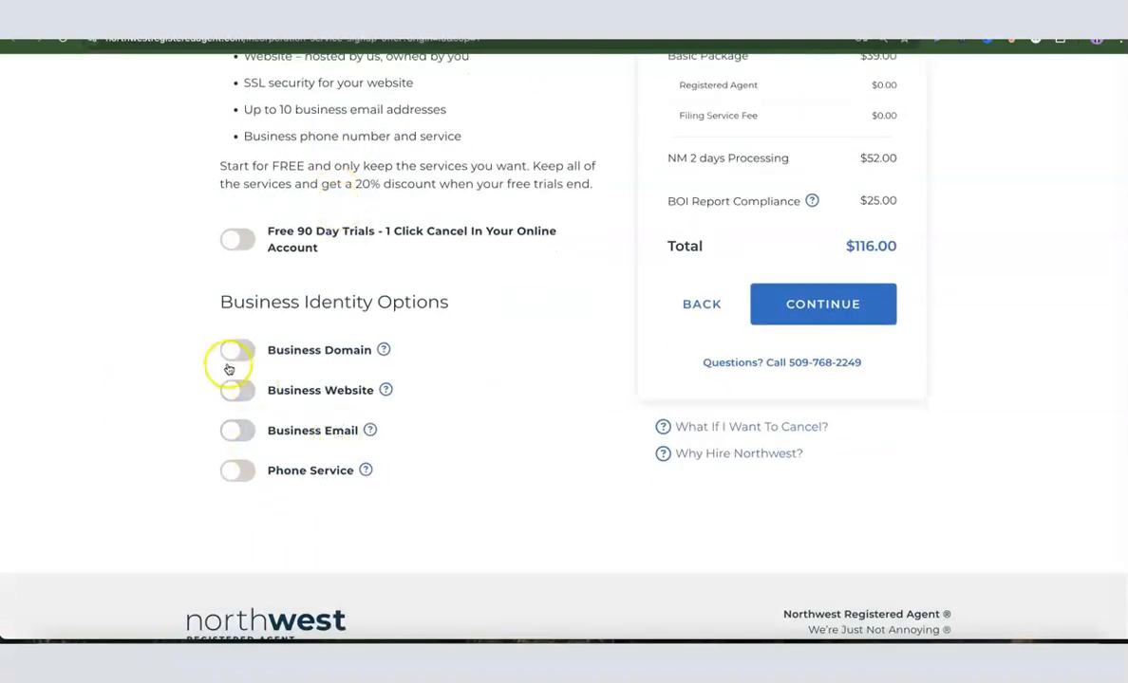
pyautogui.click(302, 348)
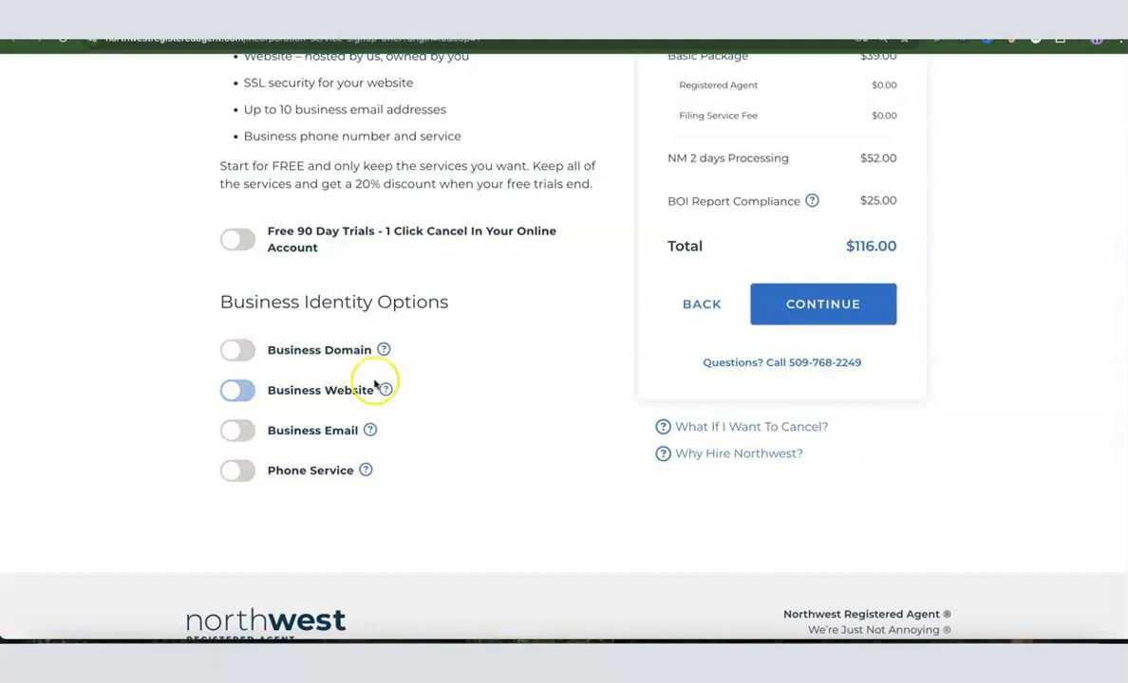
pyautogui.scroll(1, 323, 371)
pyautogui.scroll(3, 322, 371)
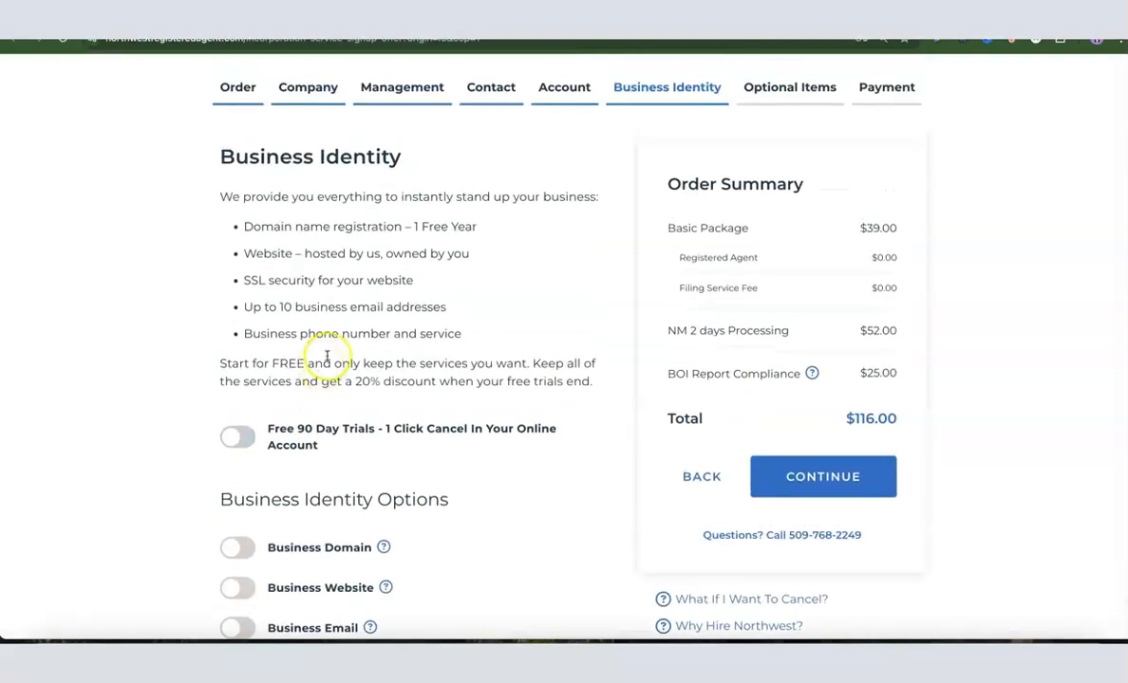
pyautogui.scroll(-1, 325, 365)
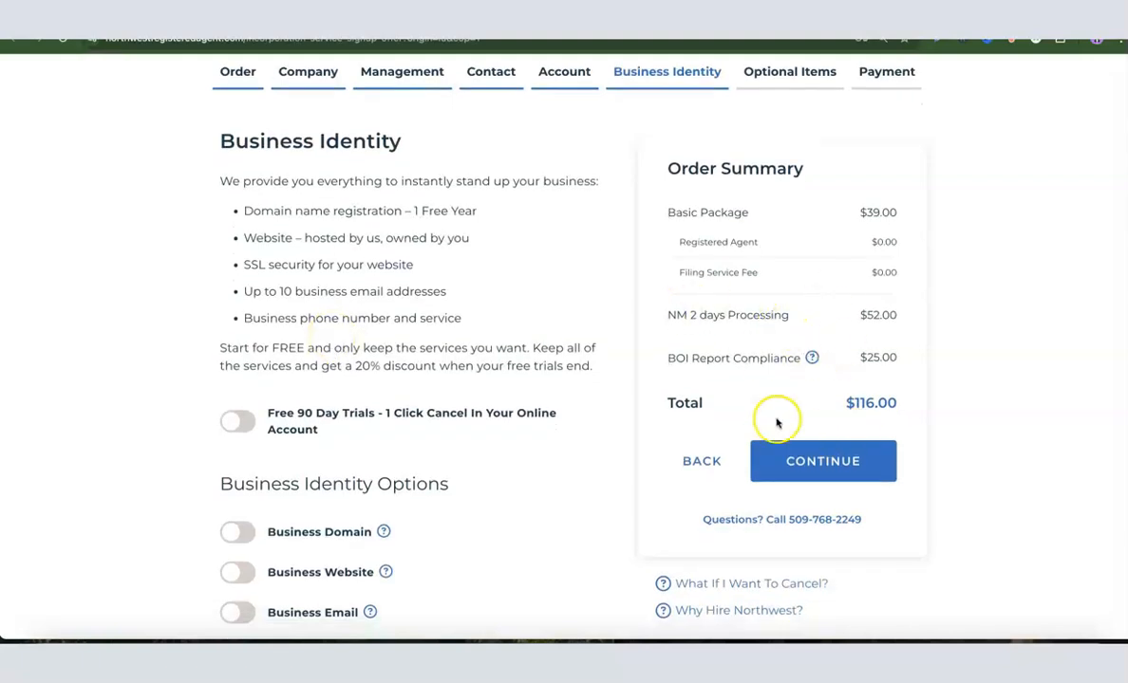
pyautogui.click(822, 462)
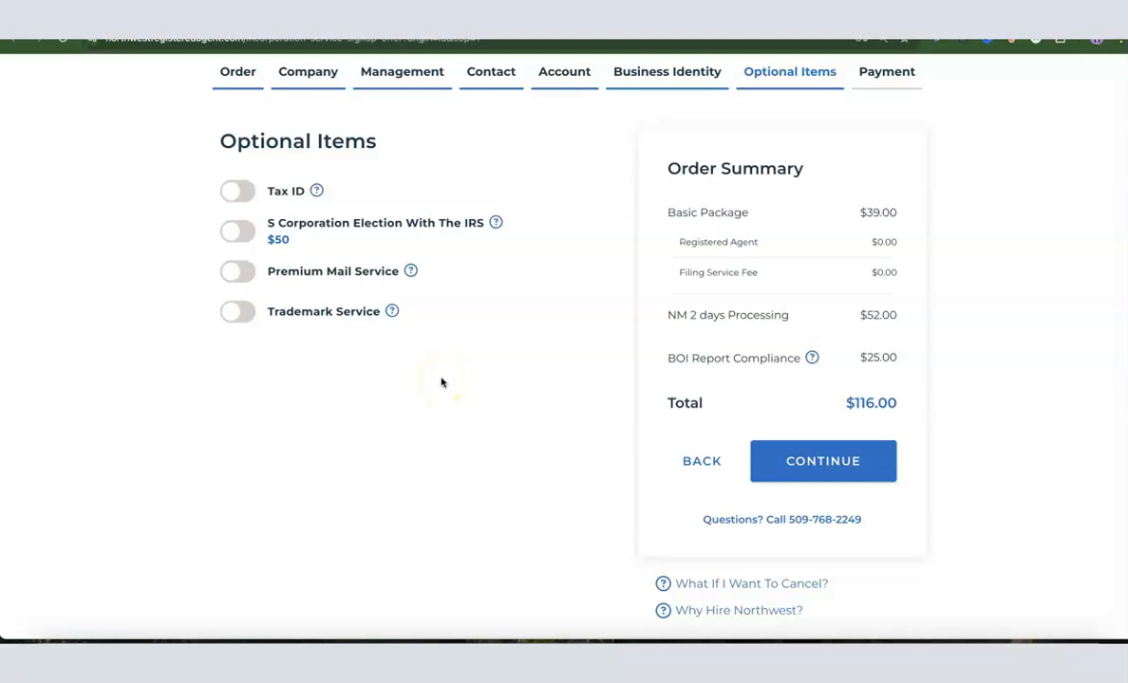
# Step: Add the Tax ID service with the $200 "Do NOT Have Social Security Number" option and continue to payment
pyautogui.scroll(1, 440, 383)
pyautogui.click(232, 233)
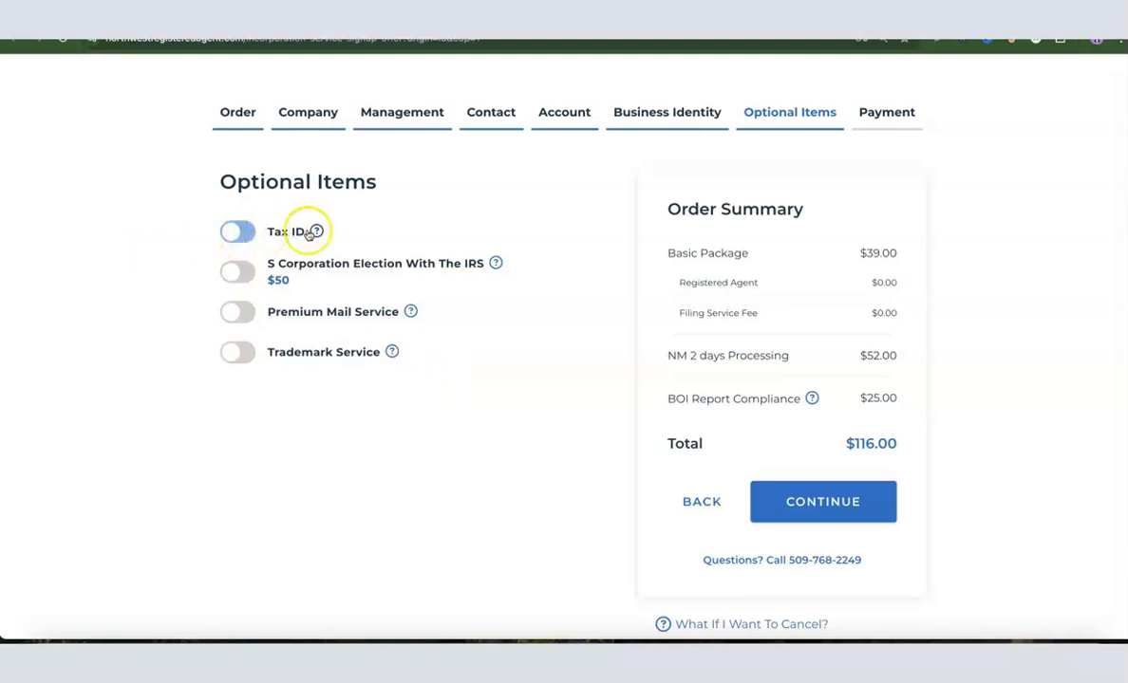
pyautogui.click(232, 233)
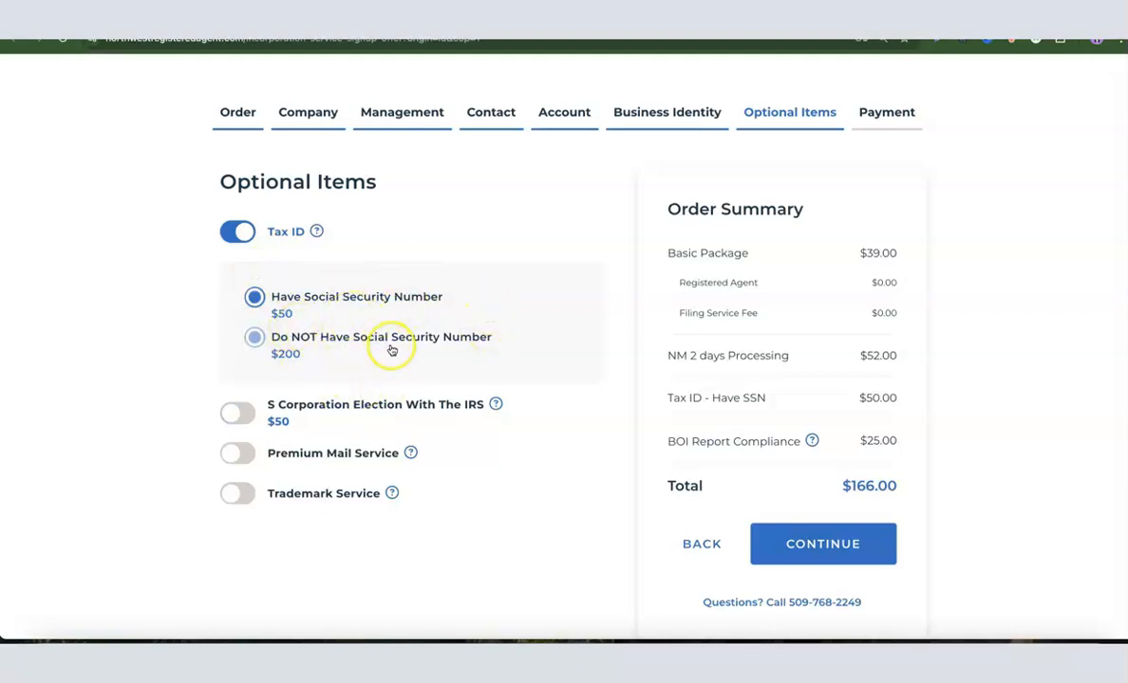
pyautogui.click(374, 284)
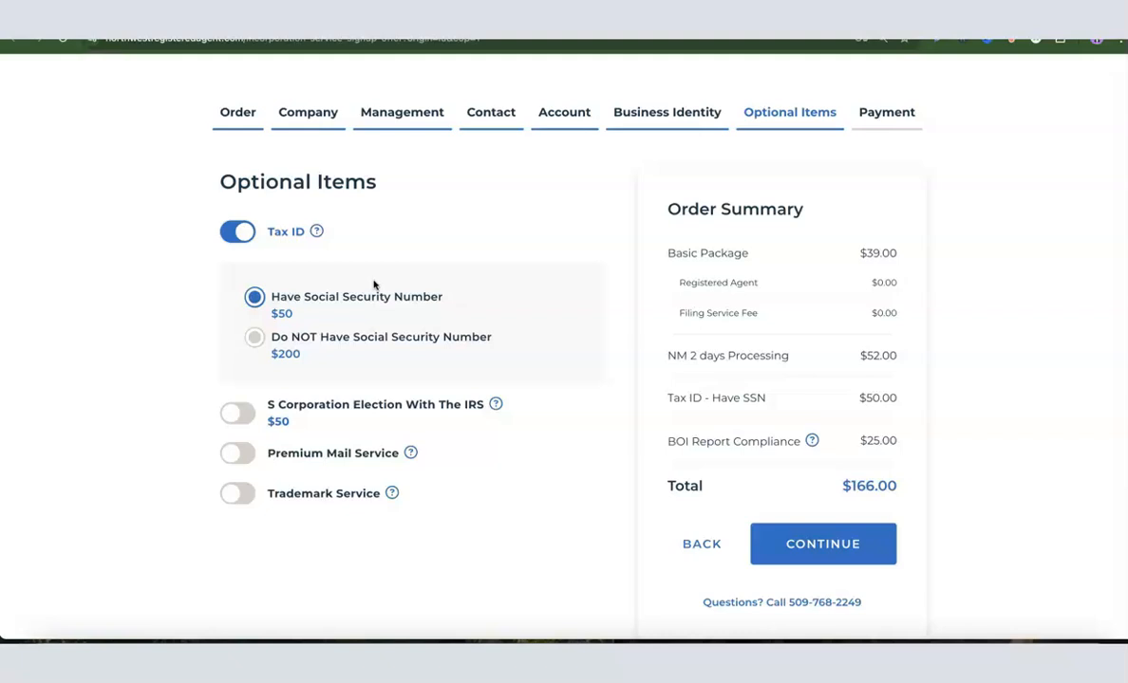
pyautogui.click(365, 296)
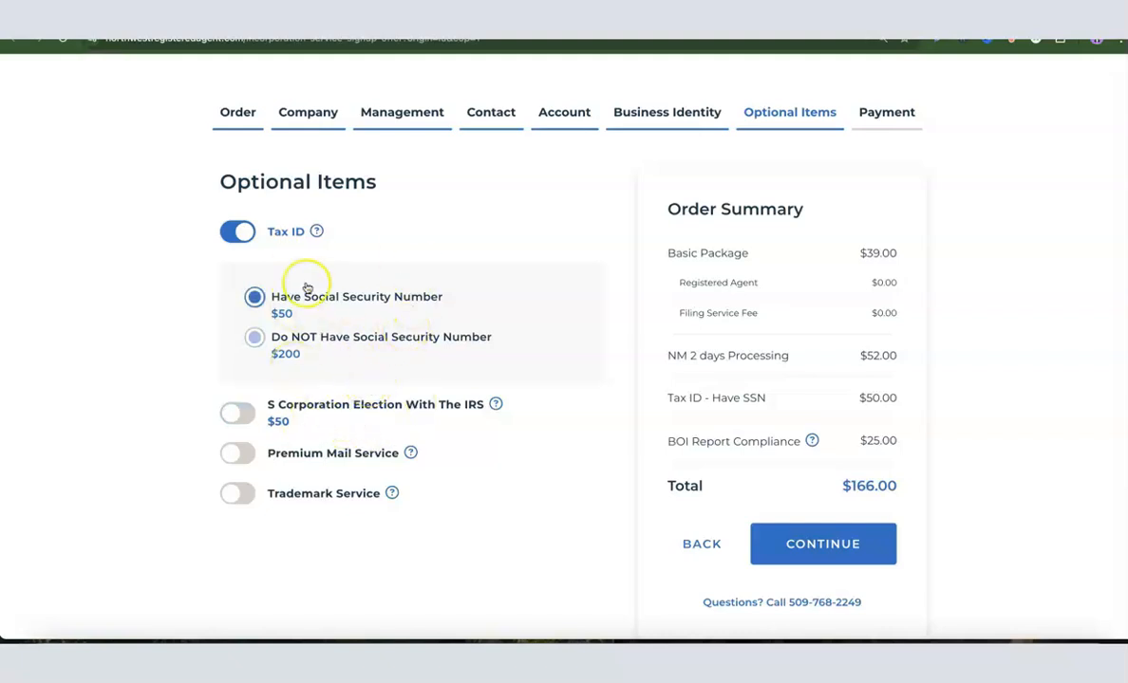
pyautogui.click(270, 340)
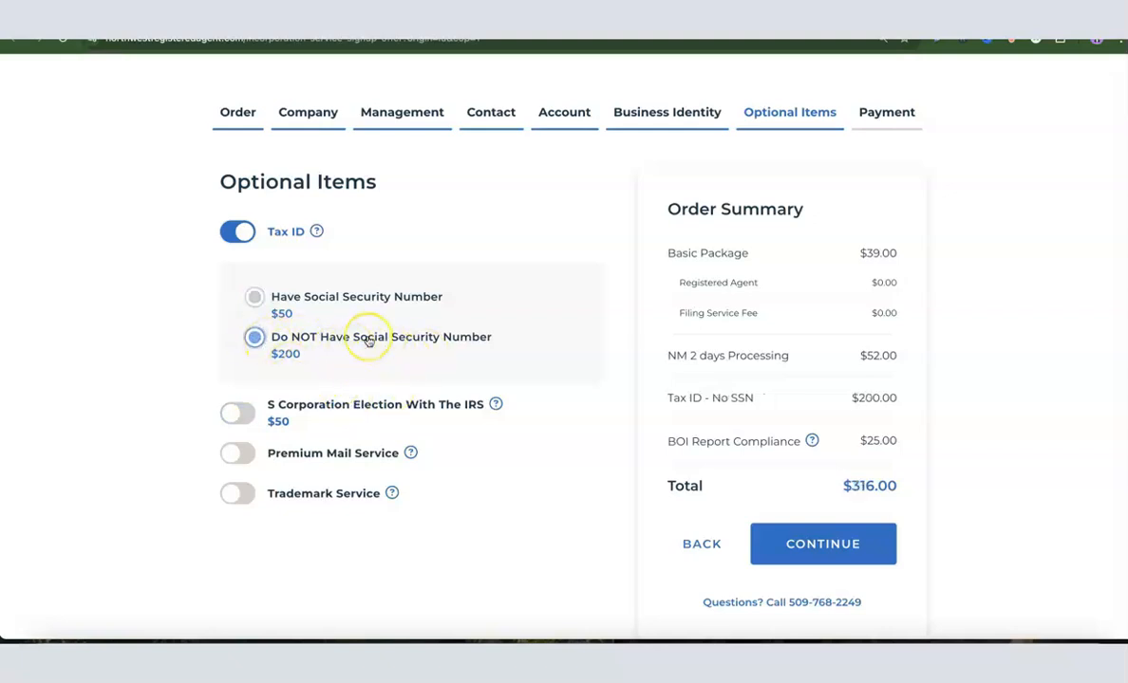
pyautogui.scroll(-1, 368, 340)
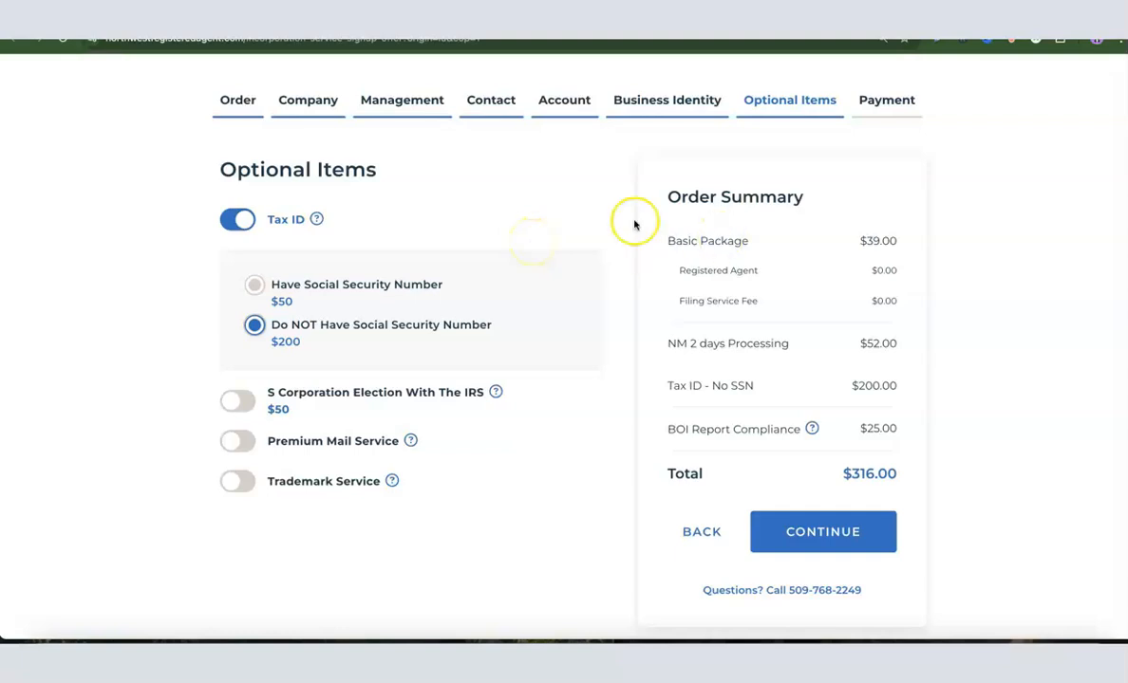
pyautogui.click(829, 539)
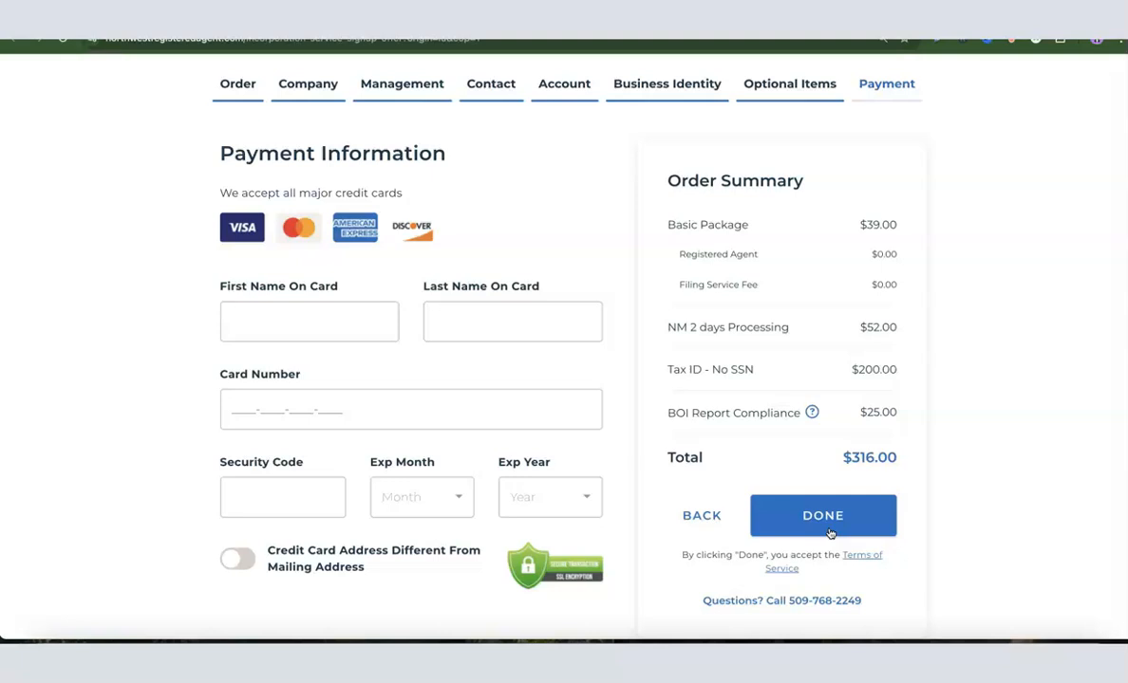
pyautogui.click(276, 317)
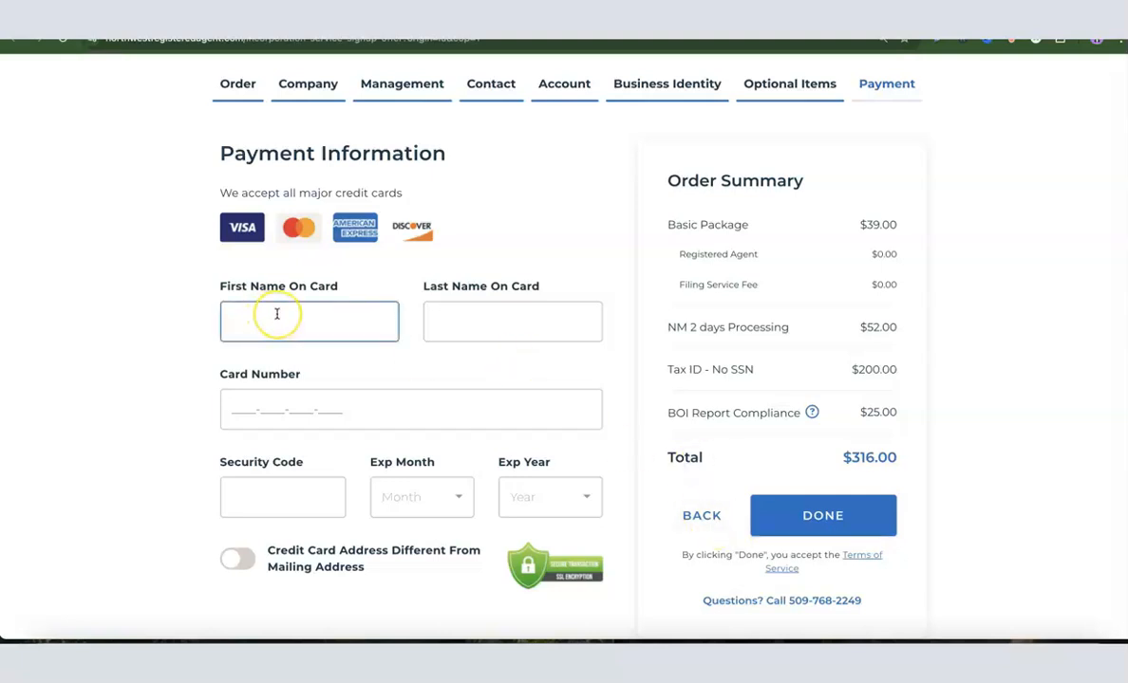
pyautogui.click(451, 332)
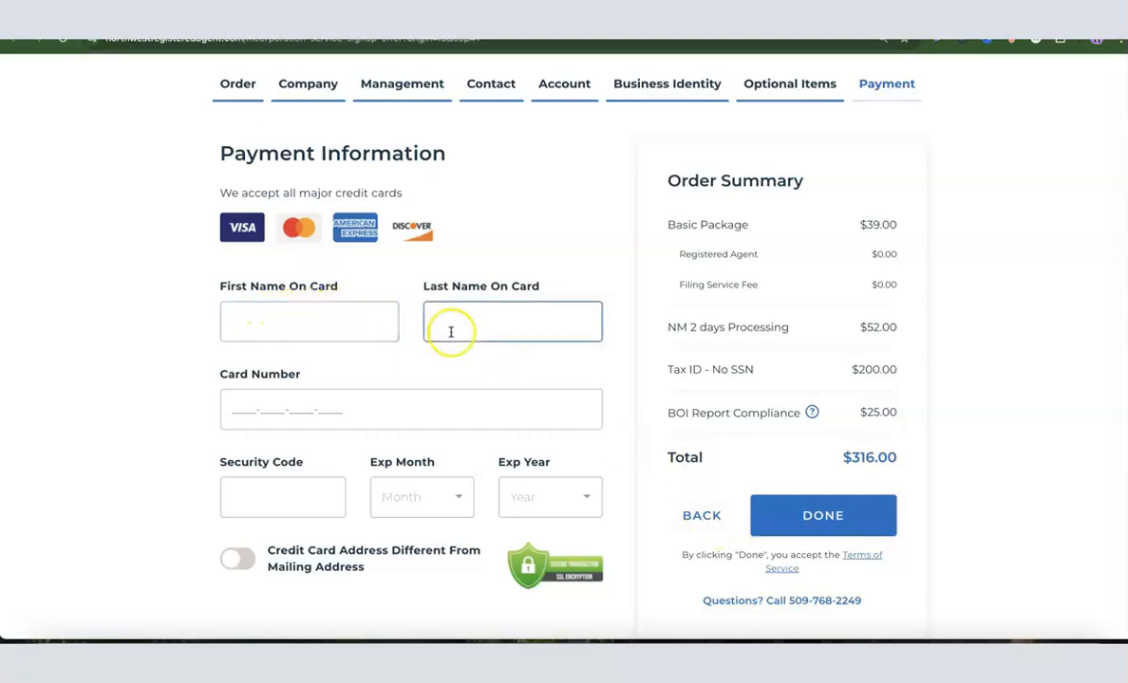
pyautogui.click(281, 417)
pyautogui.click(260, 494)
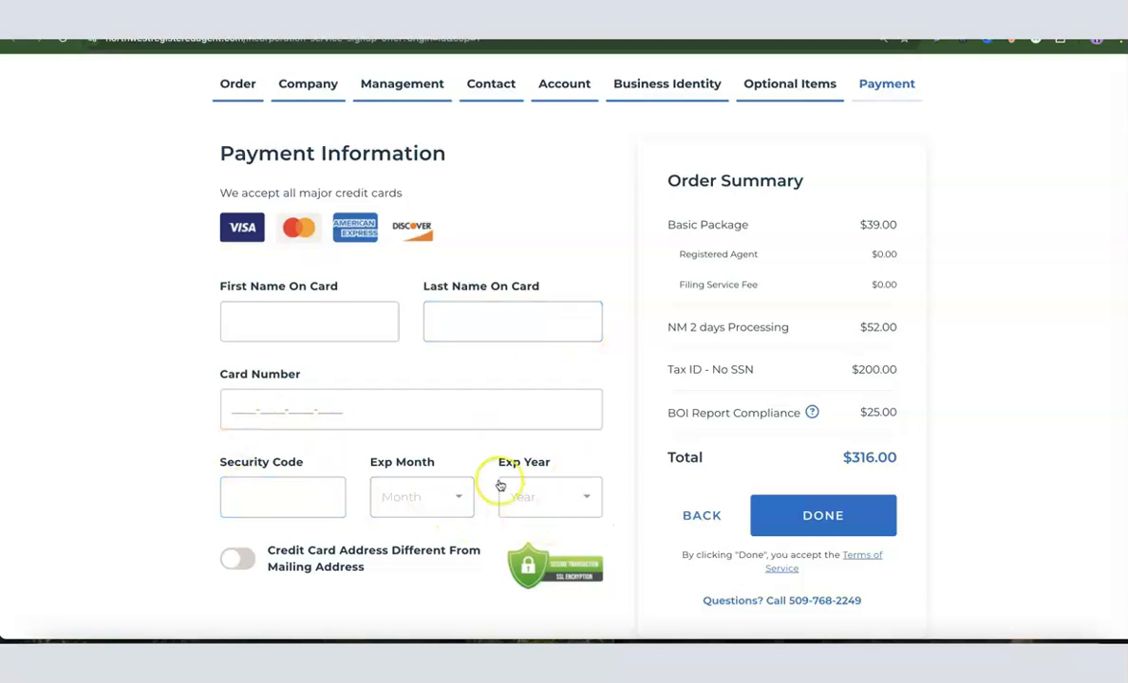
pyautogui.click(468, 421)
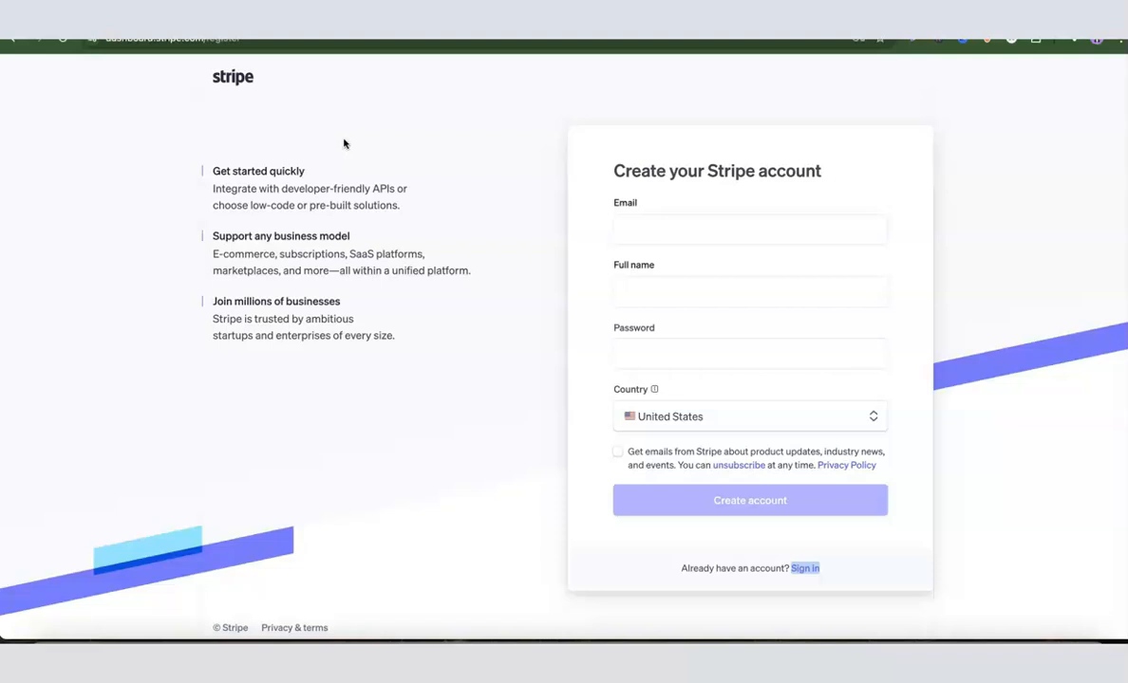
pyautogui.click(632, 226)
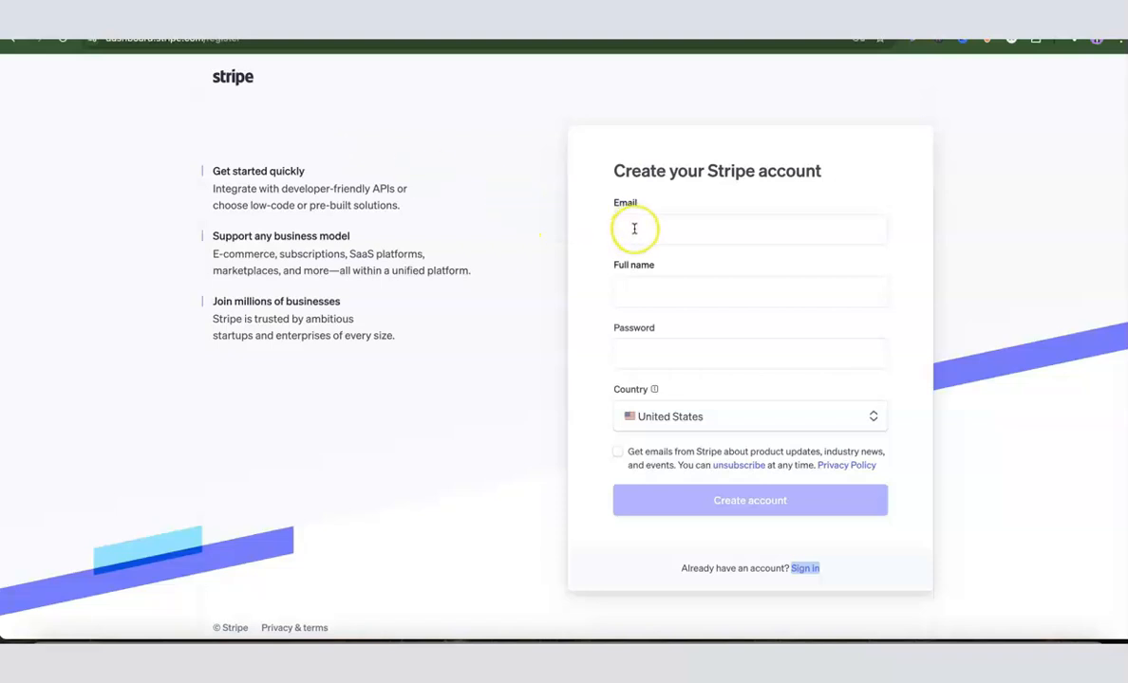
pyautogui.click(639, 287)
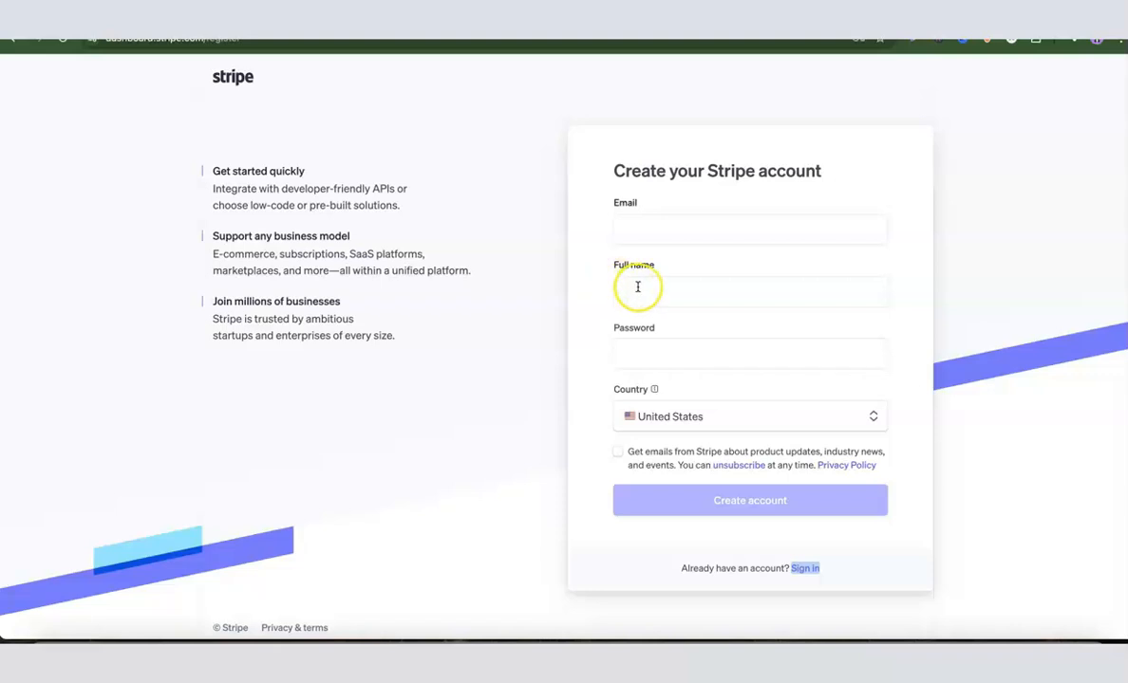
pyautogui.click(646, 353)
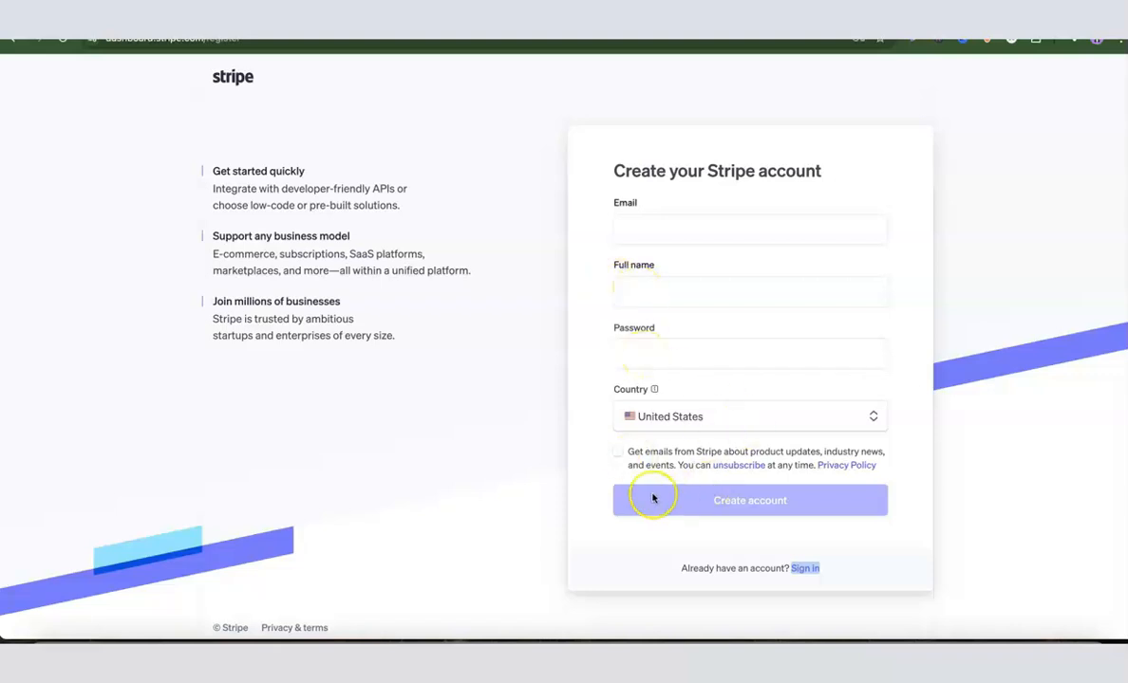
pyautogui.click(748, 509)
pyautogui.click(745, 505)
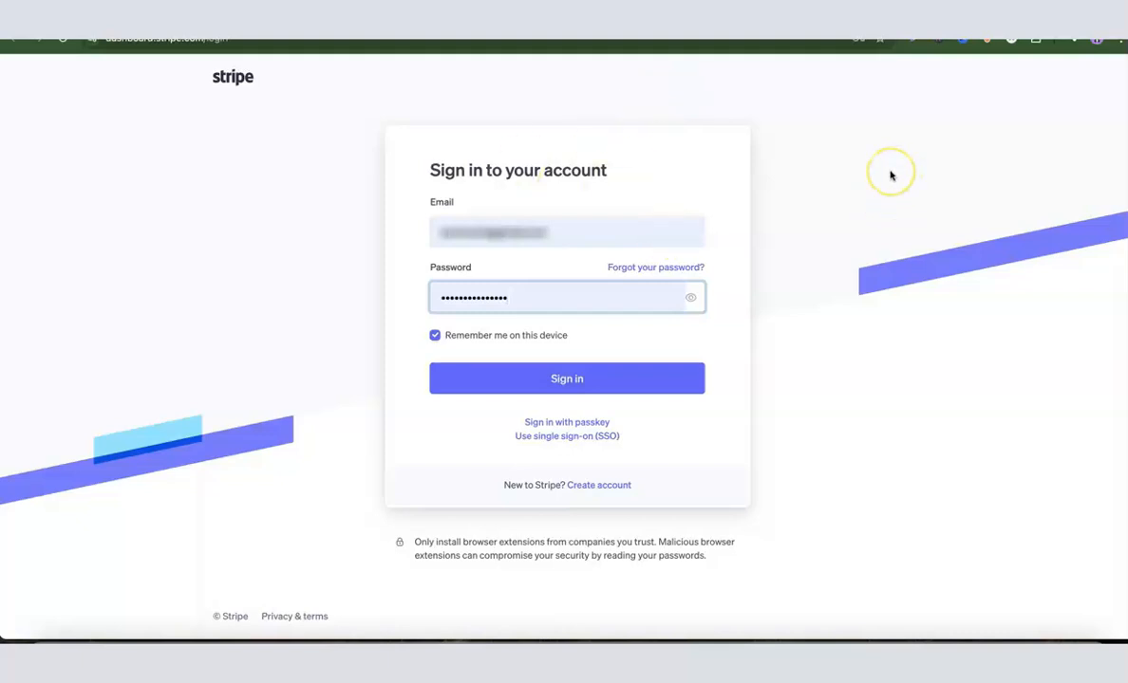
# Step: Sign in to the existing Stripe login and create a new account named Dropshipping Hustle with United States as the country of operation
pyautogui.click(566, 379)
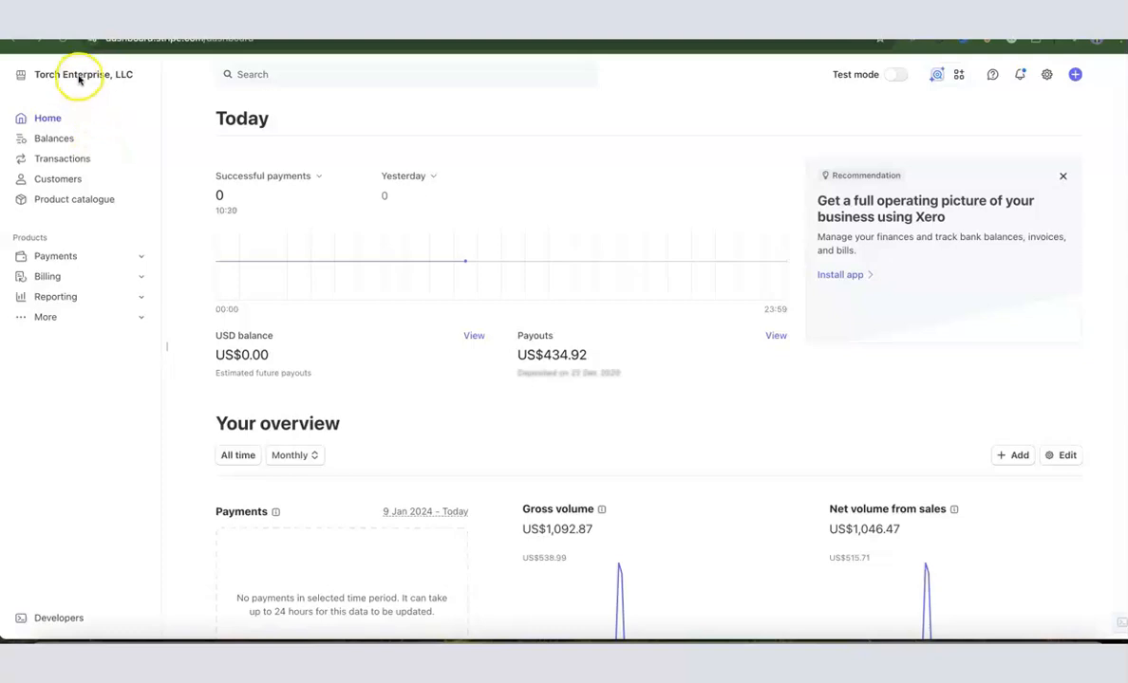
pyautogui.click(114, 75)
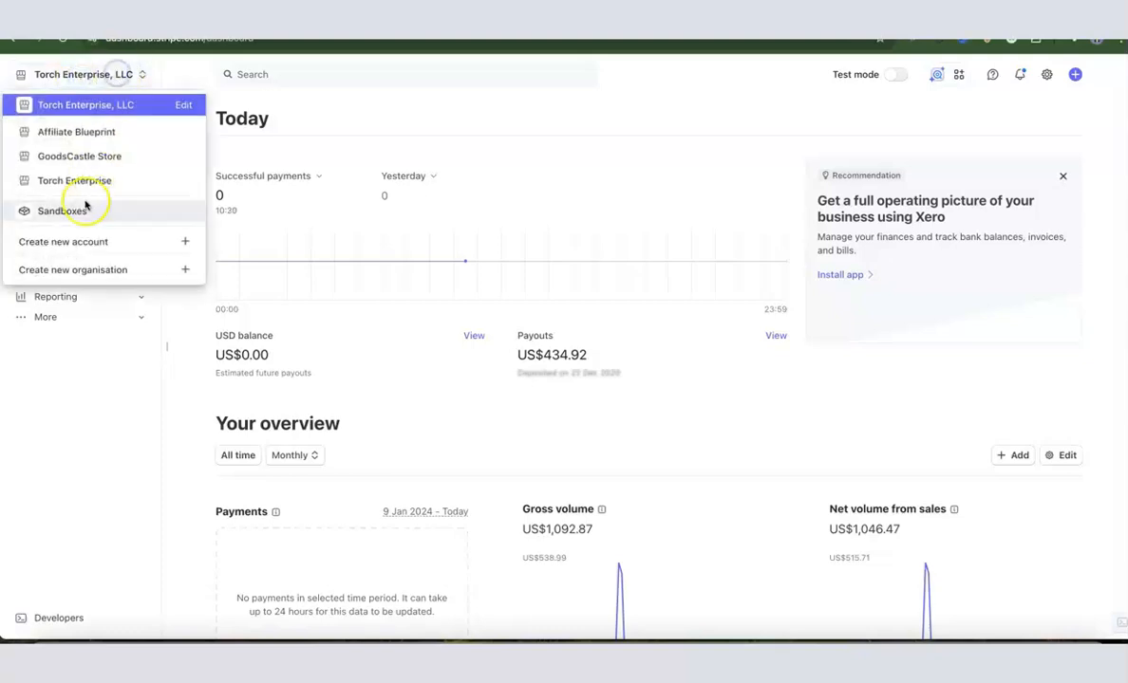
pyautogui.click(59, 245)
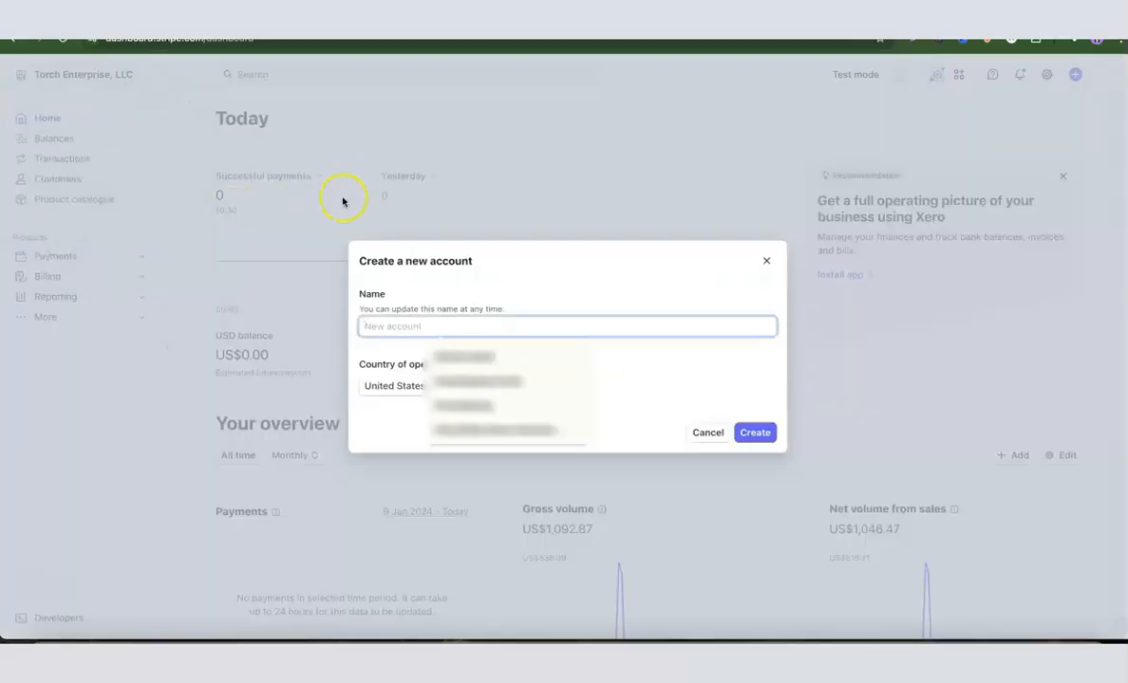
pyautogui.click(581, 309)
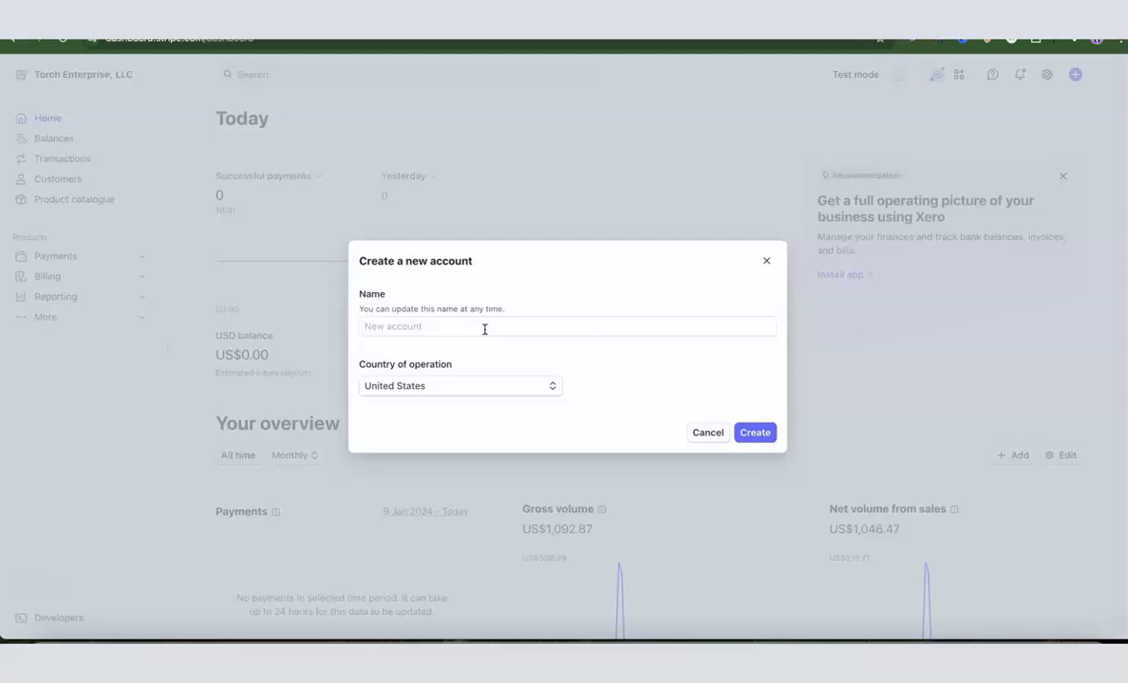
pyautogui.click(484, 330)
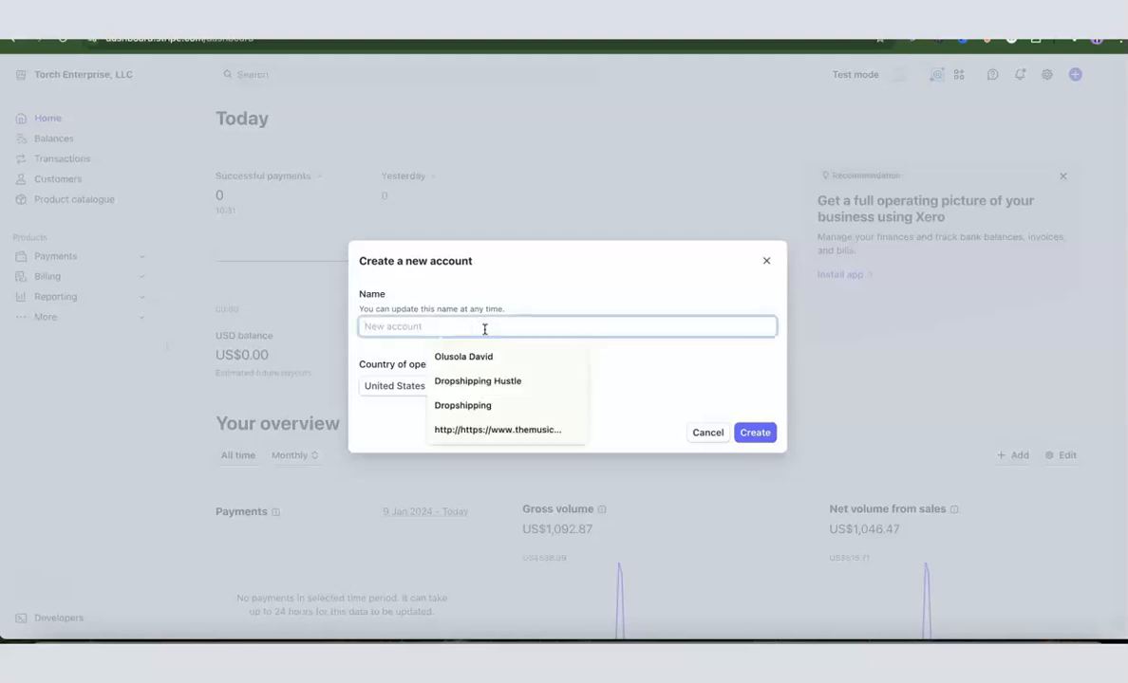
pyautogui.click(481, 382)
pyautogui.click(693, 359)
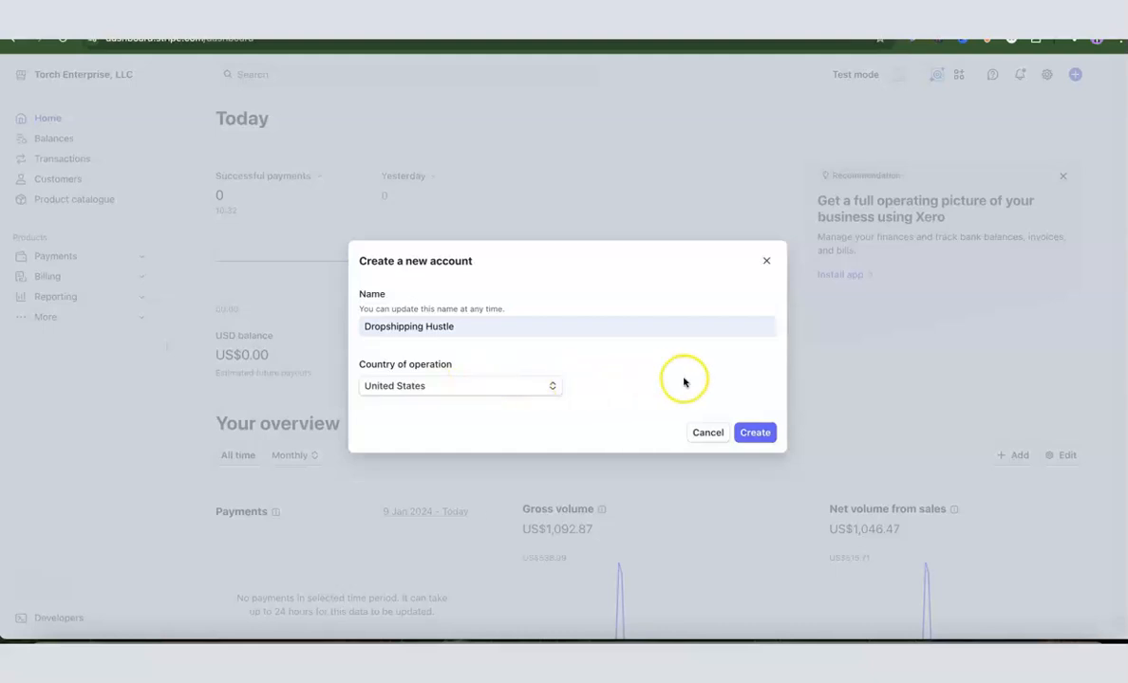
pyautogui.click(751, 435)
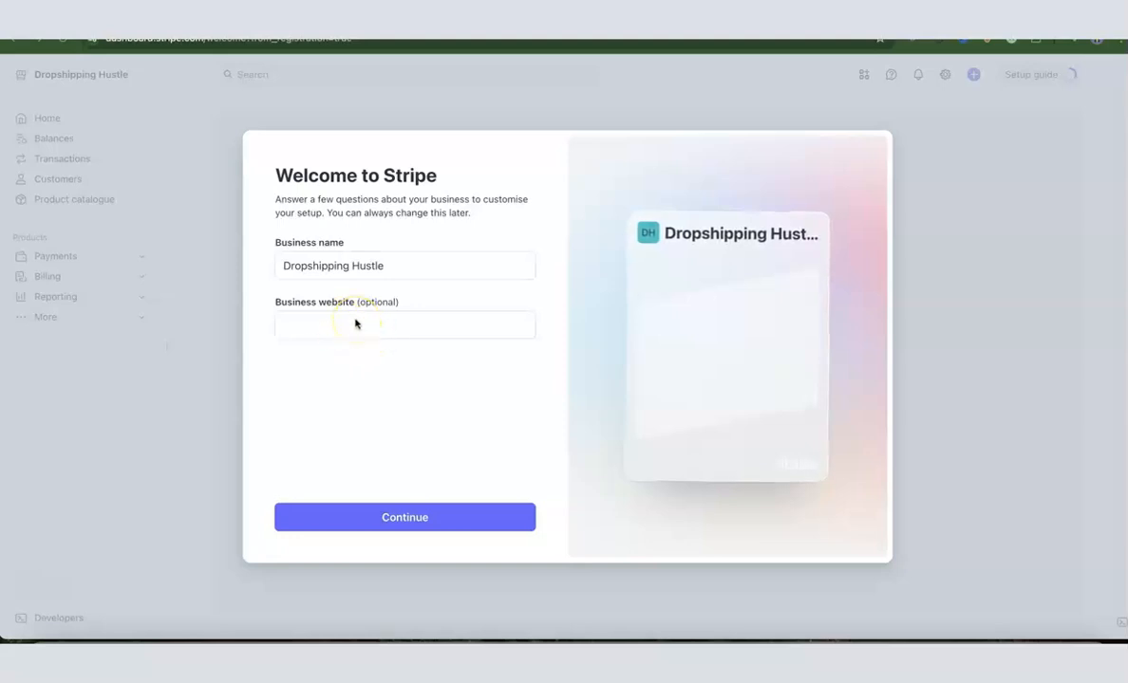
# Step: Leave the business website blank, choose One-off payments as the way to start, and go to the dashboard
pyautogui.click(407, 518)
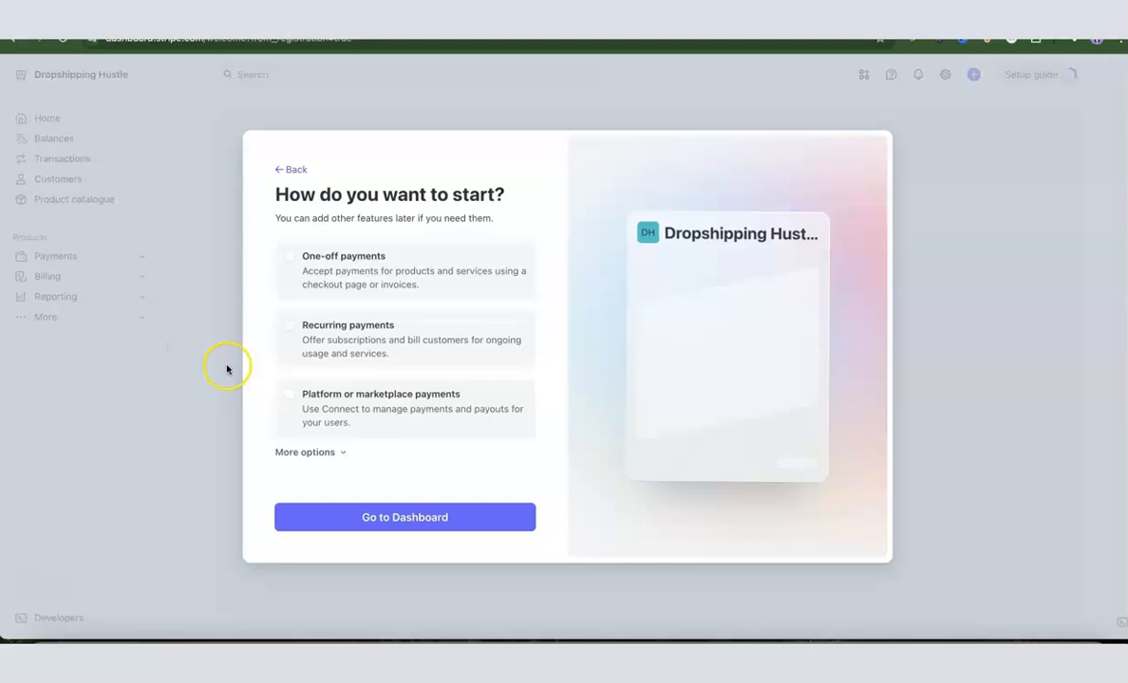
pyautogui.click(287, 257)
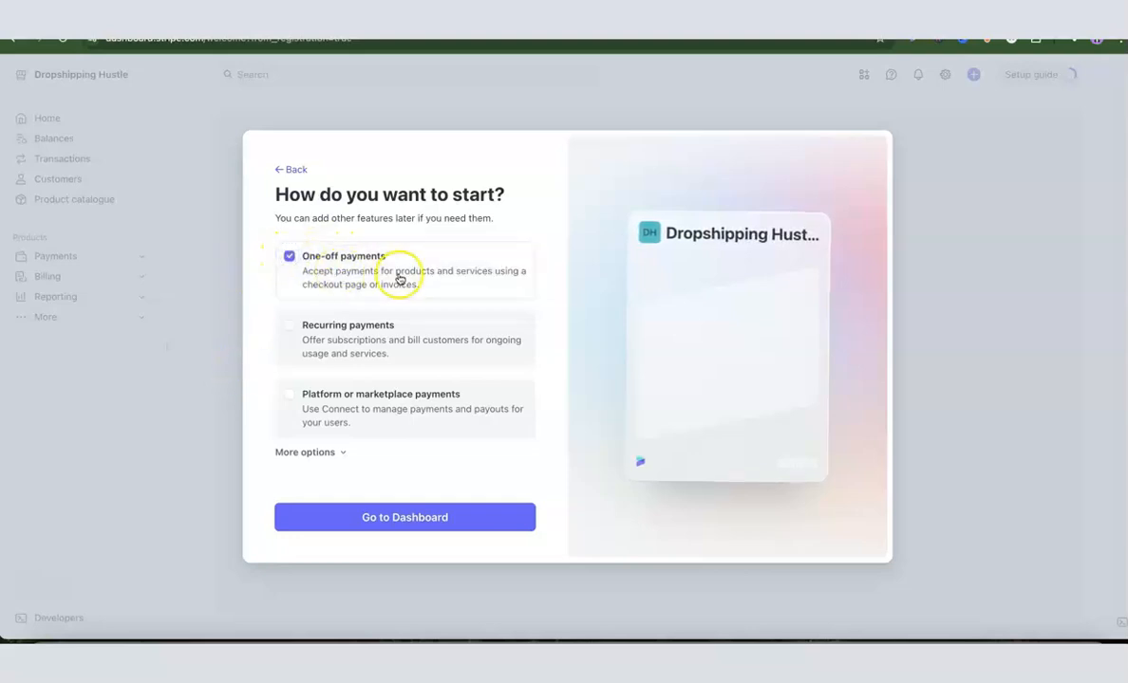
pyautogui.click(400, 518)
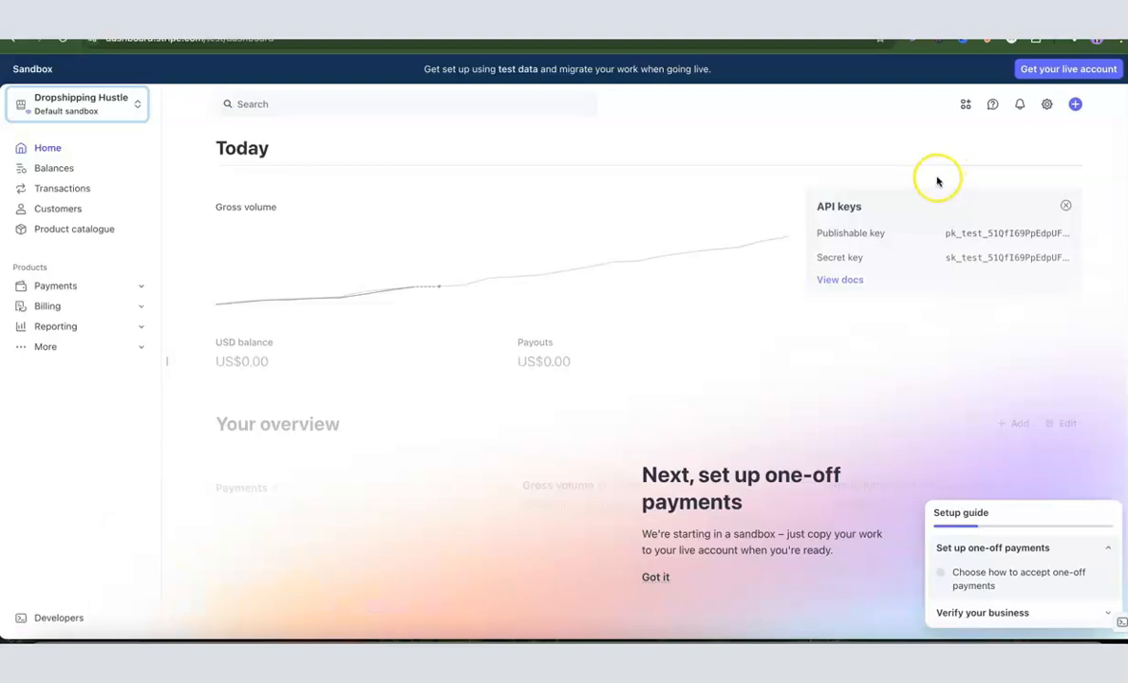
# Step: Start the live account activation, set the business type to Company and the structure to Single-member LLC, and continue to the business details
pyautogui.click(1060, 76)
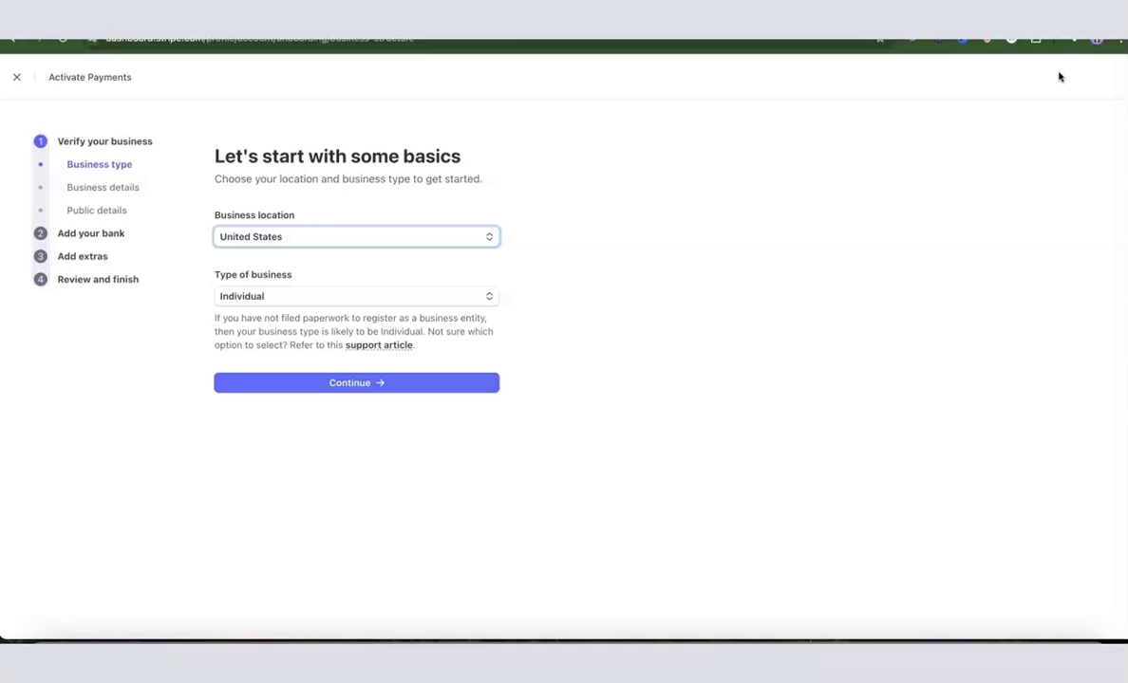
pyautogui.click(267, 583)
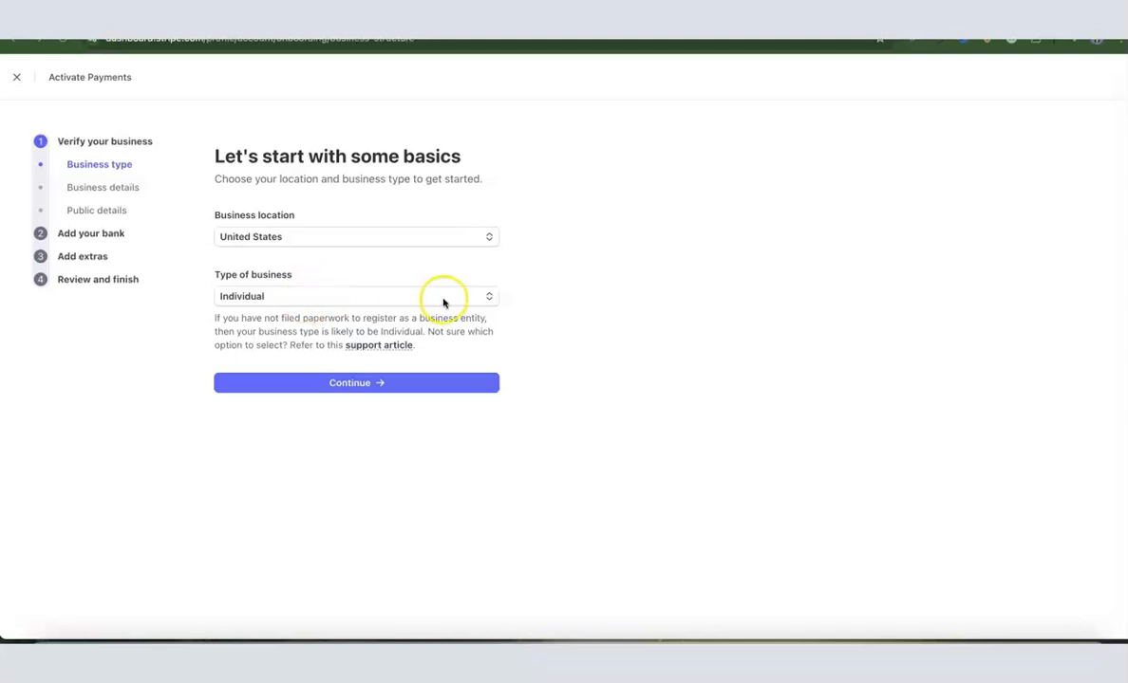
pyautogui.click(486, 298)
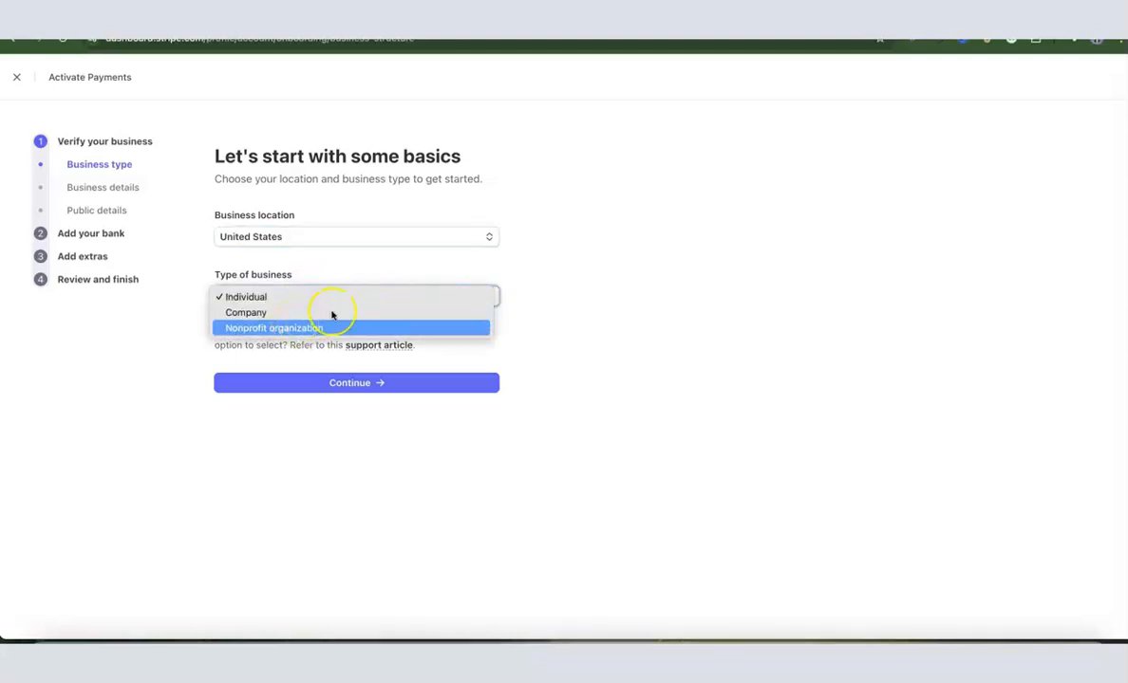
pyautogui.click(251, 313)
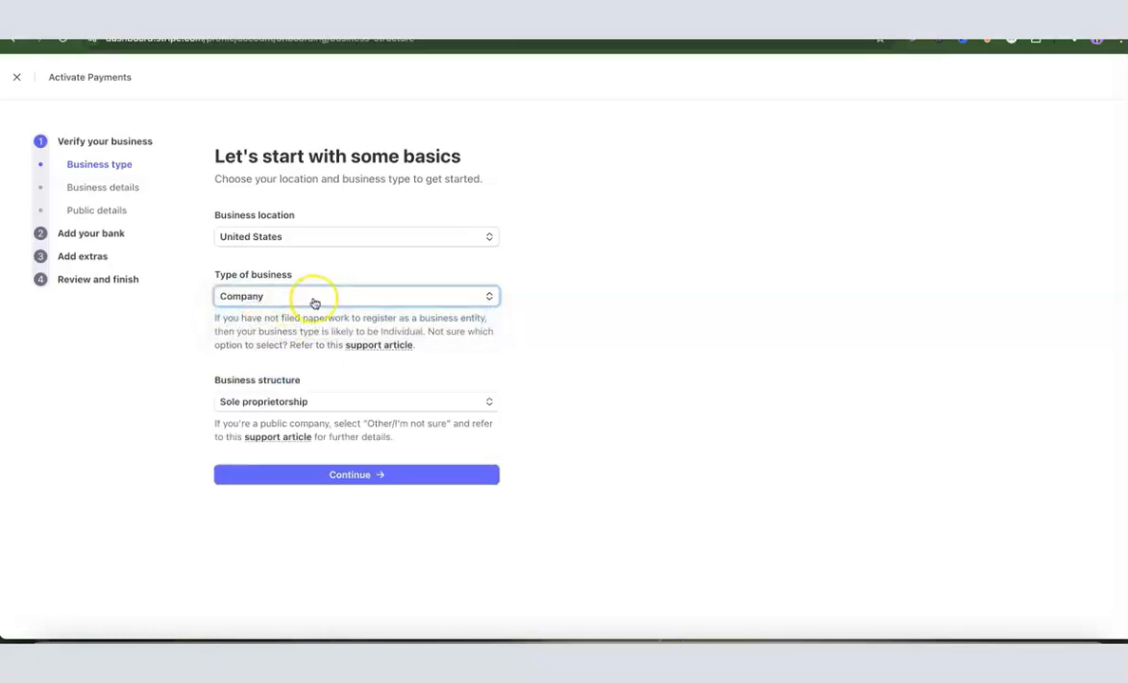
pyautogui.click(436, 404)
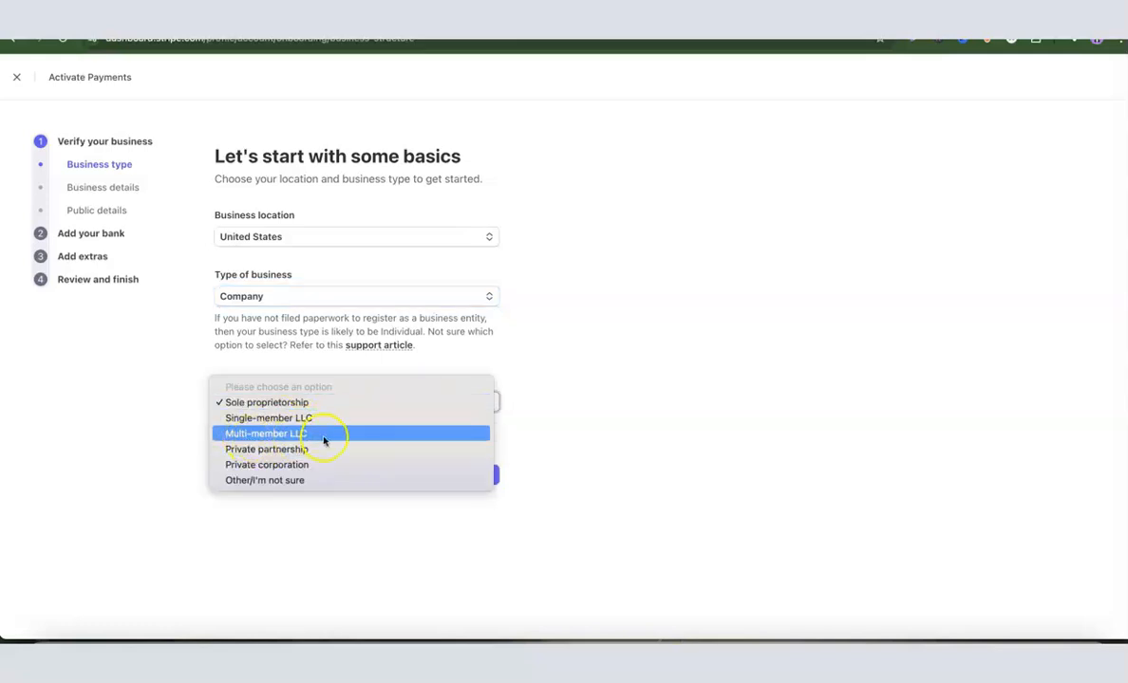
pyautogui.click(274, 418)
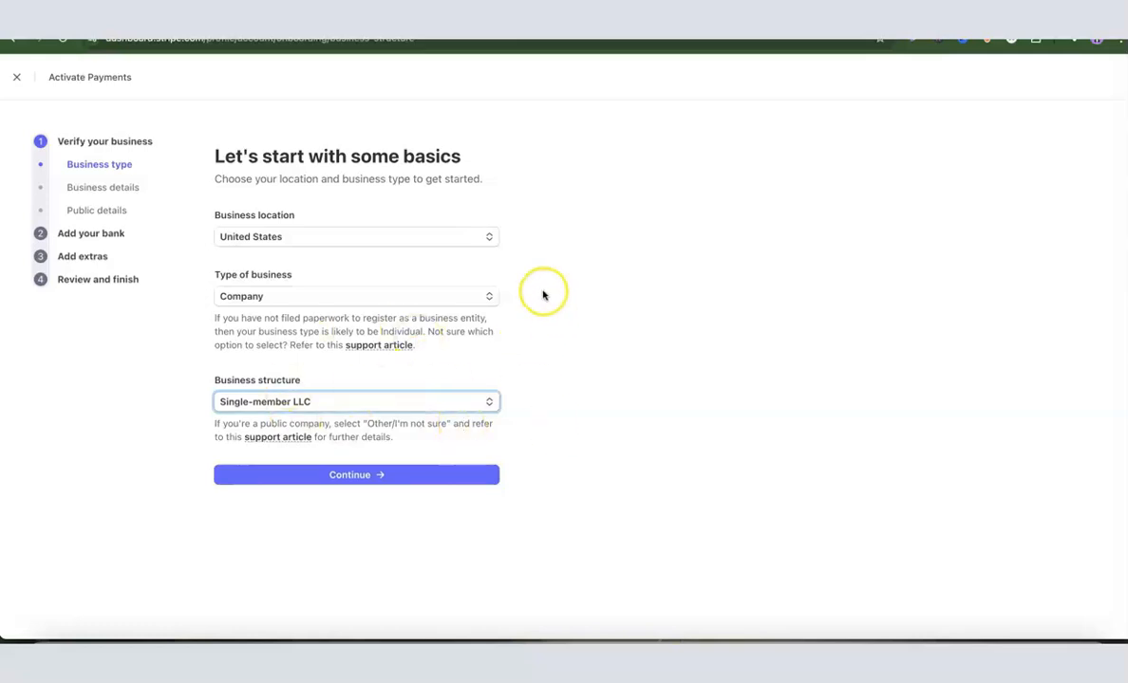
pyautogui.click(359, 475)
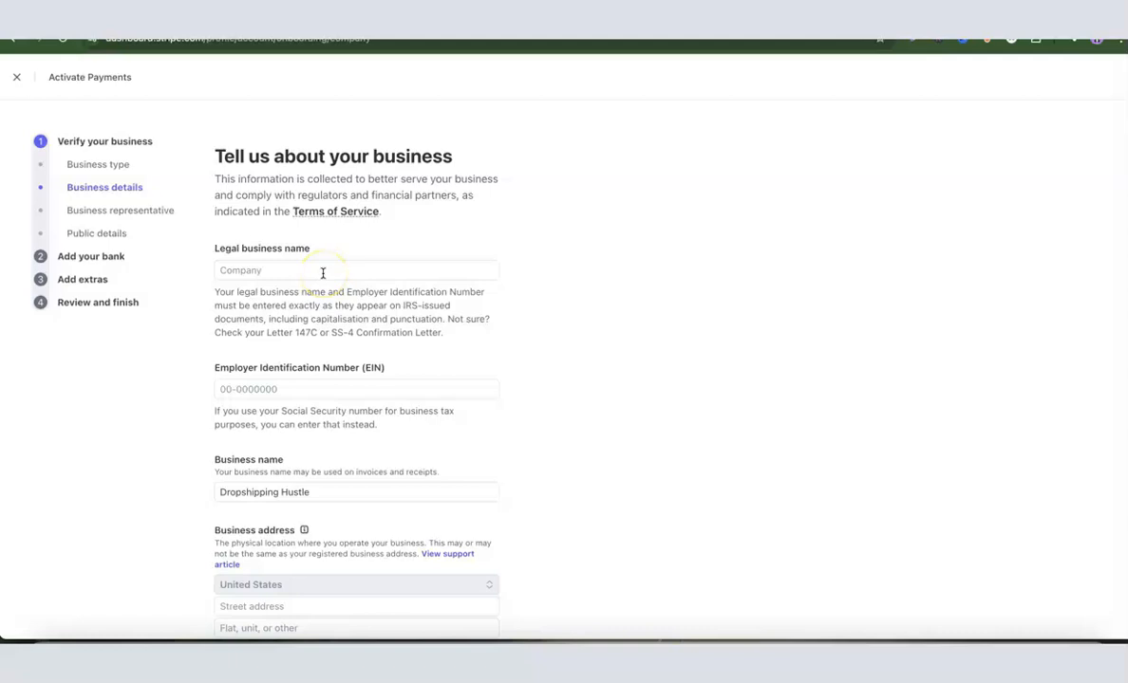
# Step: Enter Dropshipping Hustle LLC as the legal business name
pyautogui.click(336, 272)
pyautogui.write('Dropshi')
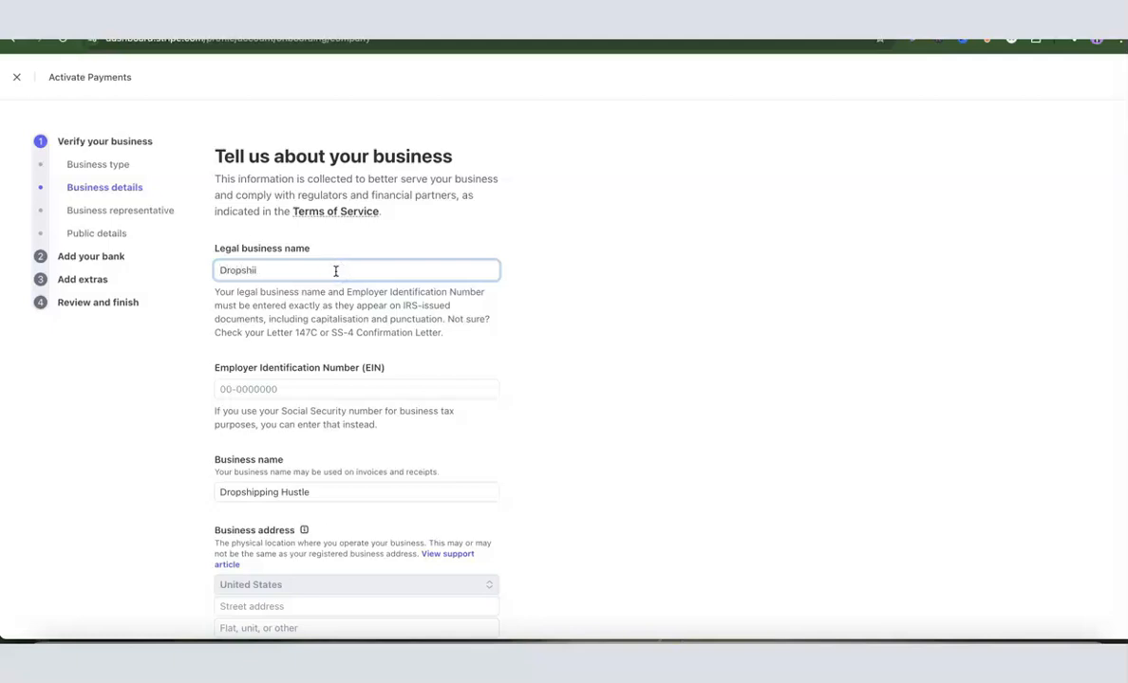
pyautogui.click(562, 269)
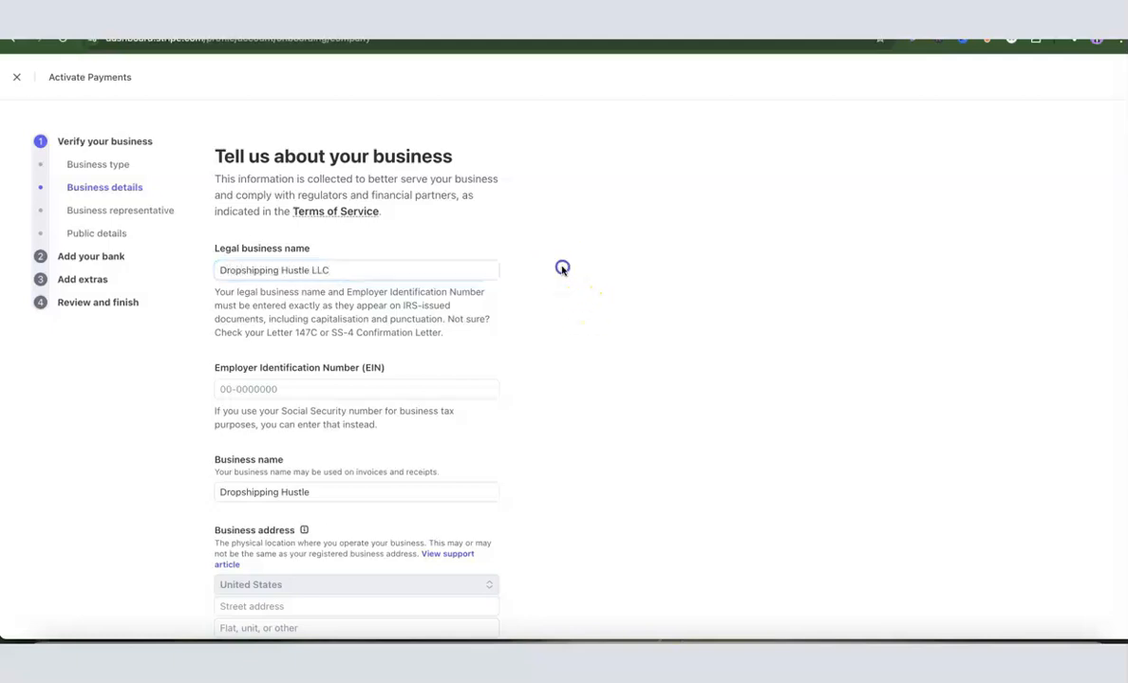
# Step: Look through the EIN, business name and business address fields and search the industry list for "ecommerce"
pyautogui.scroll(-1, 292, 311)
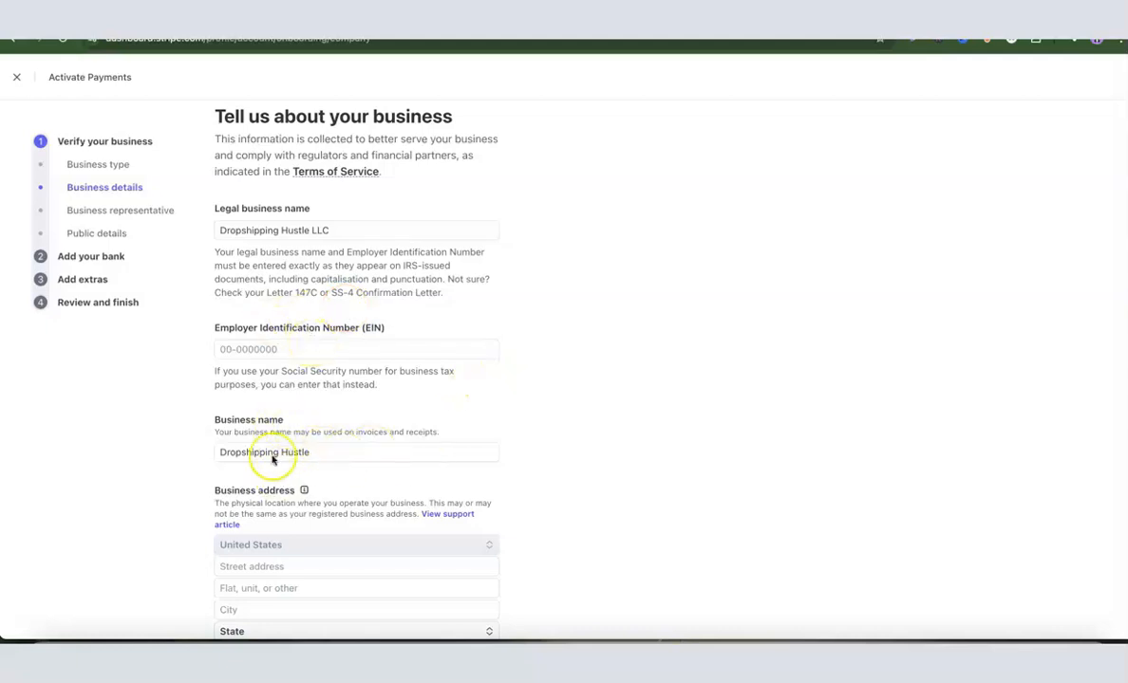
pyautogui.scroll(-3, 481, 410)
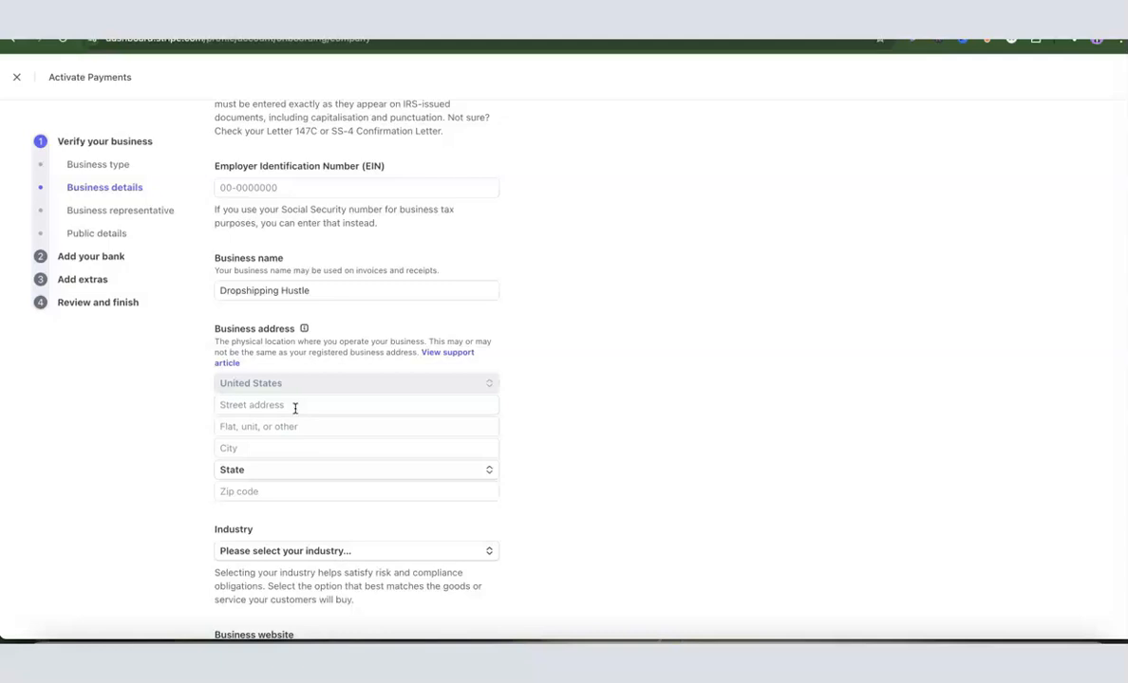
pyautogui.scroll(-1, 295, 408)
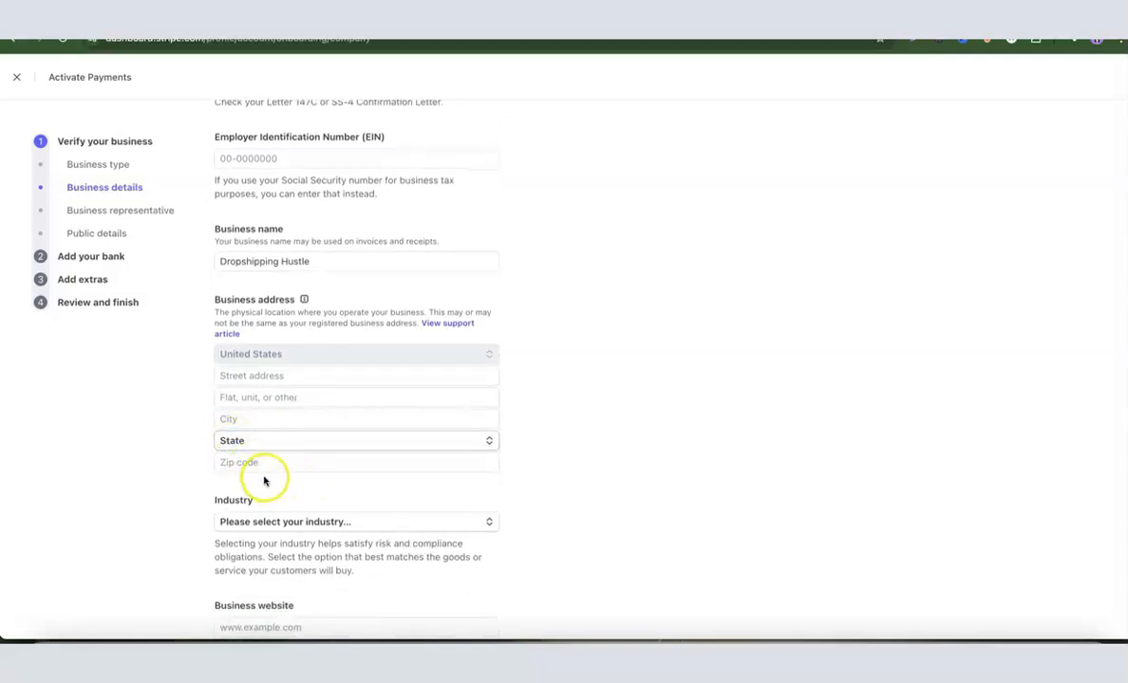
pyautogui.scroll(-3, 543, 430)
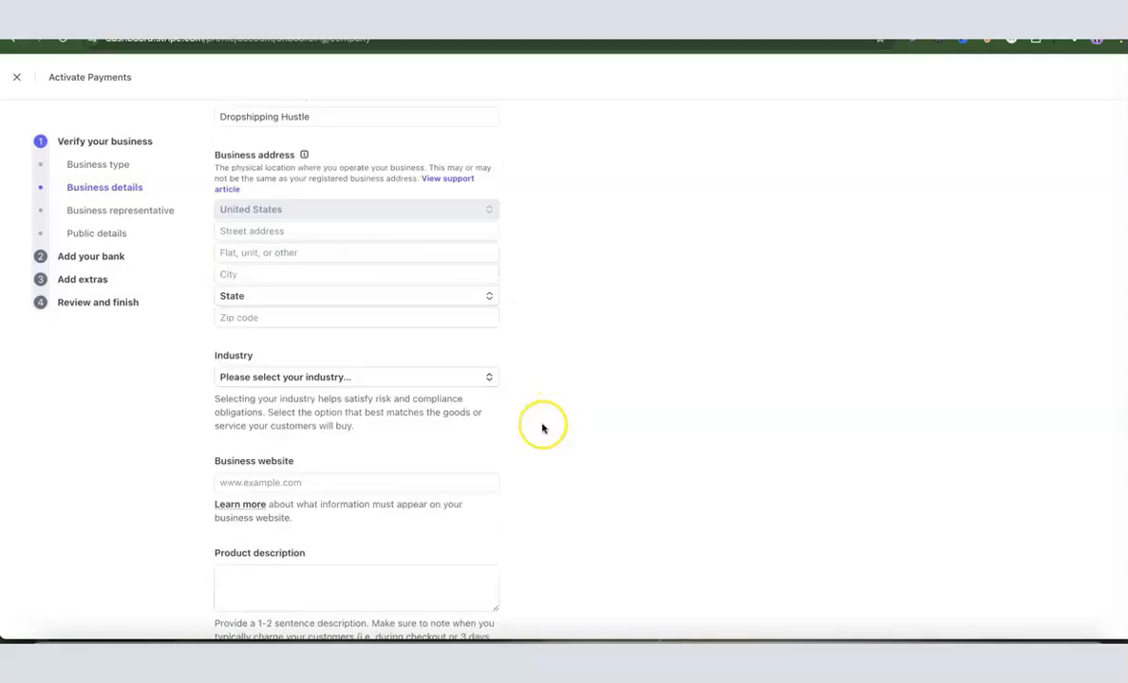
pyautogui.click(322, 380)
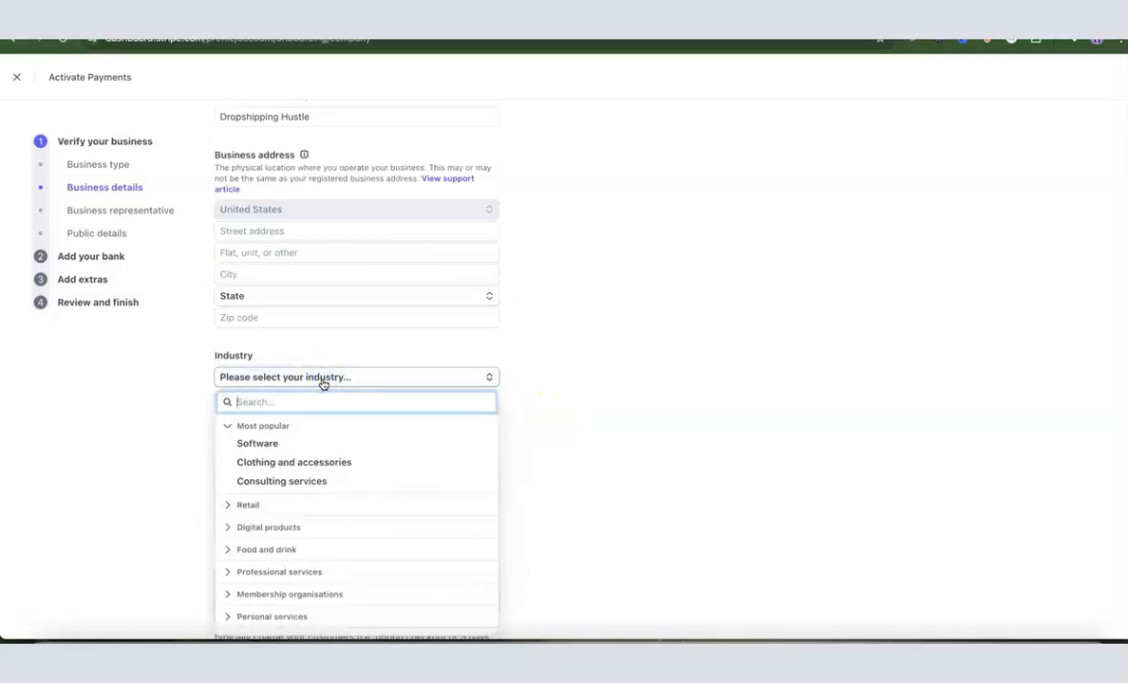
pyautogui.write('e')
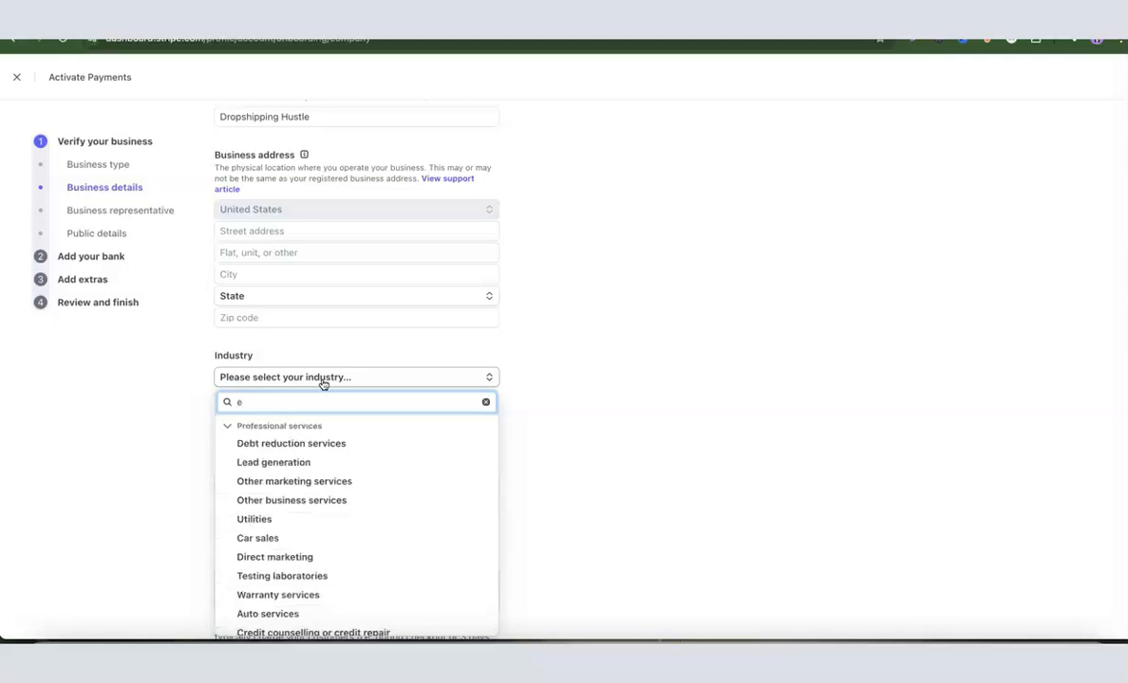
pyautogui.write('comme')
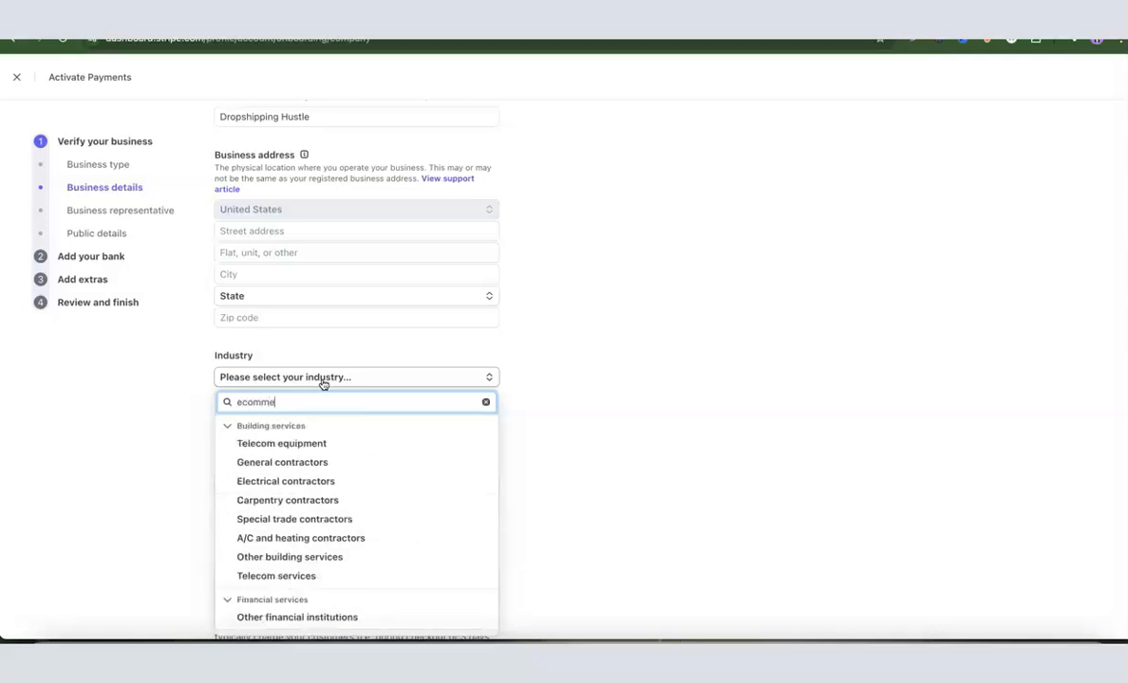
pyautogui.write('rce')
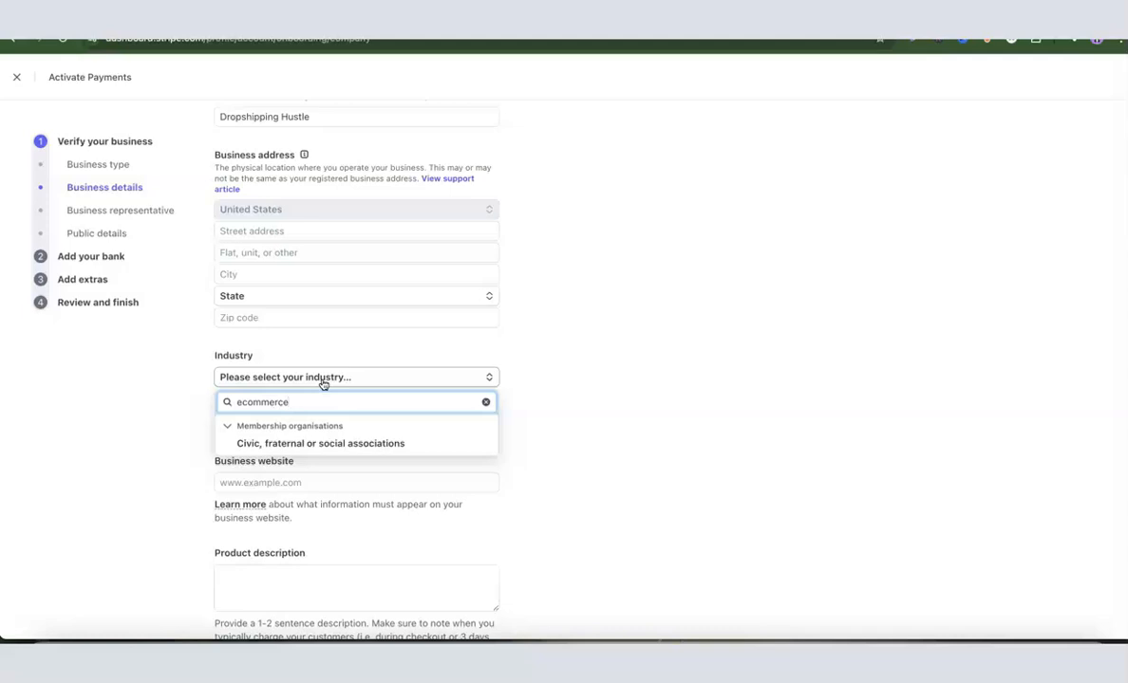
# Step: Replace the industry search with "reta" to look through the retail options, clear it, and close the list without choosing an industry
pyautogui.press('BackSpace')
pyautogui.press('BackSpace')
pyautogui.press('BackSpace')
pyautogui.press('BackSpace')
pyautogui.press('BackSpace')
pyautogui.press('BackSpace')
pyautogui.press('BackSpace')
pyautogui.press('BackSpace')
pyautogui.press('BackSpace')
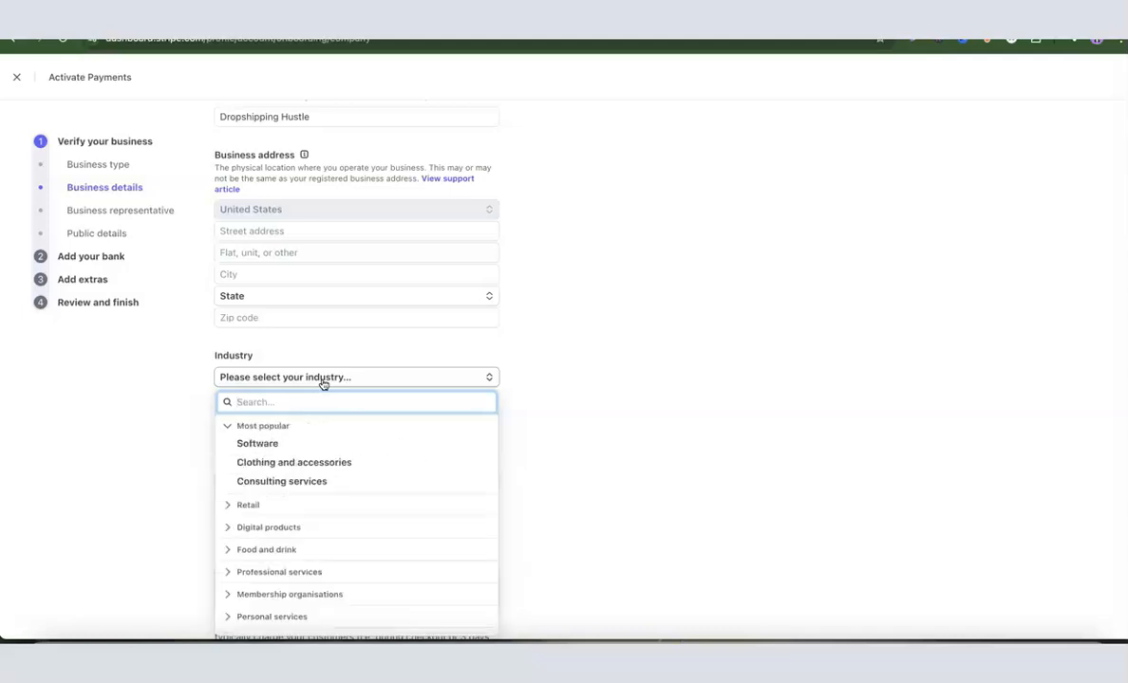
pyautogui.write('reta')
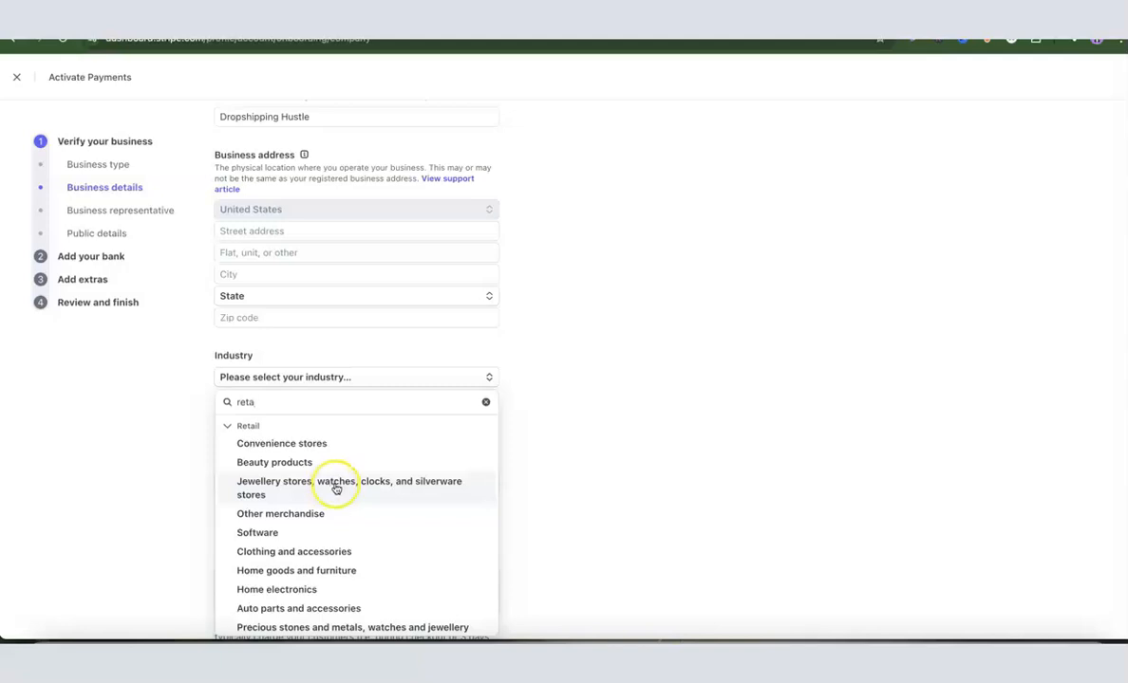
pyautogui.doubleClick(324, 402)
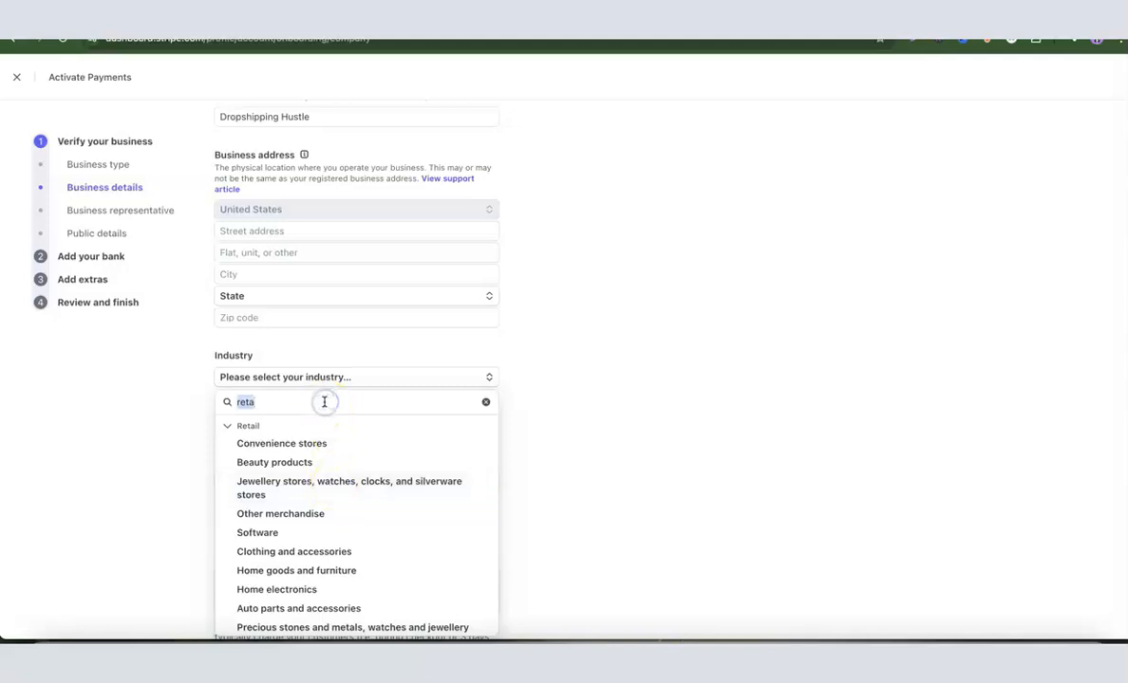
pyautogui.press('BackSpace')
pyautogui.click(544, 400)
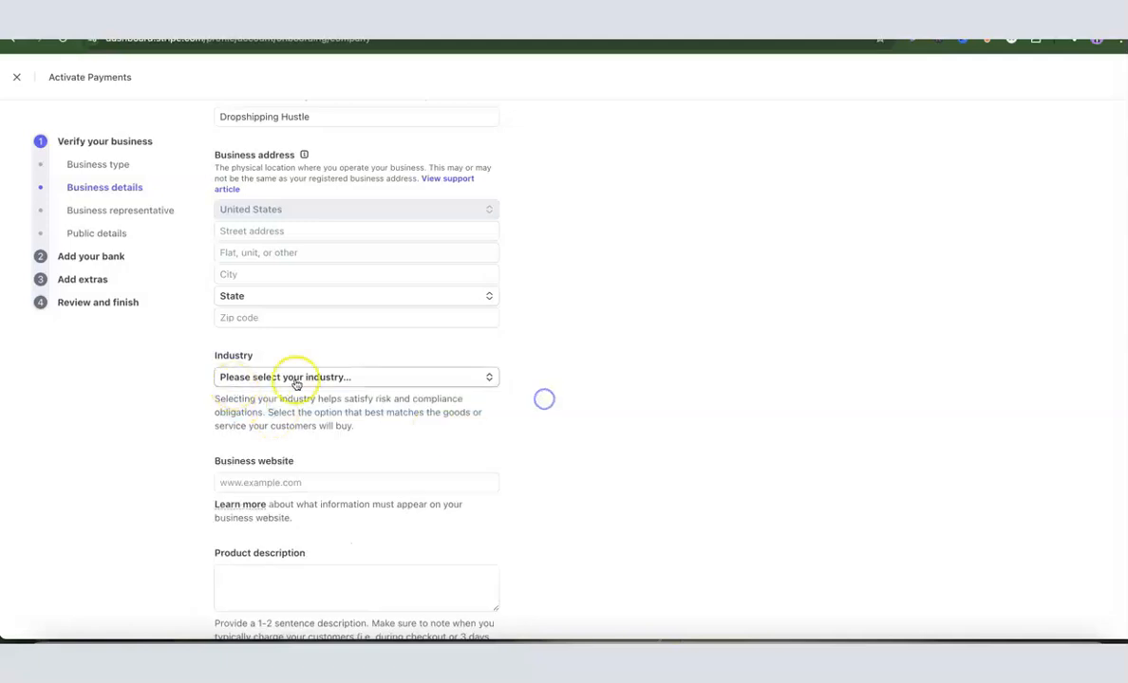
# Step: Look over the industry, website and product description fields and continue to the business representative details
pyautogui.scroll(-2, 328, 382)
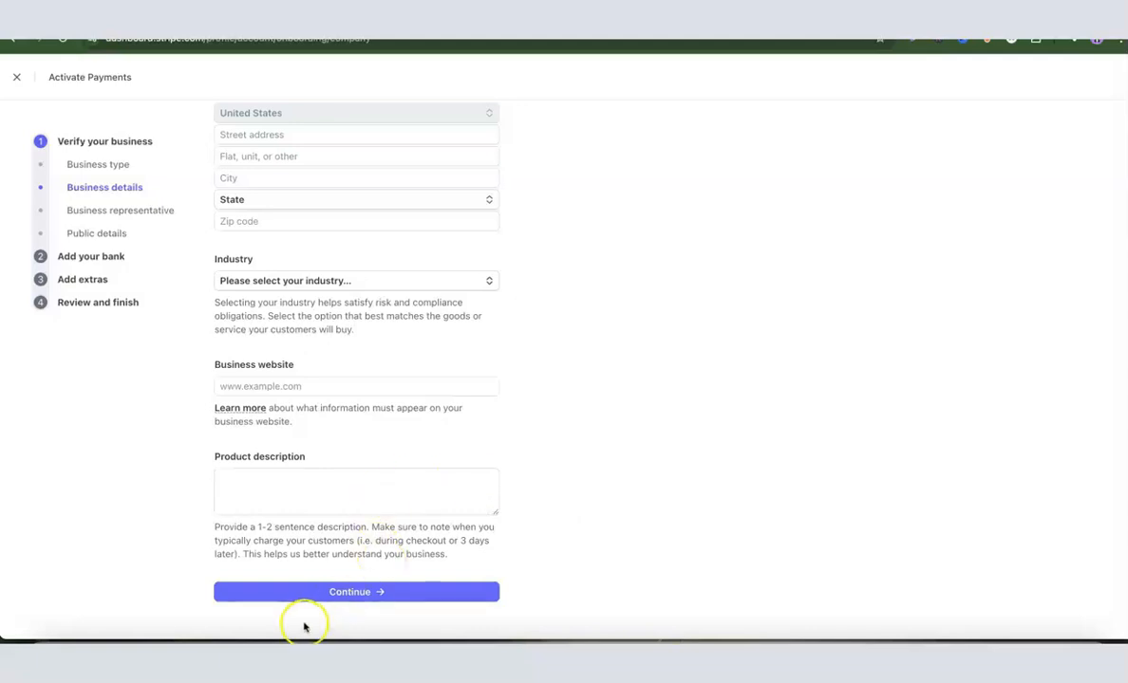
pyautogui.scroll(5, 437, 510)
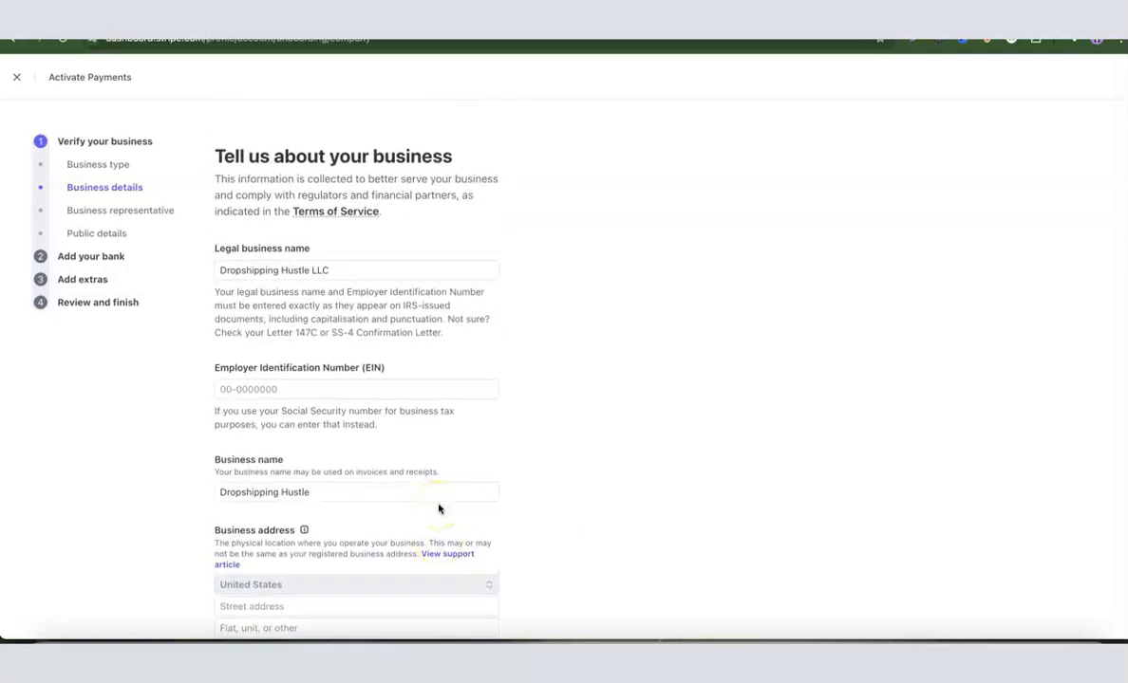
pyautogui.scroll(-5, 433, 467)
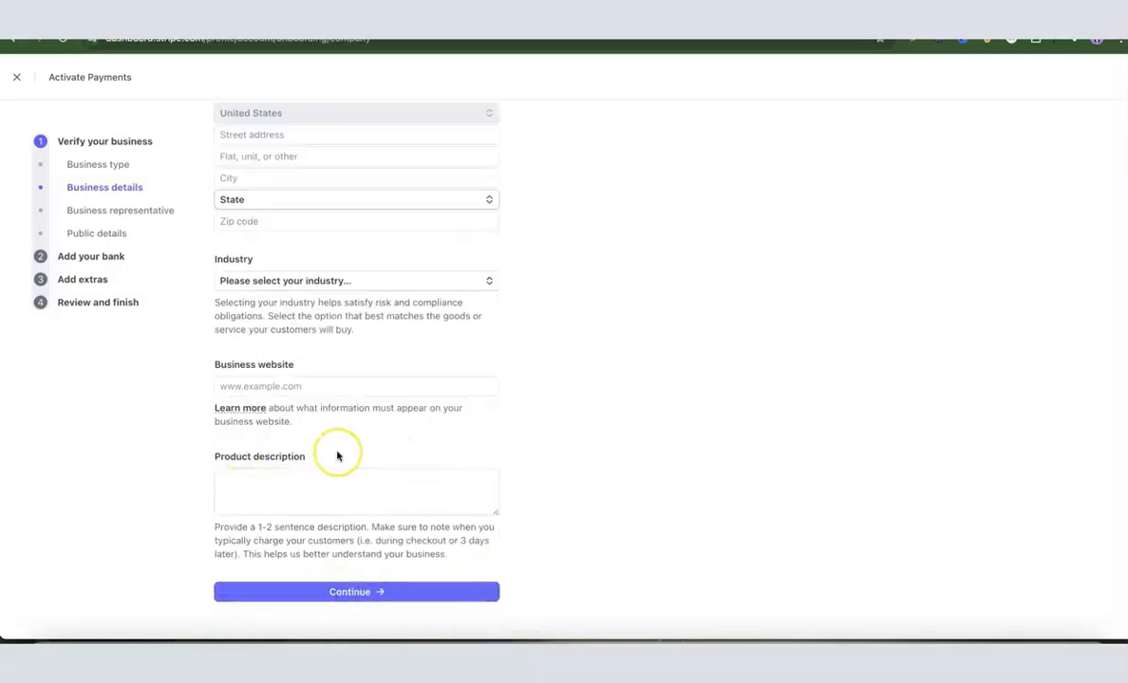
pyautogui.click(380, 592)
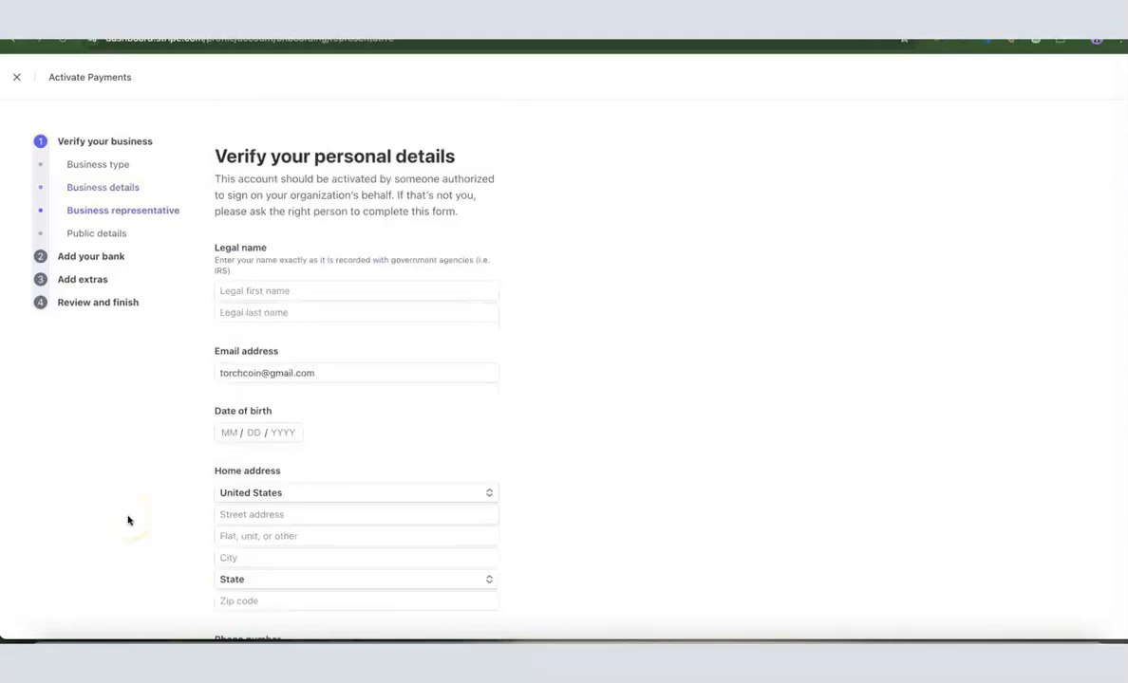
# Step: Examine the legal name, email, date of birth and home address fields, keeping United States as the home country
pyautogui.click(284, 295)
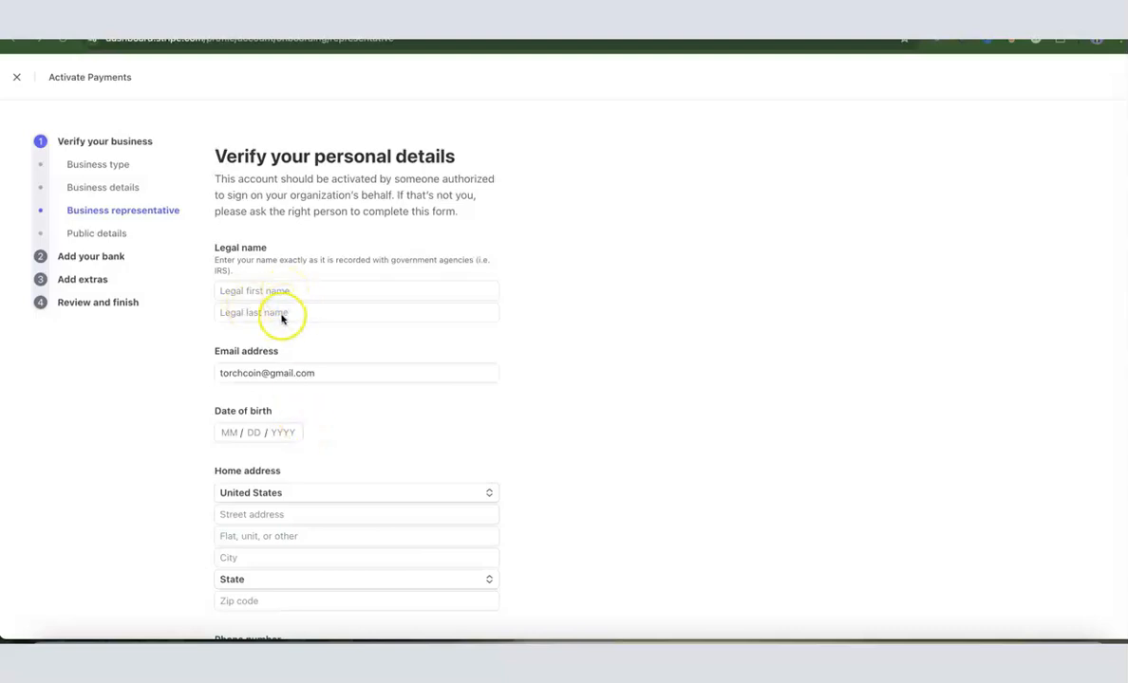
pyautogui.click(340, 384)
pyautogui.scroll(-1, 340, 384)
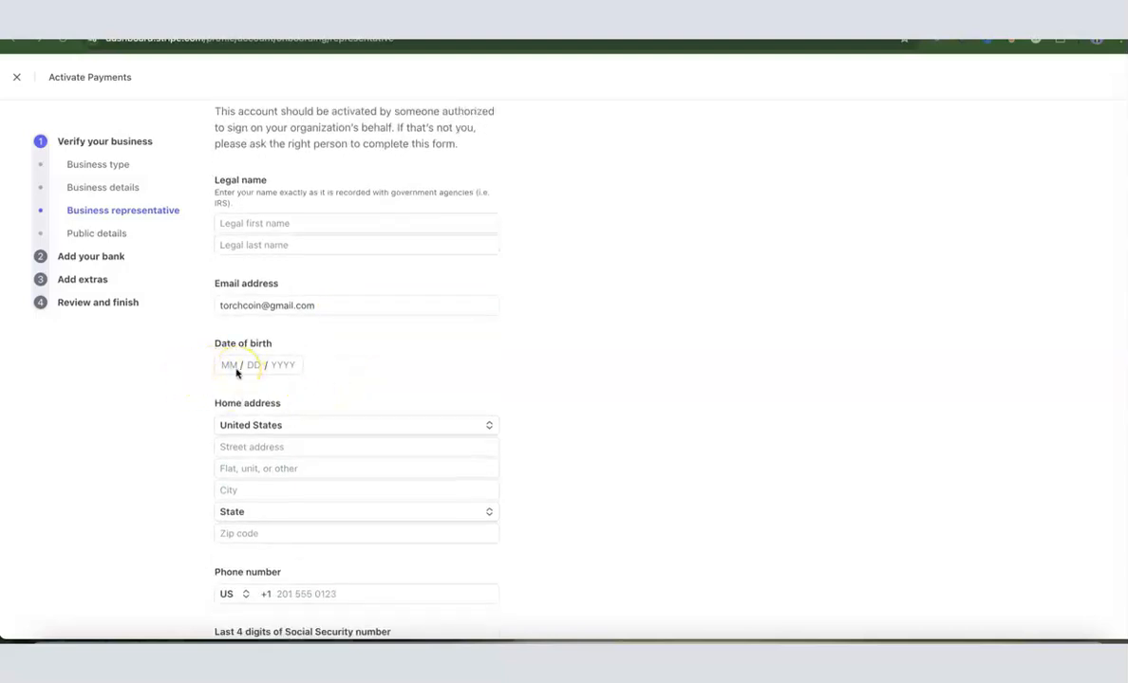
pyautogui.scroll(-1, 236, 373)
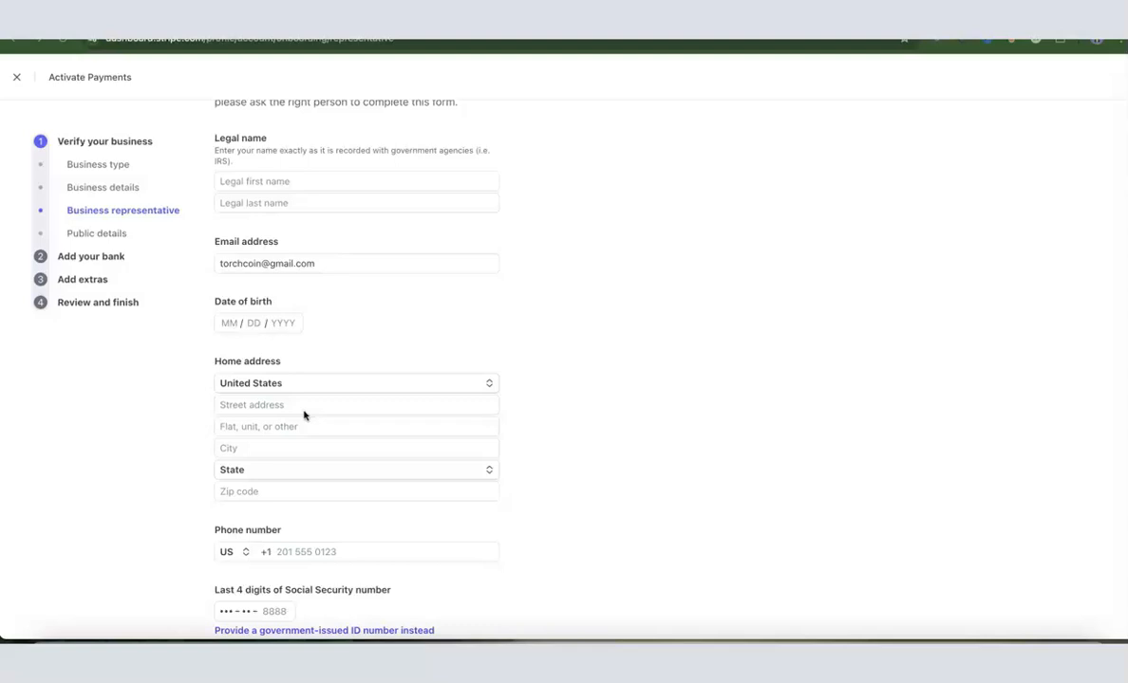
pyautogui.click(490, 385)
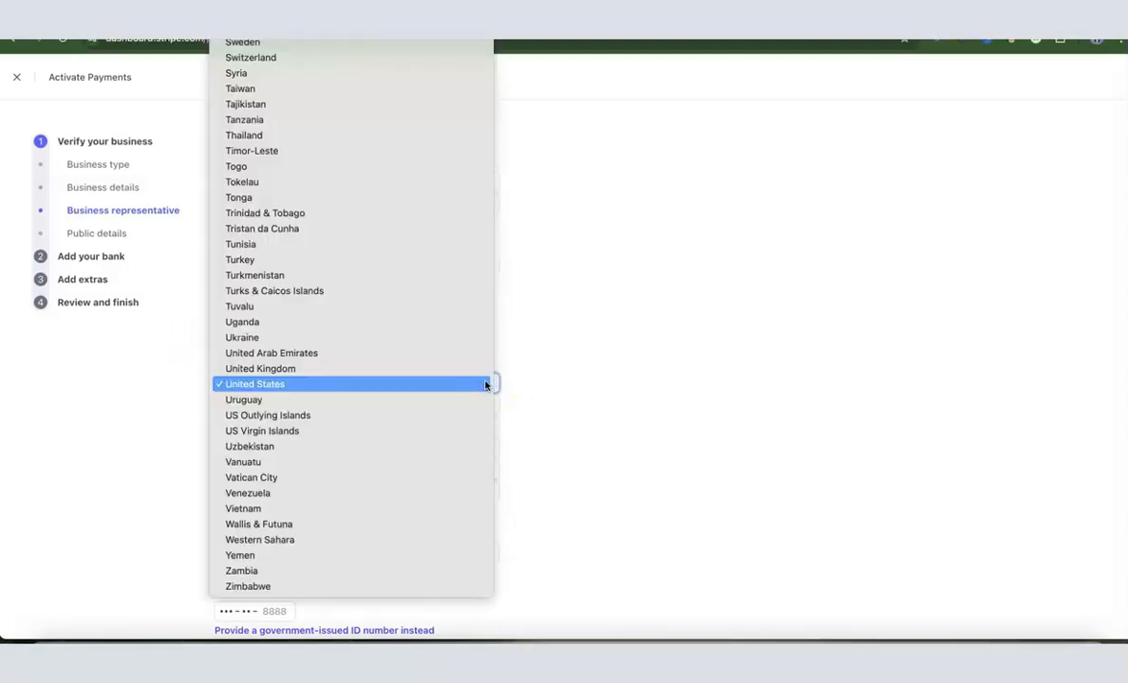
pyautogui.click(524, 384)
pyautogui.scroll(-1, 524, 384)
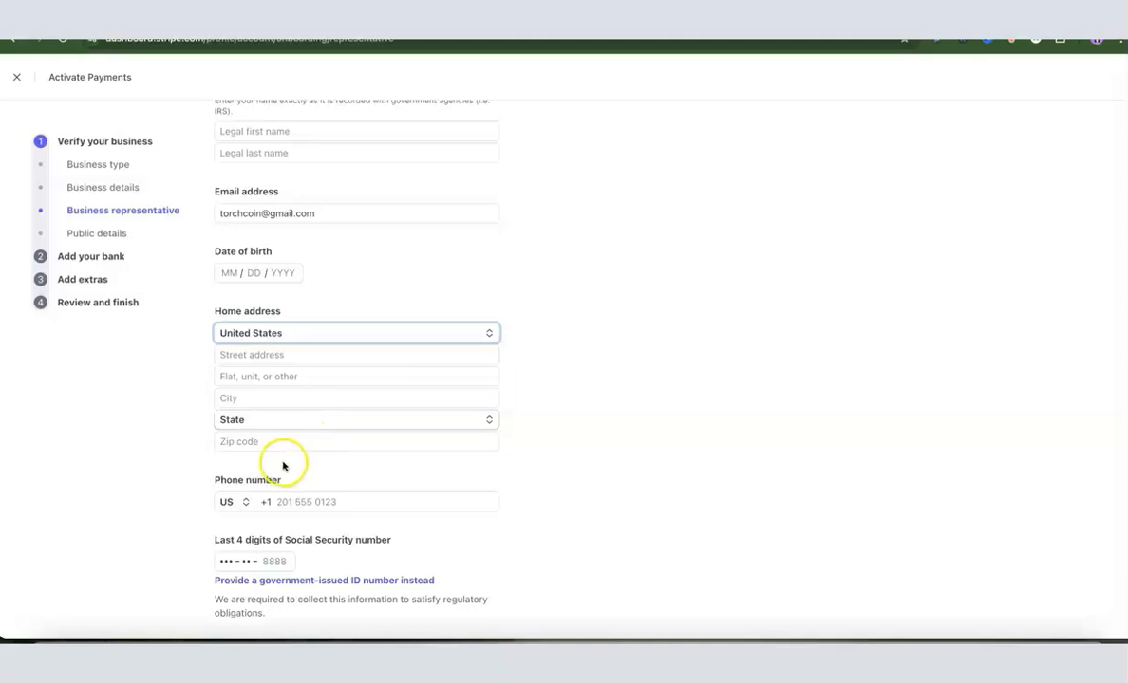
# Step: Keep US as the phone number's country and examine the Social Security number options
pyautogui.scroll(-1, 651, 380)
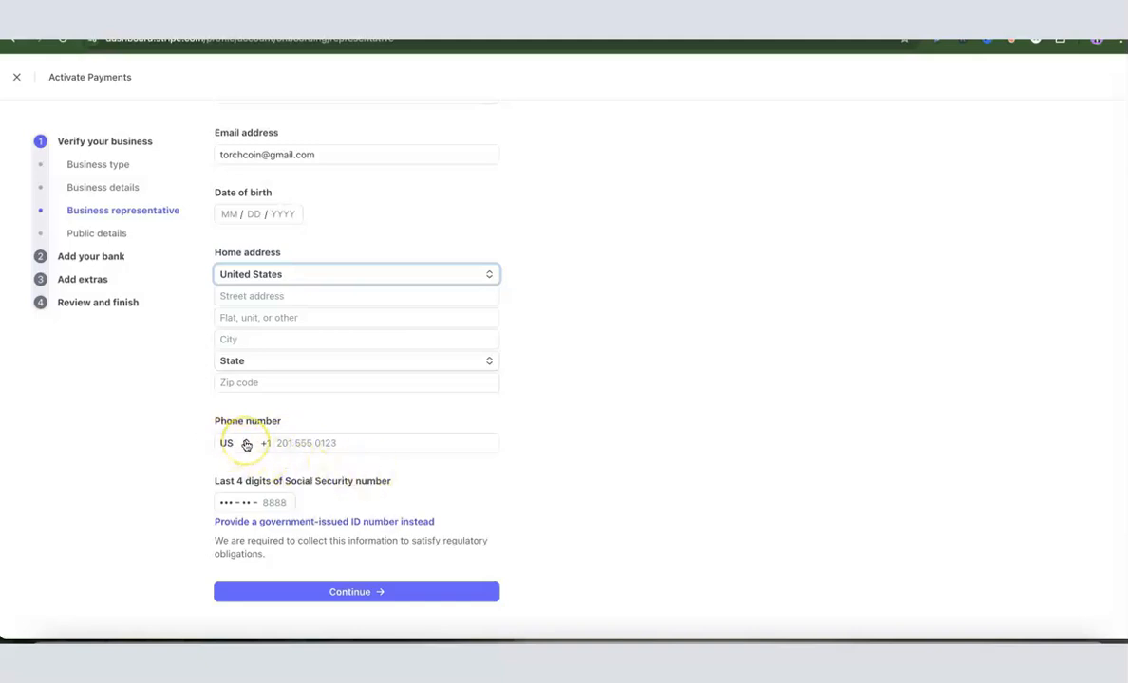
pyautogui.click(243, 444)
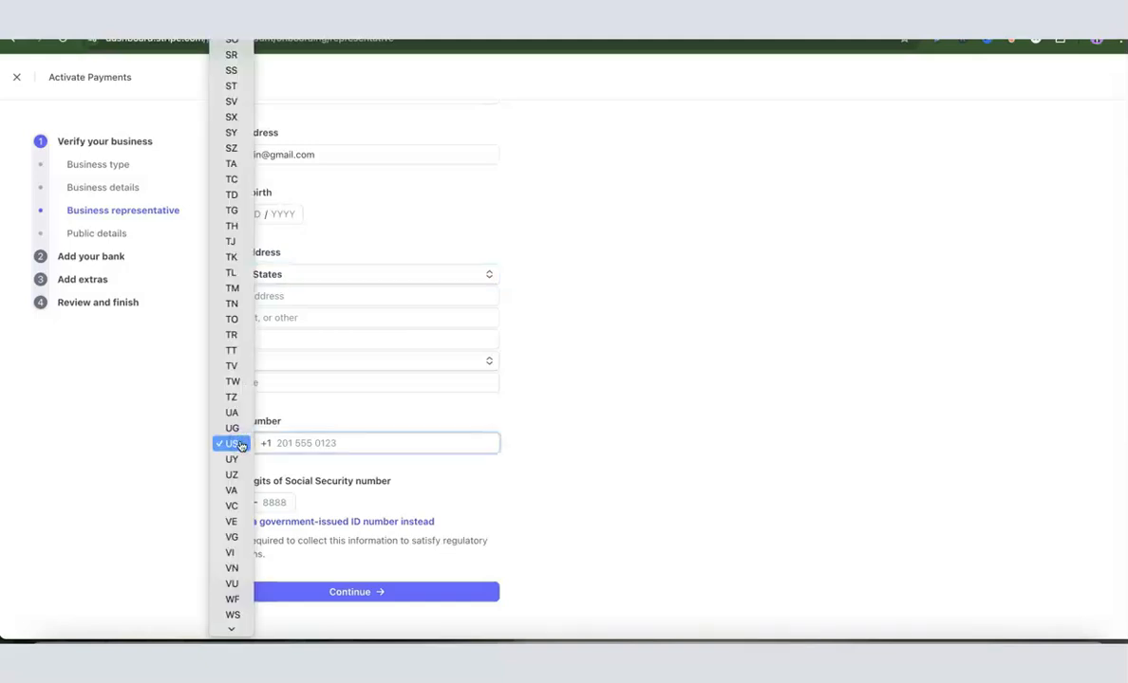
pyautogui.click(240, 445)
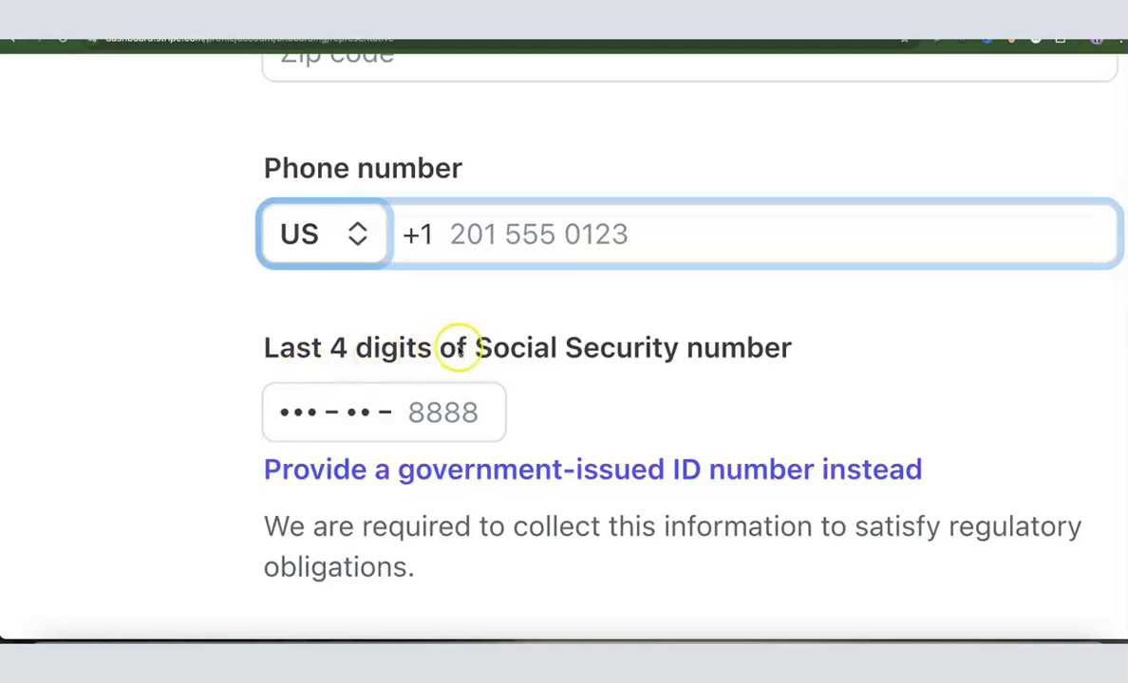
pyautogui.hscroll(1, 762, 324)
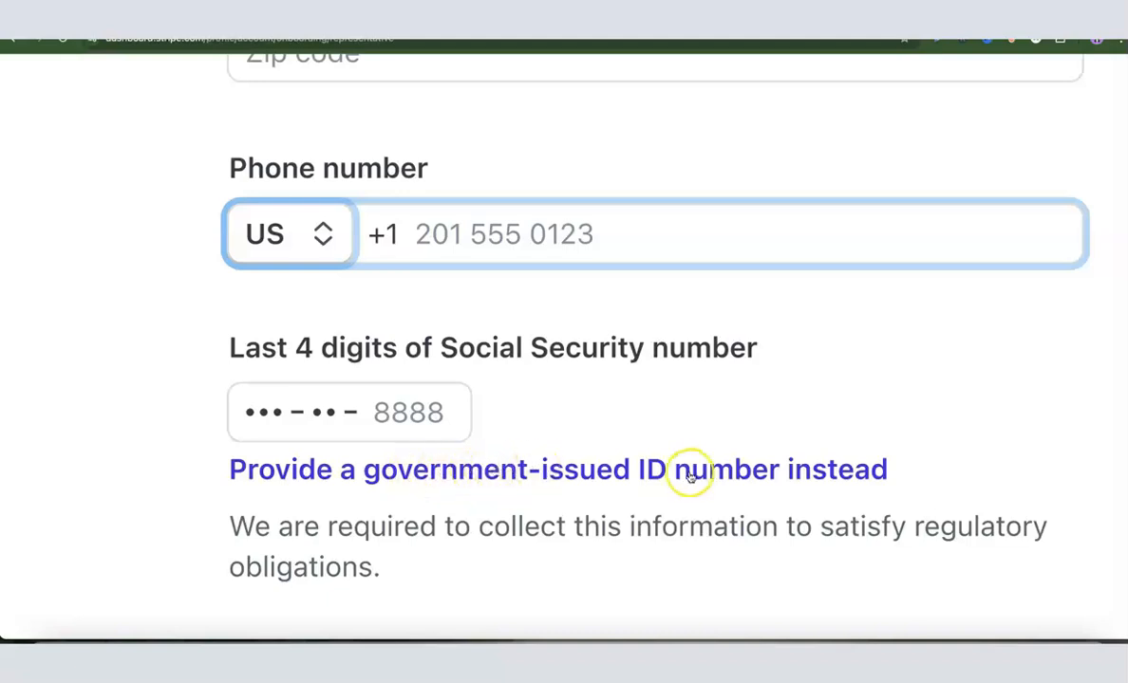
# Step: Switch to providing a government-issued ID number, look through its country list and keep US selected
pyautogui.click(444, 469)
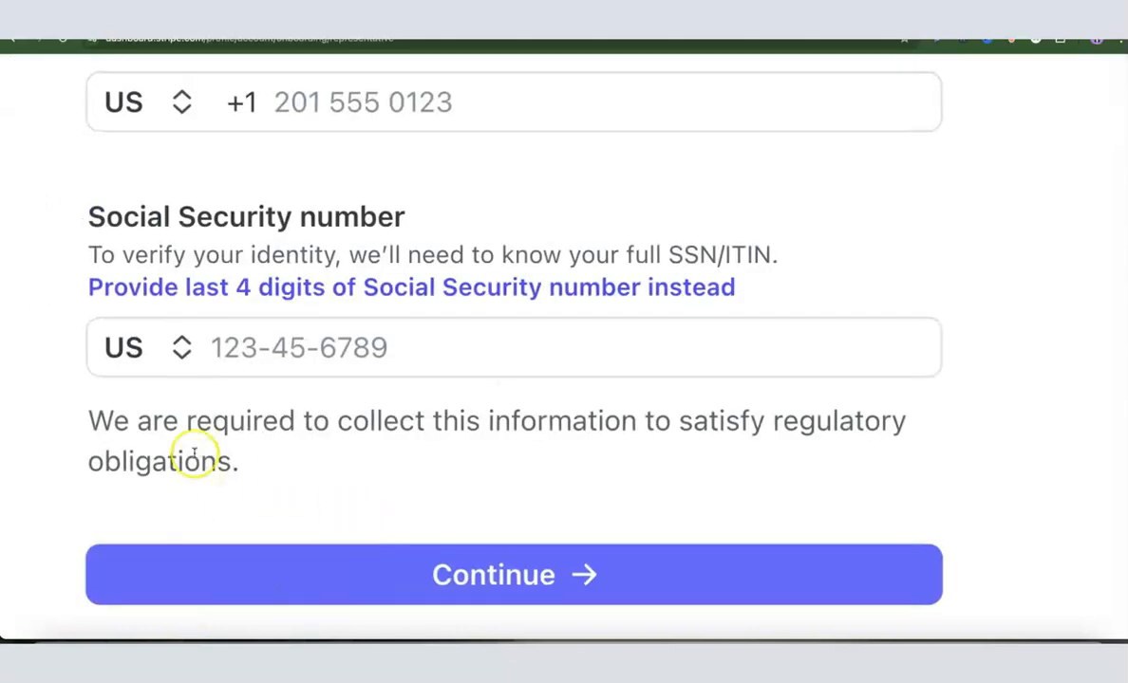
pyautogui.click(179, 348)
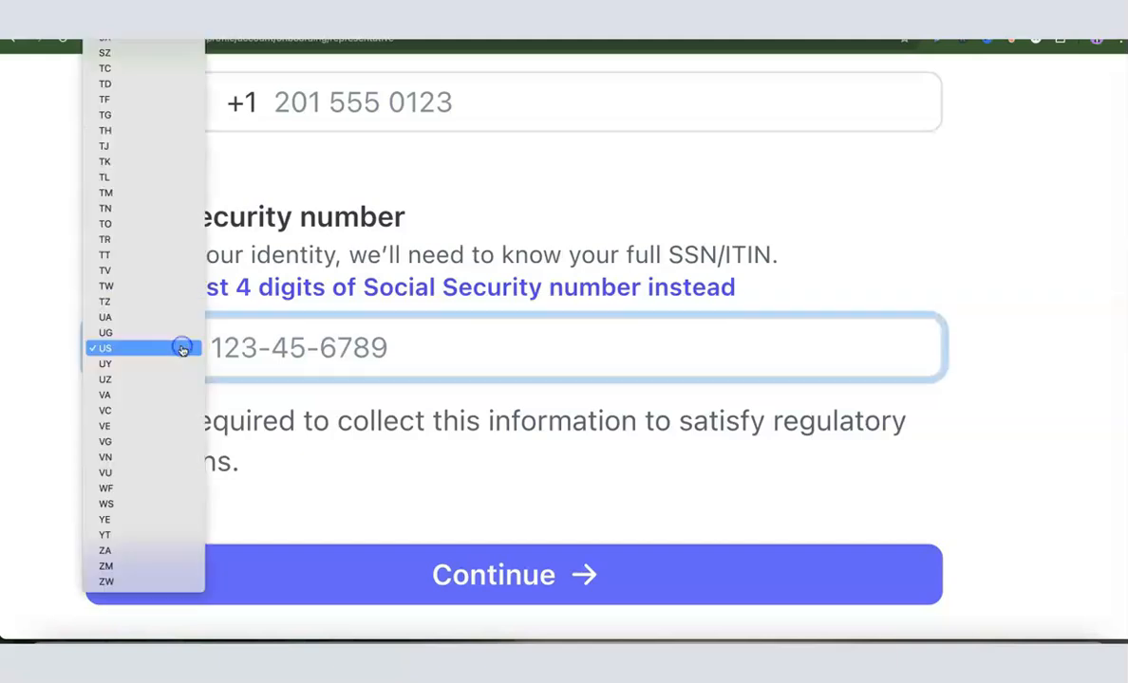
pyautogui.scroll(10, 119, 294)
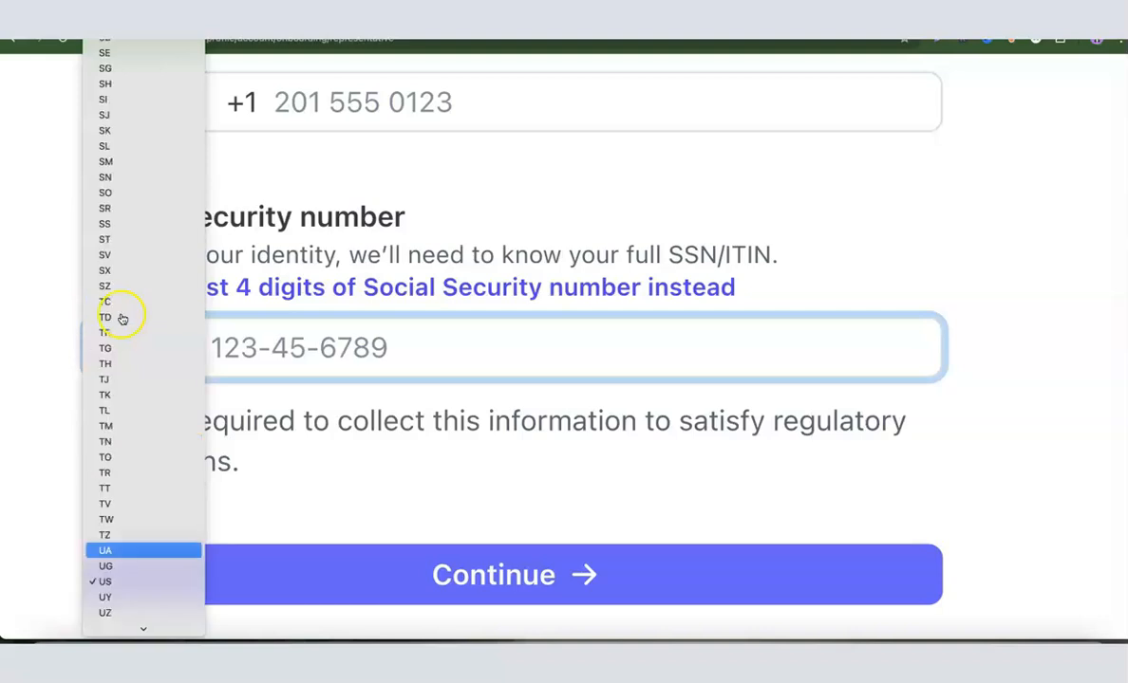
pyautogui.scroll(2, 121, 283)
pyautogui.scroll(-10, 121, 283)
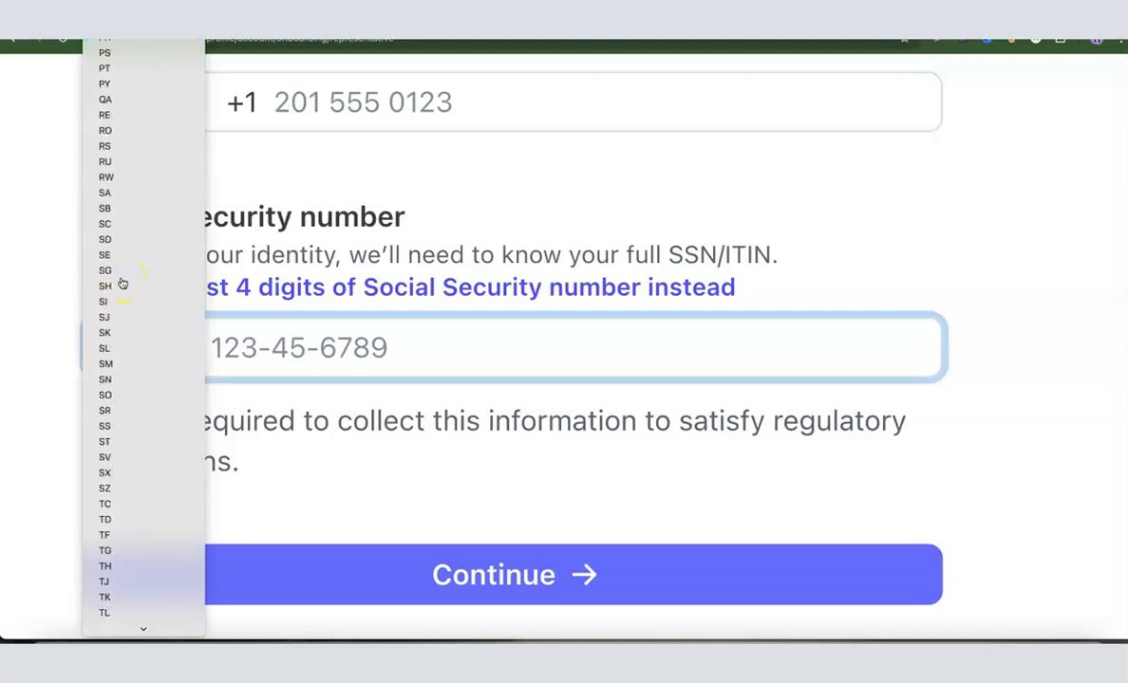
pyautogui.scroll(-2, 118, 295)
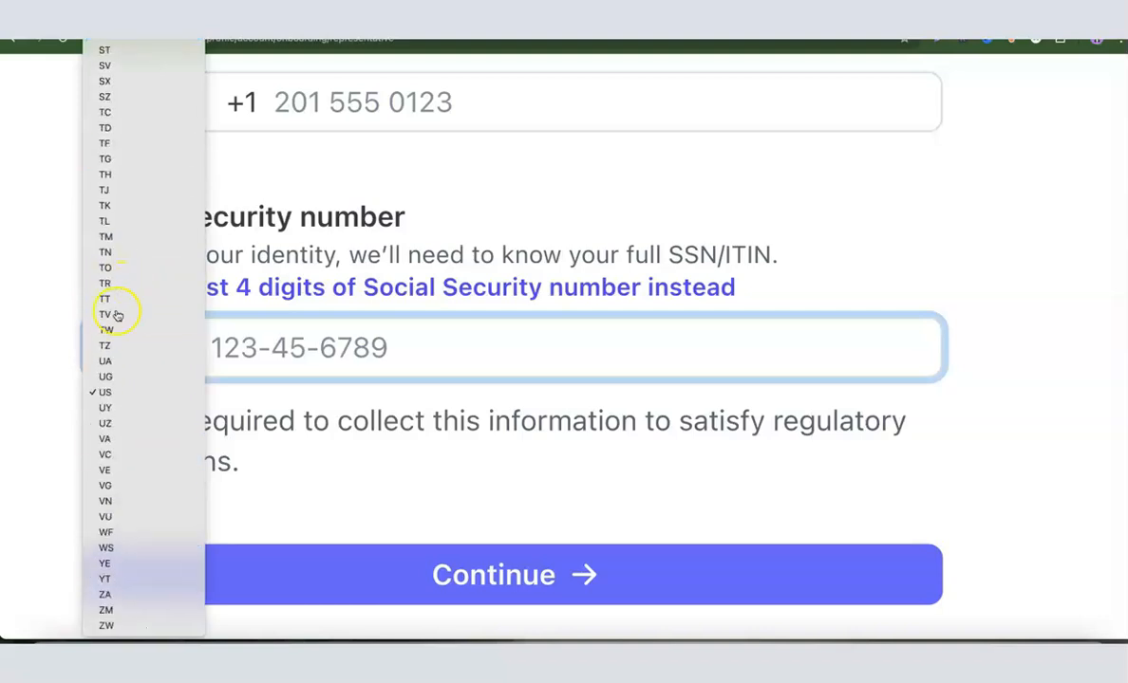
pyautogui.click(108, 390)
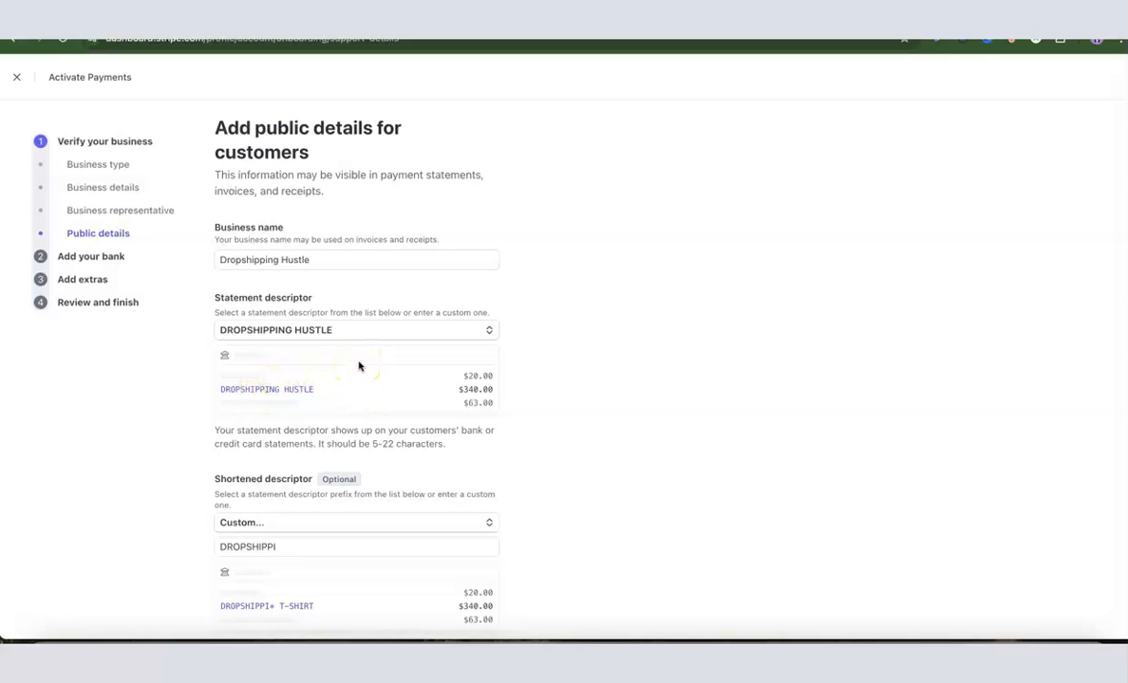
# Step: Examine the public business name, statement descriptor and shortened descriptor, keeping the shortened descriptor on Custom
pyautogui.scroll(-2, 359, 366)
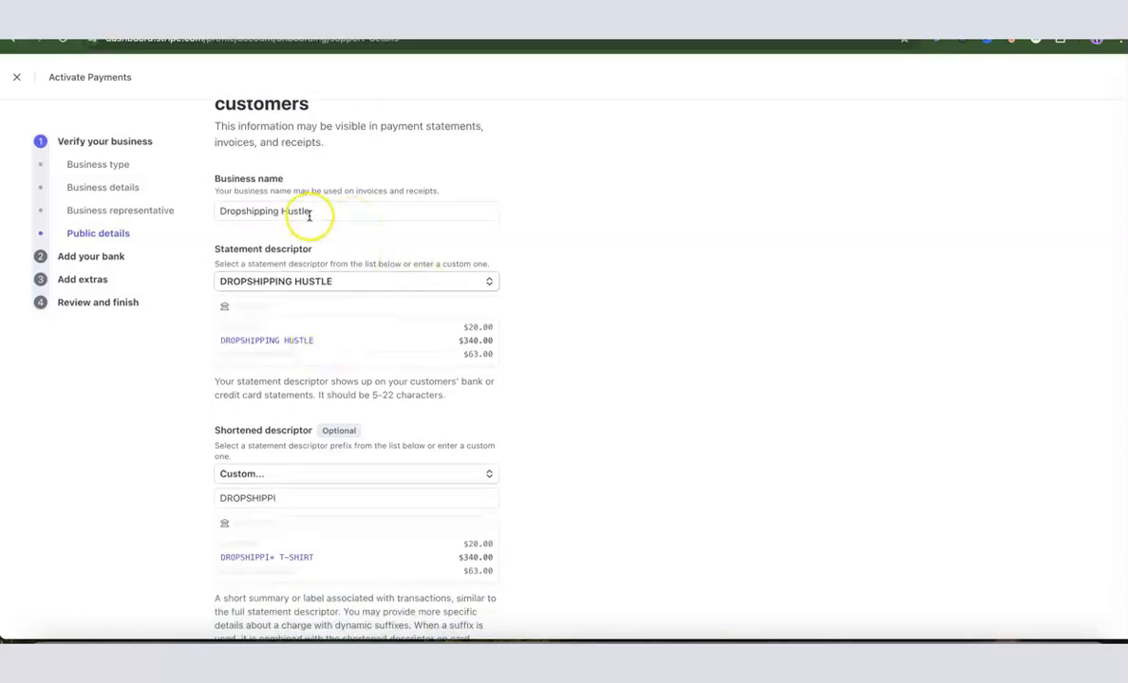
pyautogui.scroll(-1, 354, 282)
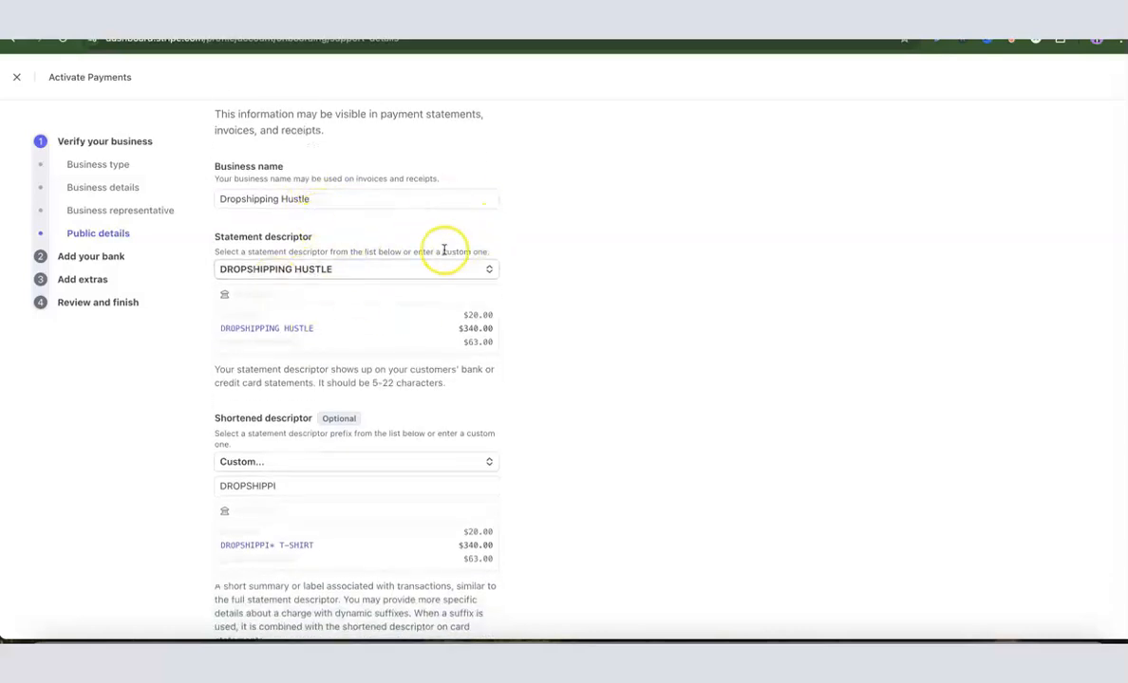
pyautogui.scroll(-3, 347, 387)
pyautogui.click(347, 387)
pyautogui.scroll(-4, 277, 351)
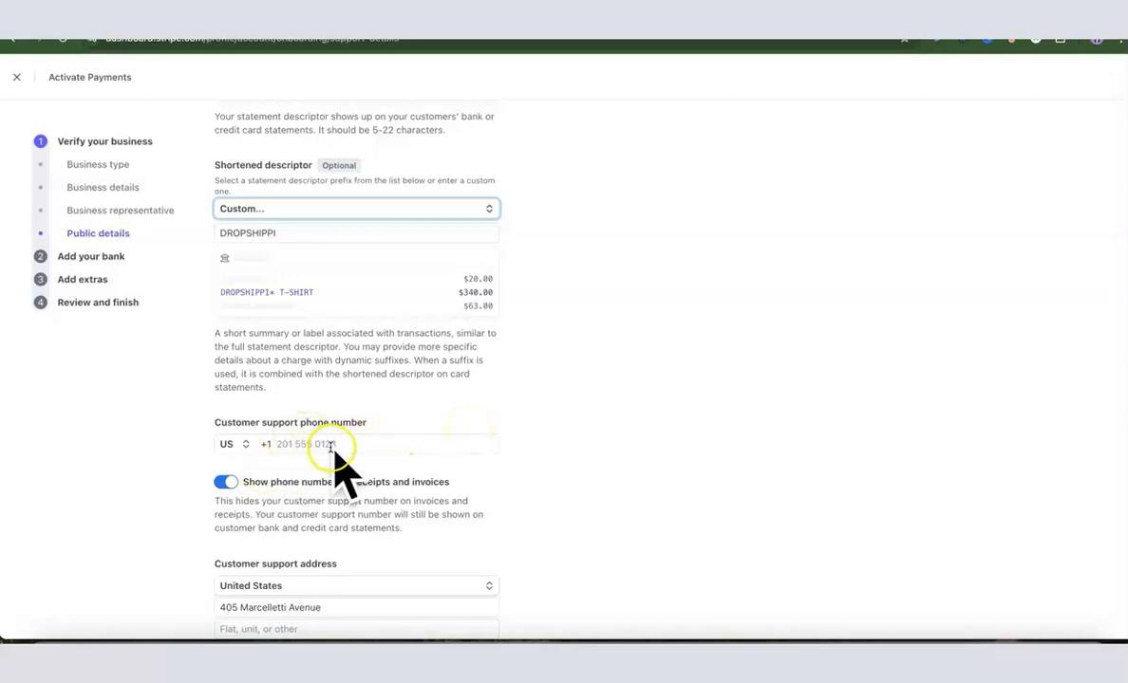
# Step: Examine the customer support phone number field, its receipt visibility setting and the customer support address
pyautogui.scroll(-1, 394, 433)
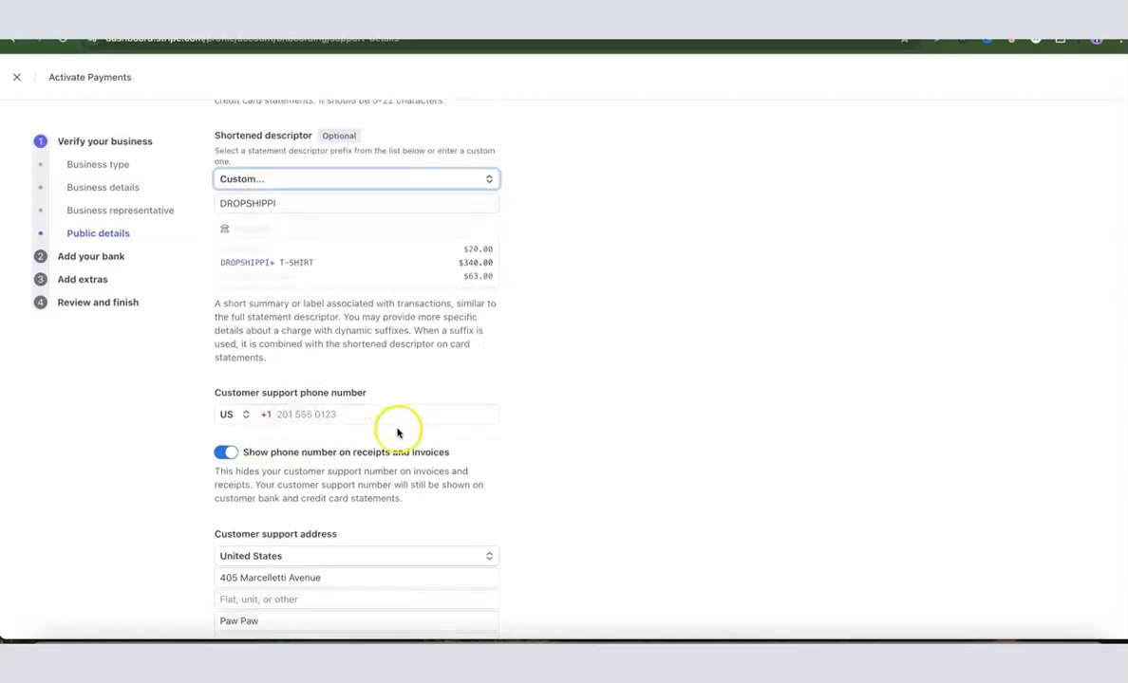
pyautogui.click(315, 415)
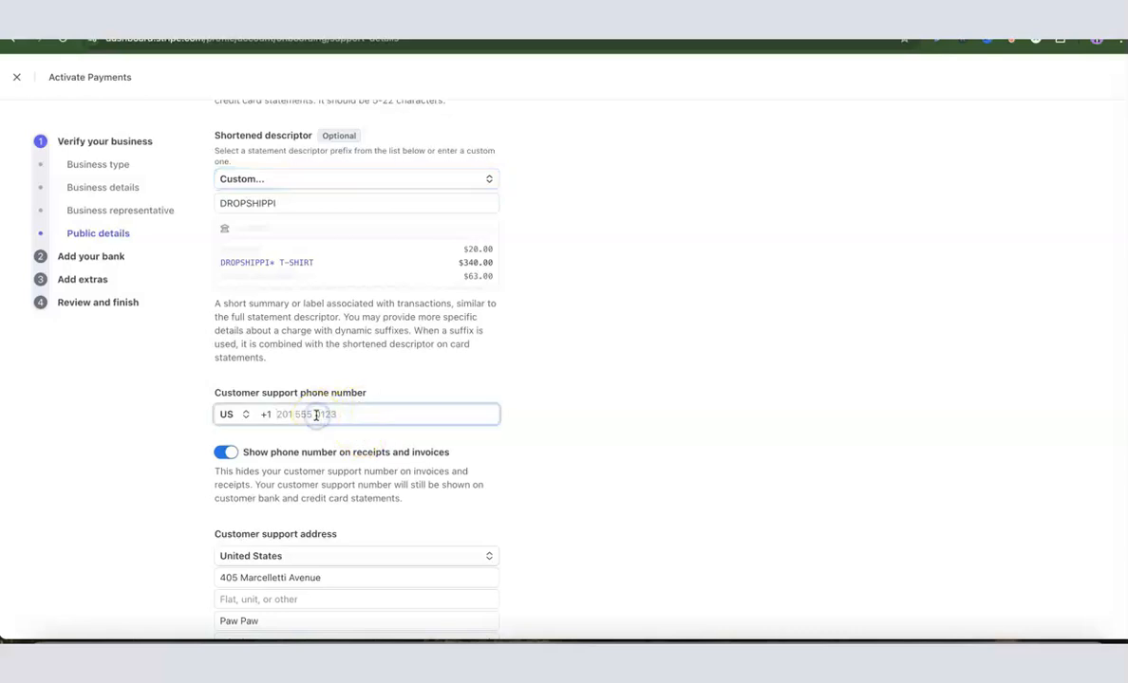
pyautogui.scroll(-4, 316, 427)
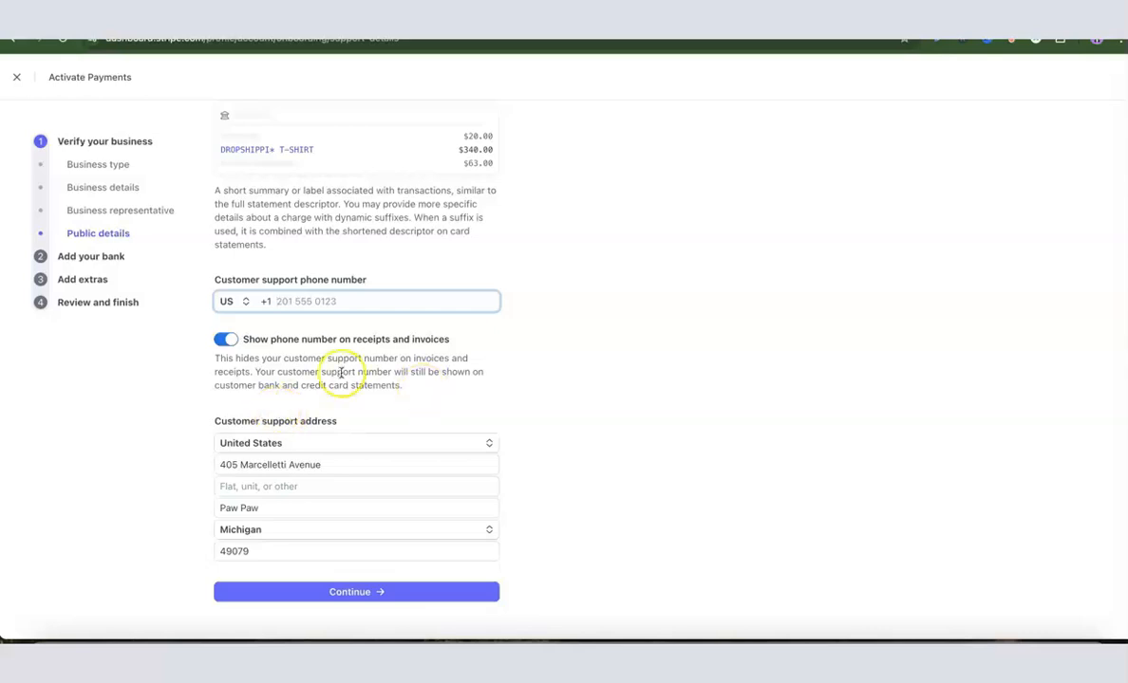
pyautogui.scroll(1, 323, 368)
pyautogui.scroll(1, 323, 368)
pyautogui.scroll(-2, 322, 369)
pyautogui.scroll(5, 351, 440)
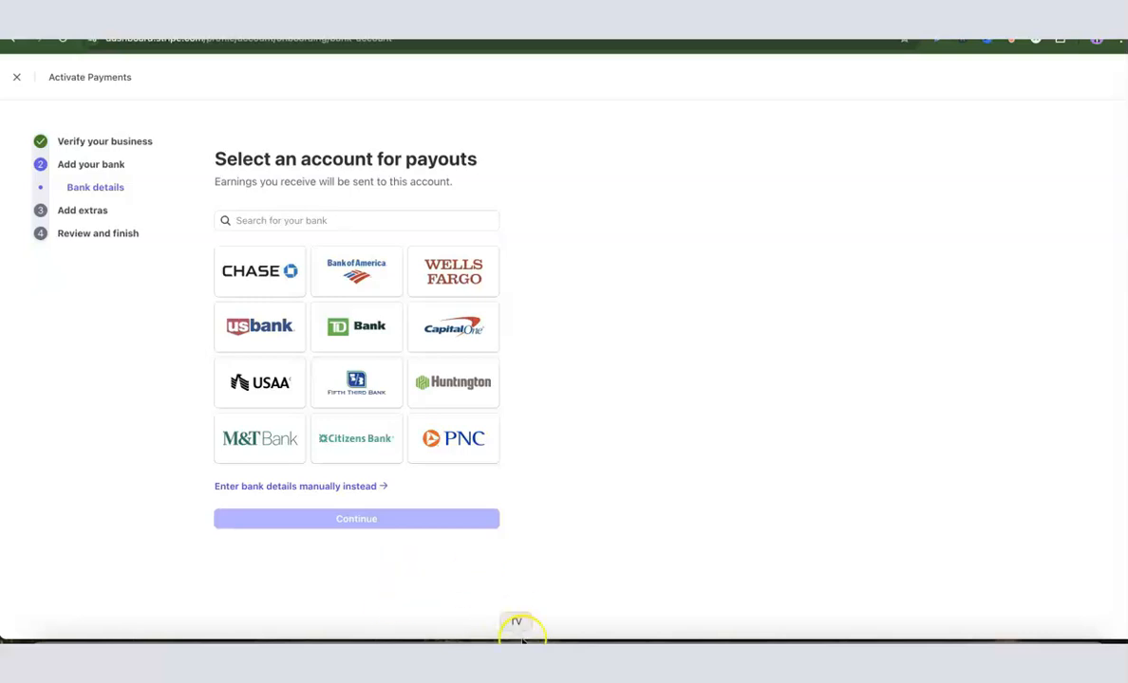
# Step: Enter the payout bank's routing number and account number manually and submit the bank details
pyautogui.click(262, 486)
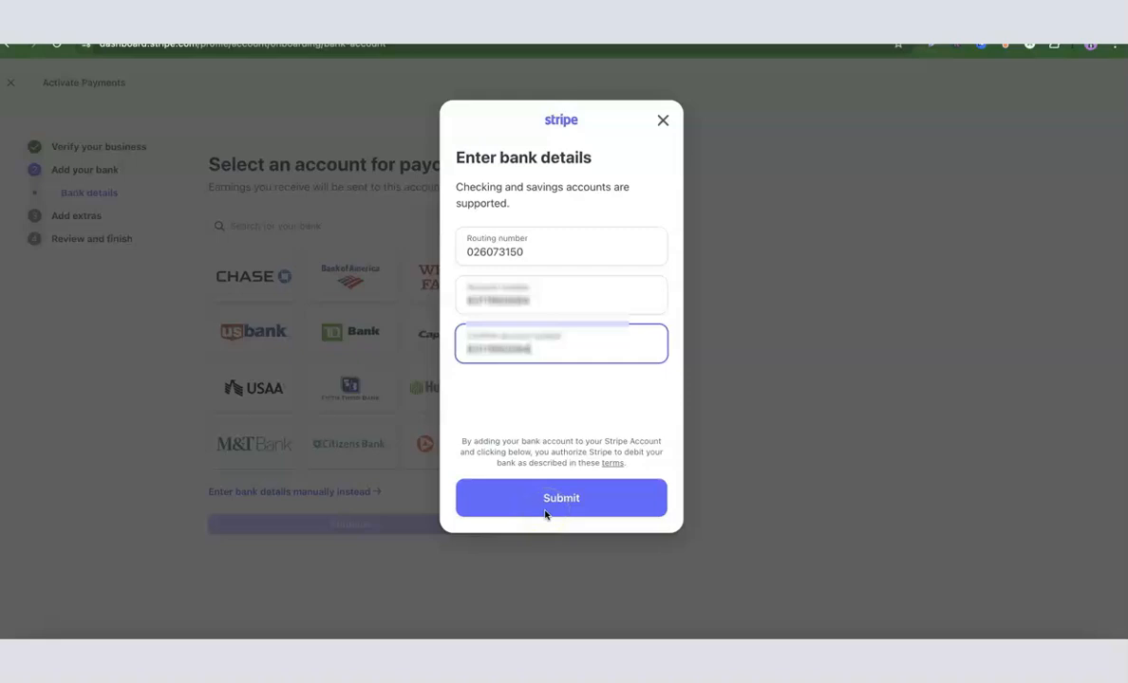
pyautogui.click(526, 511)
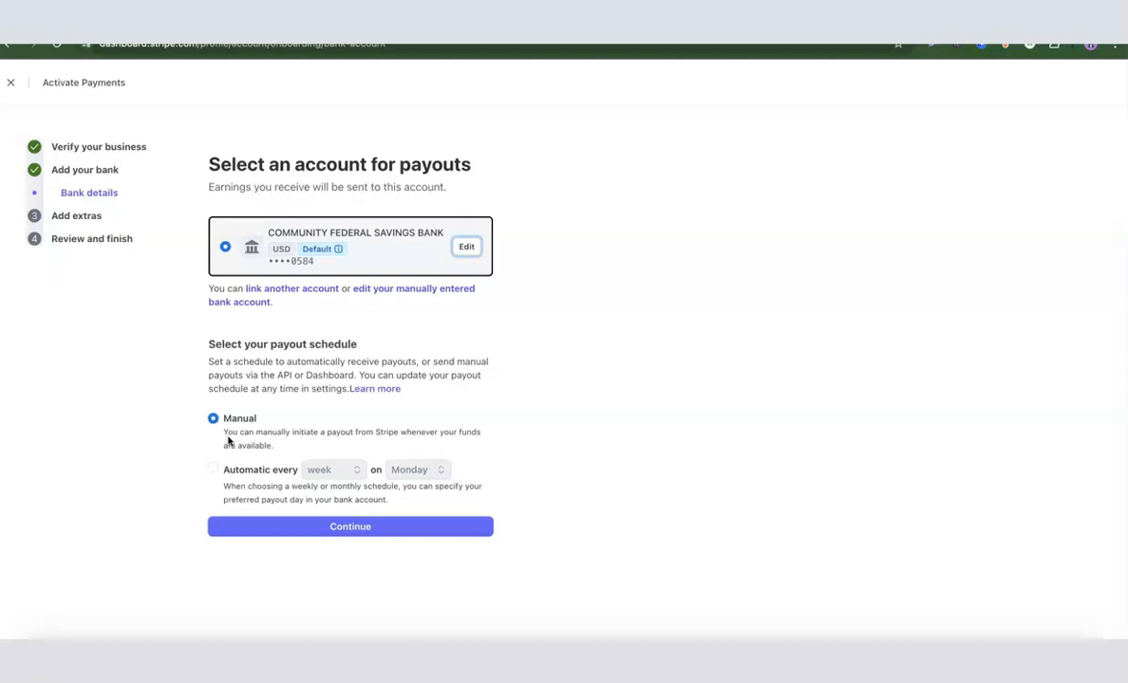
# Step: Set the payout schedule to automatic every week on Monday and continue to the extras
pyautogui.click(328, 472)
pyautogui.click(327, 472)
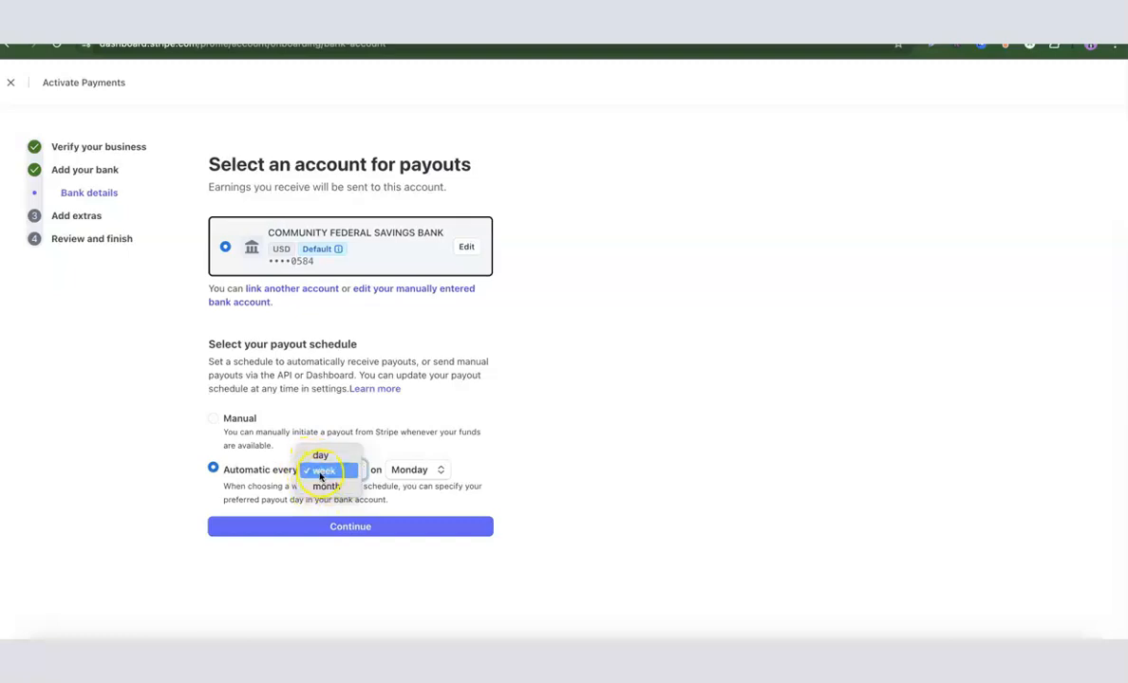
pyautogui.click(320, 472)
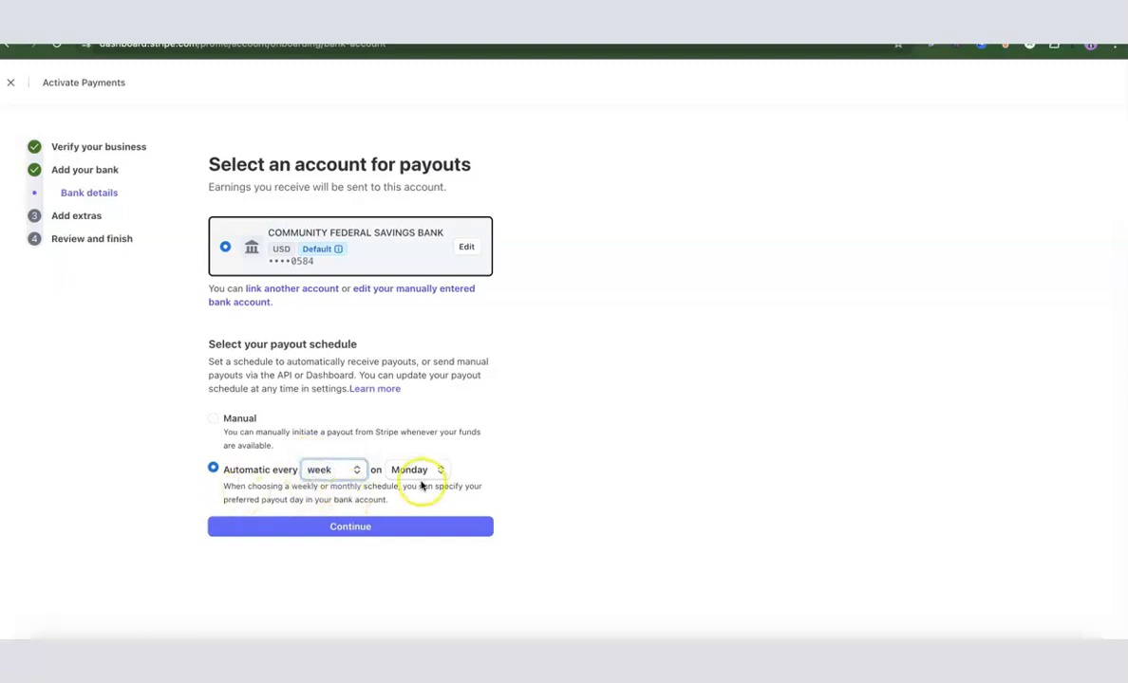
pyautogui.click(212, 421)
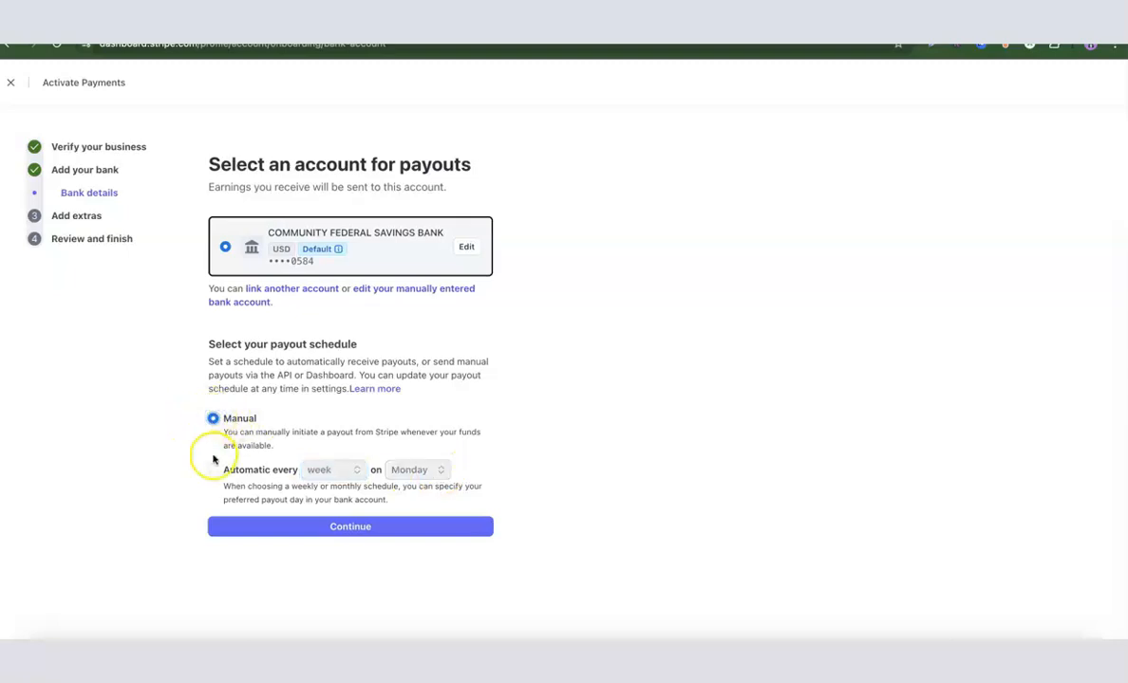
pyautogui.click(212, 469)
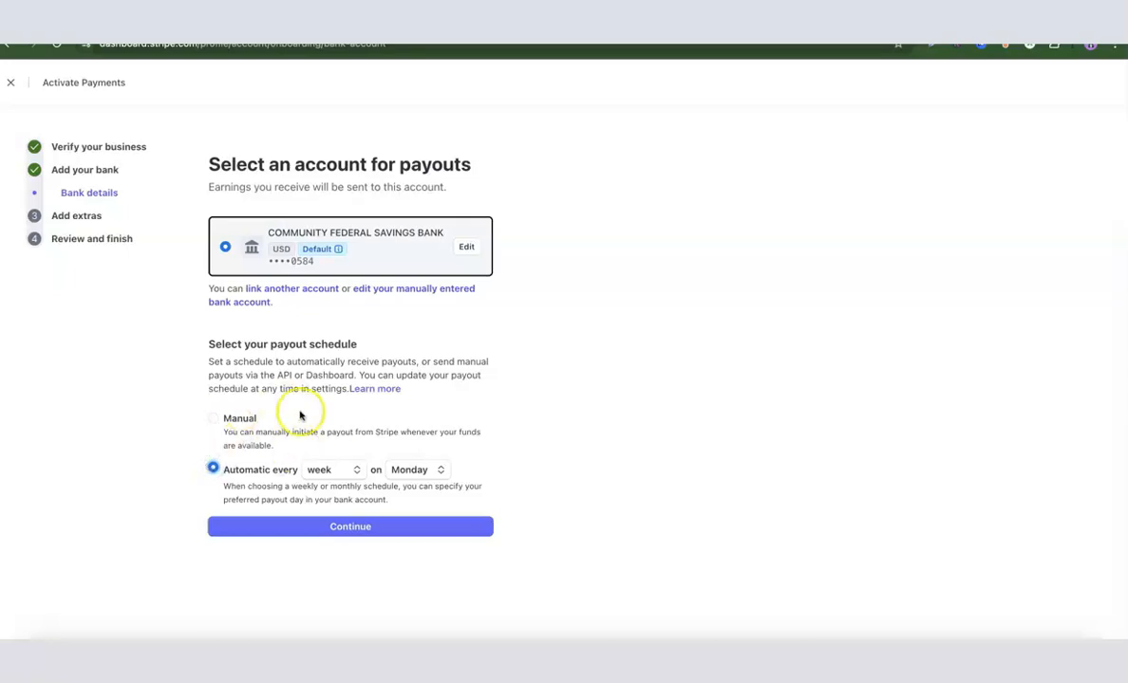
pyautogui.click(340, 527)
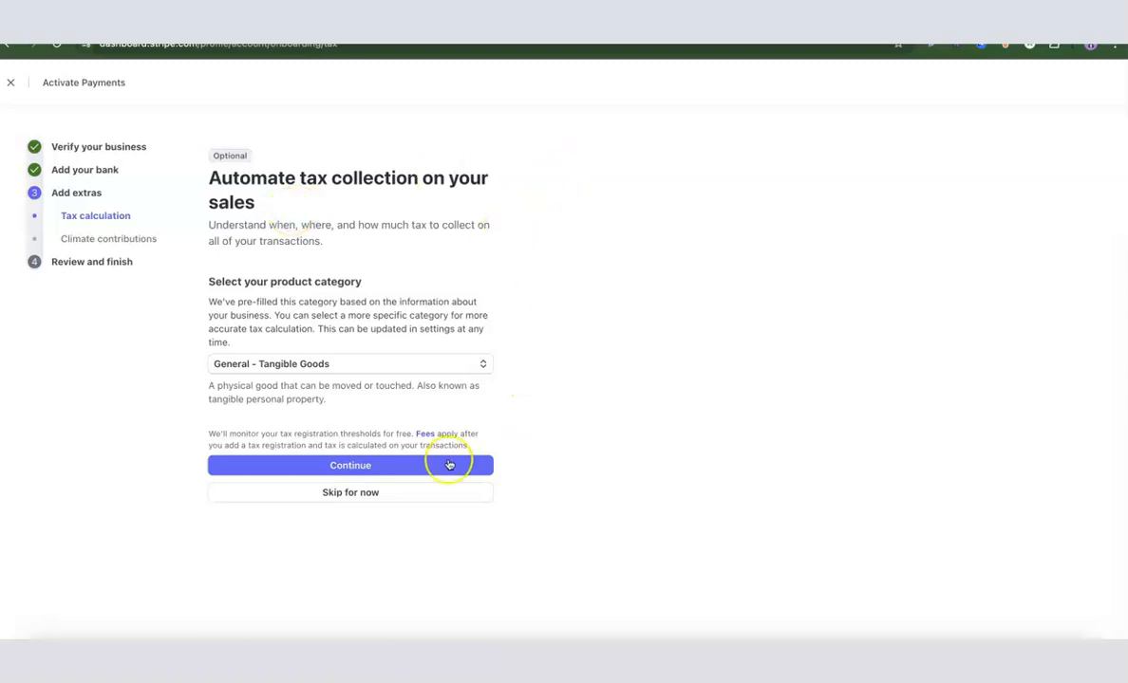
# Step: Skip the automated tax collection and decline the climate contribution
pyautogui.click(357, 495)
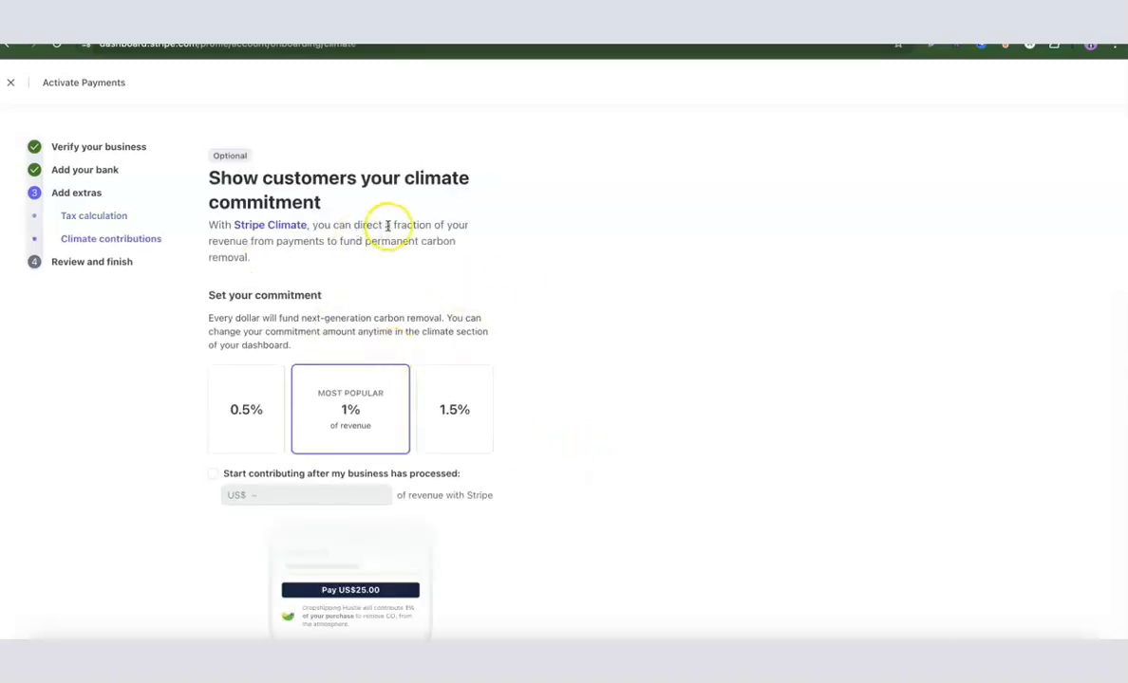
pyautogui.scroll(-3, 455, 224)
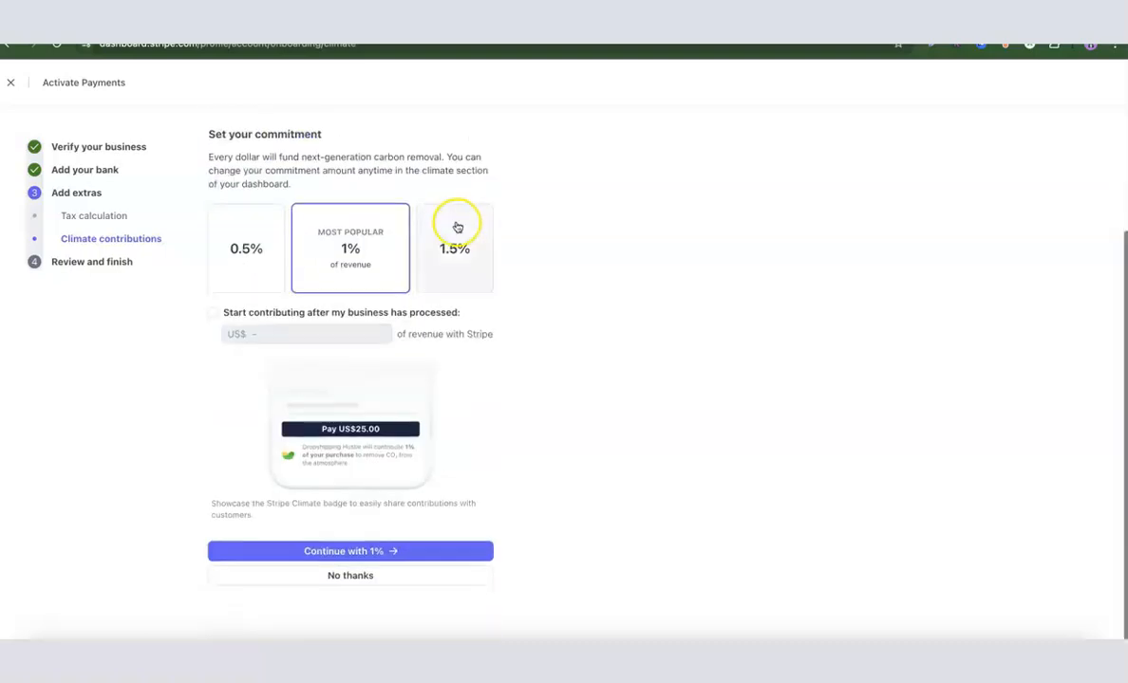
pyautogui.click(351, 576)
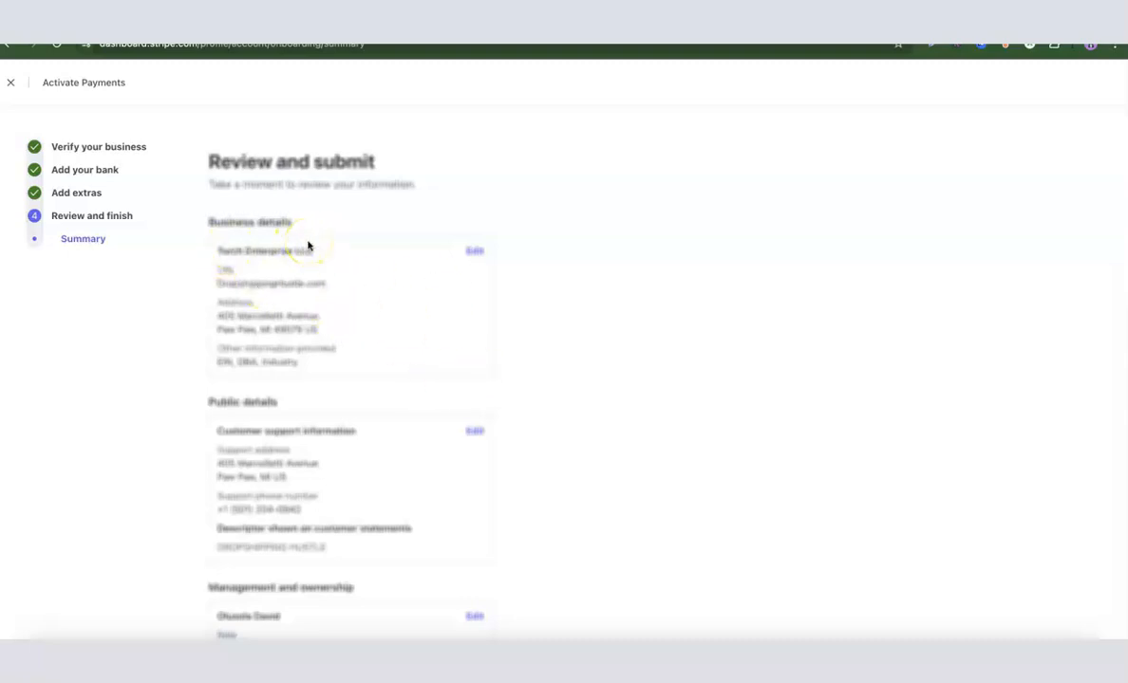
# Step: Review the summary's business, public, ownership and payout details, two-step authentication, tax calculation and climate commitment
pyautogui.scroll(-3, 309, 245)
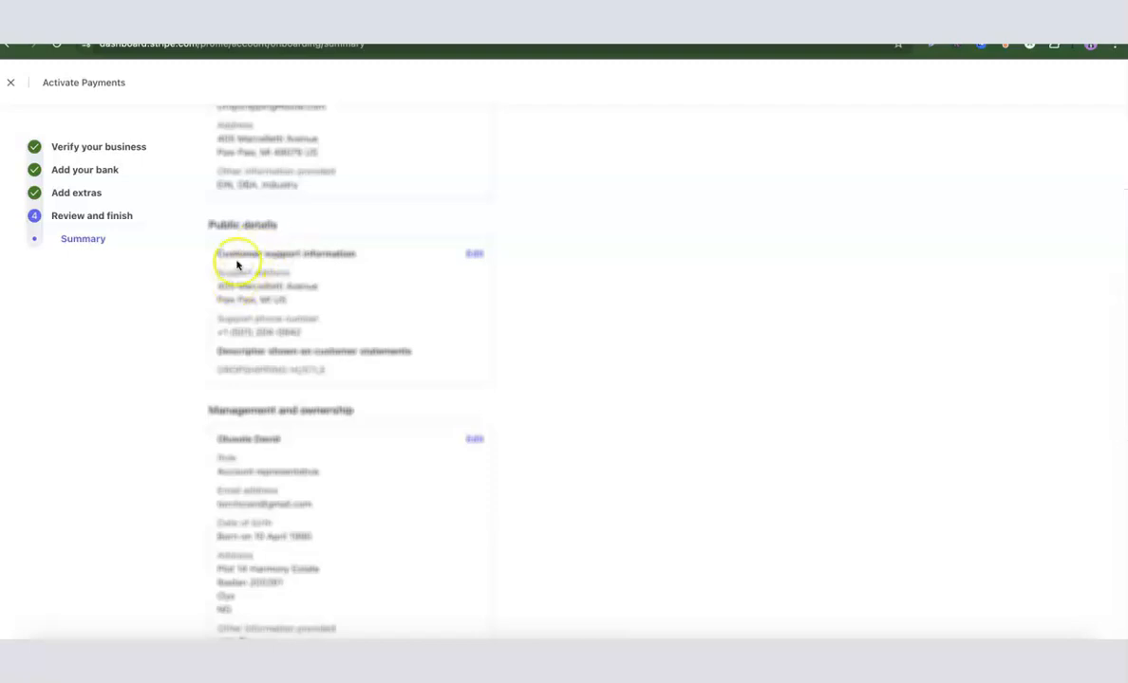
pyautogui.scroll(-2, 234, 275)
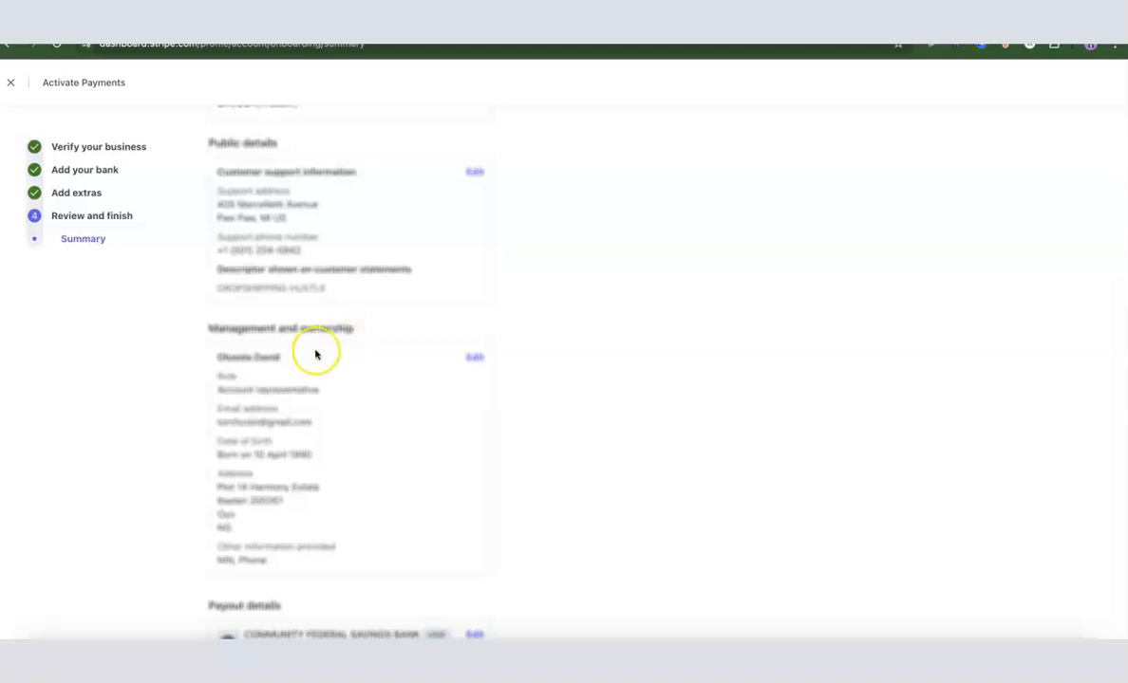
pyautogui.scroll(-3, 315, 322)
pyautogui.scroll(-1, 315, 322)
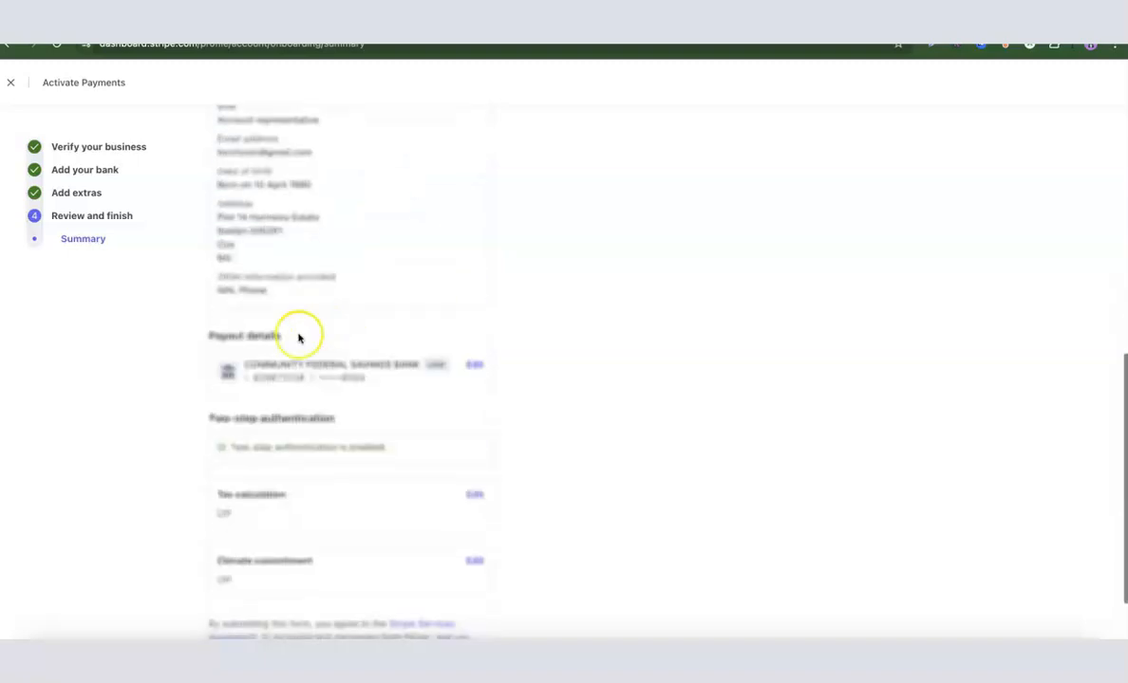
pyautogui.scroll(-2, 262, 347)
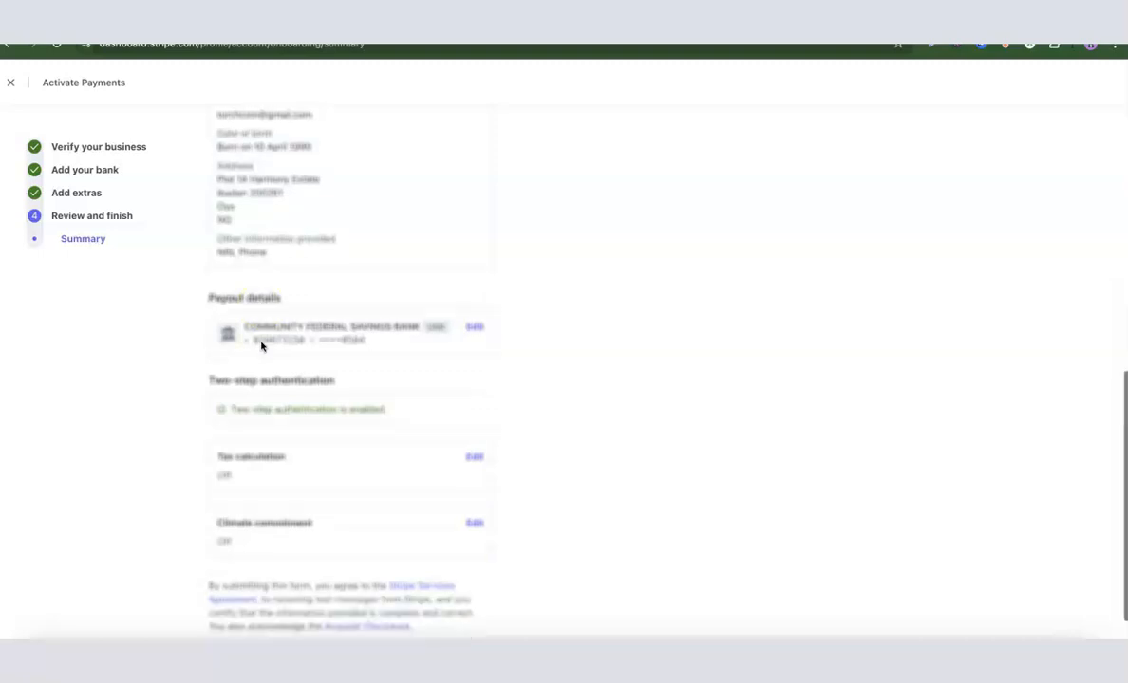